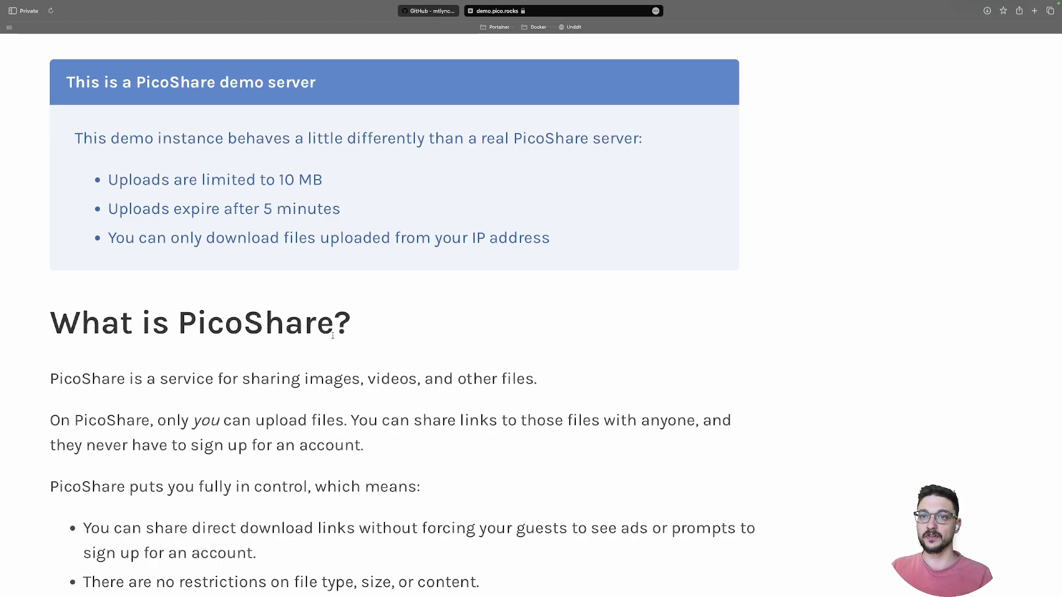
Step: Log in to the PicoShare demo server with the demo passphrase
scroll(332, 336, "up", 3)
scroll(333, 336, "down", 3)
scroll(835, 124, "up", 3)
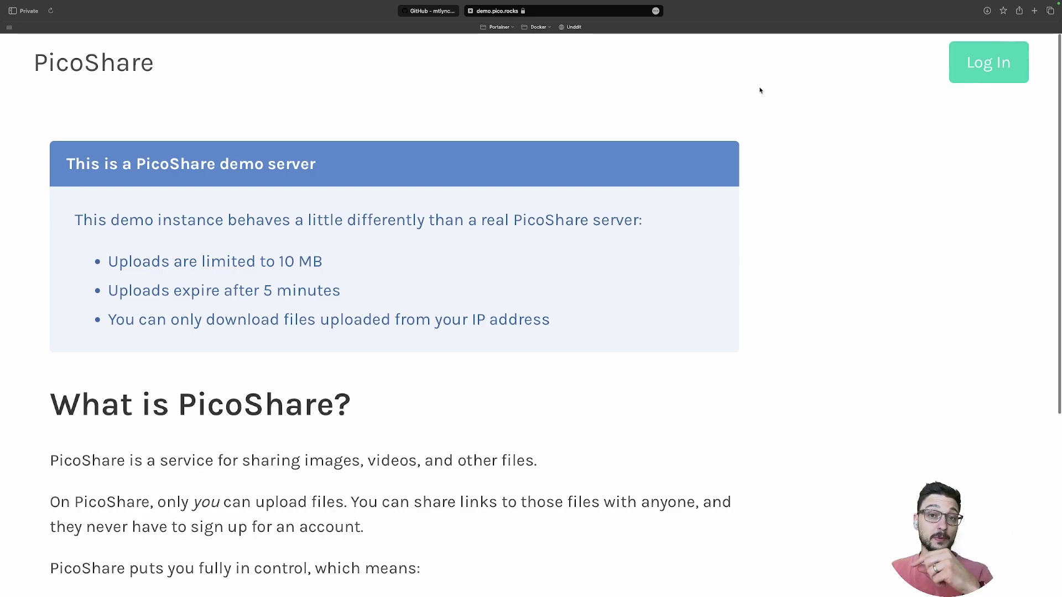
left_click(972, 67)
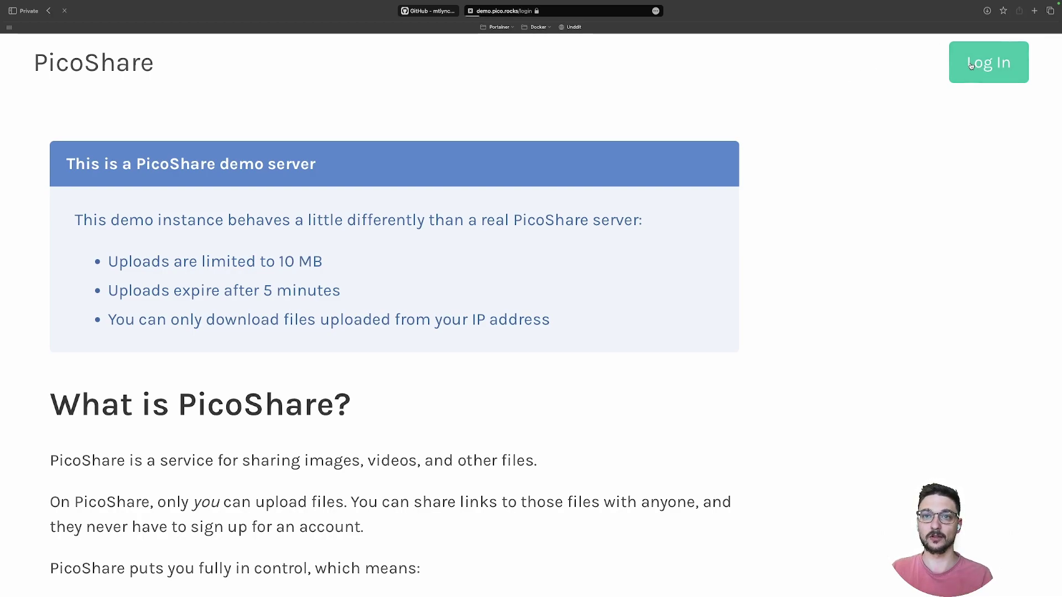
type("demo")
key("Return")
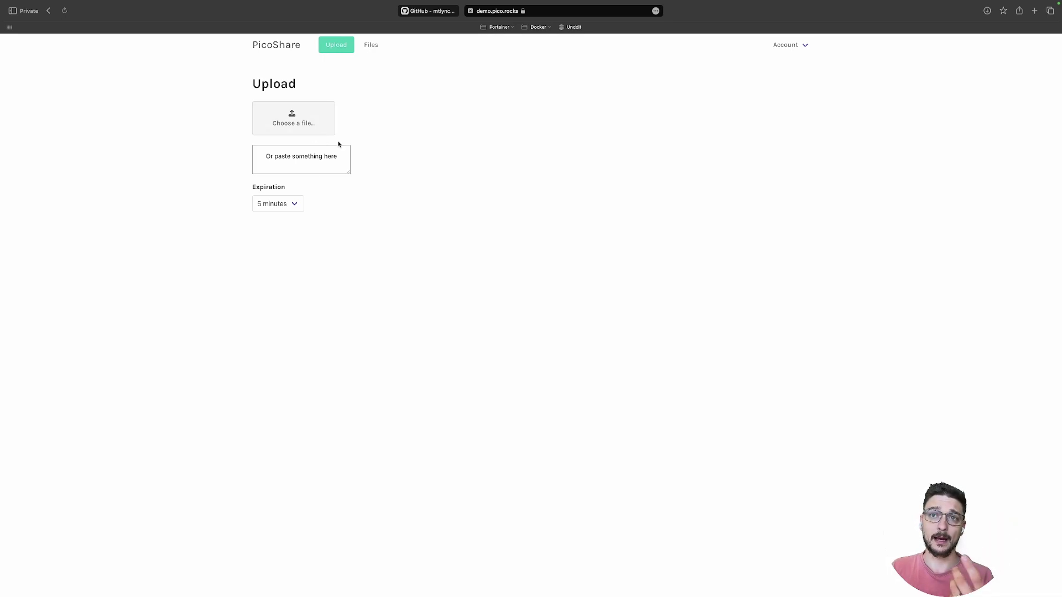
Step: Choose kuma.png as the file and upload it to PicoShare
left_click(314, 163)
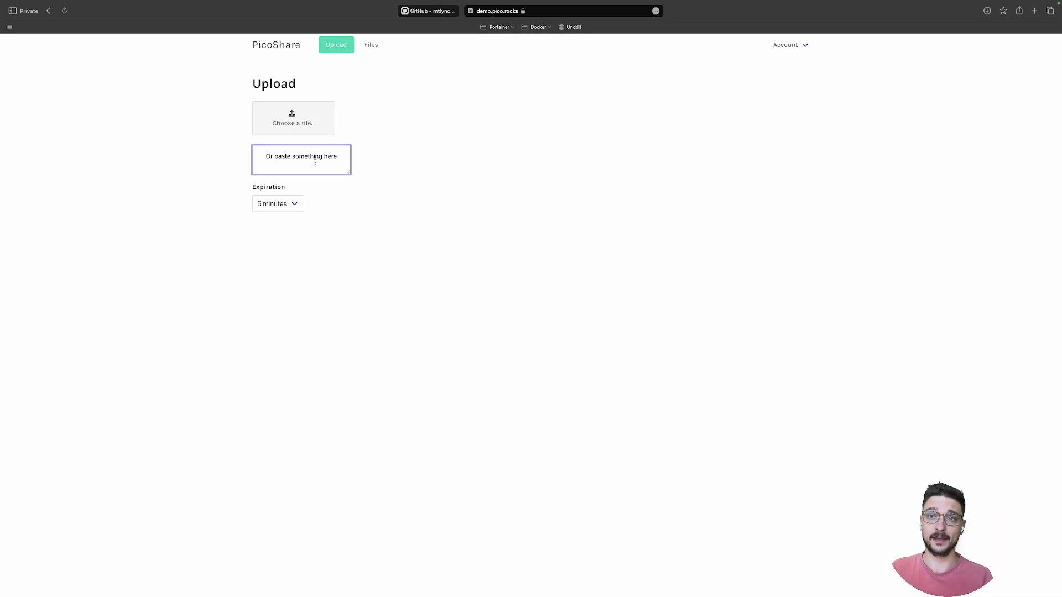
left_click(303, 131)
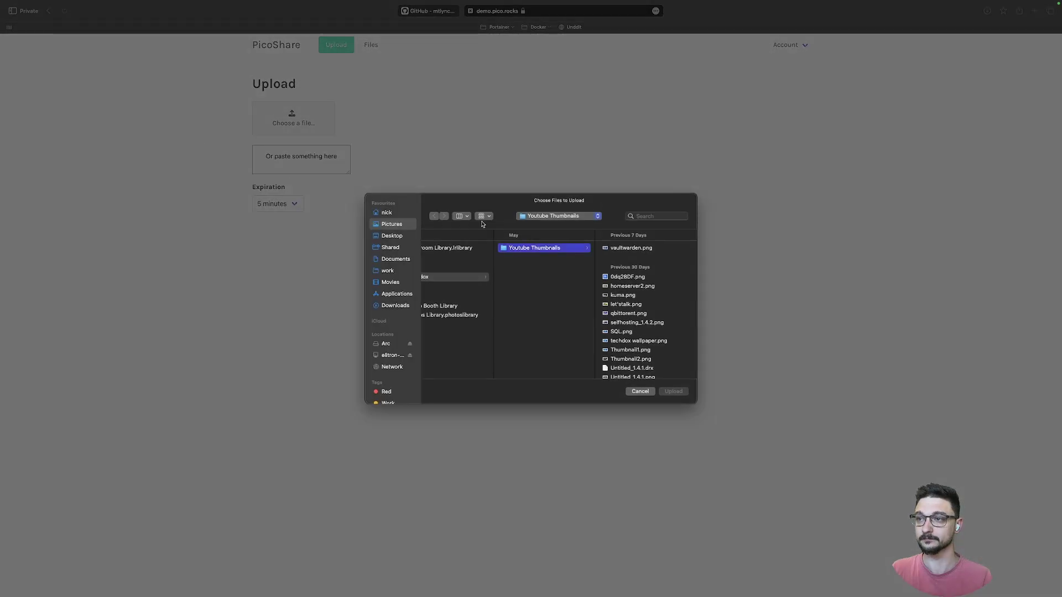
left_click(621, 297)
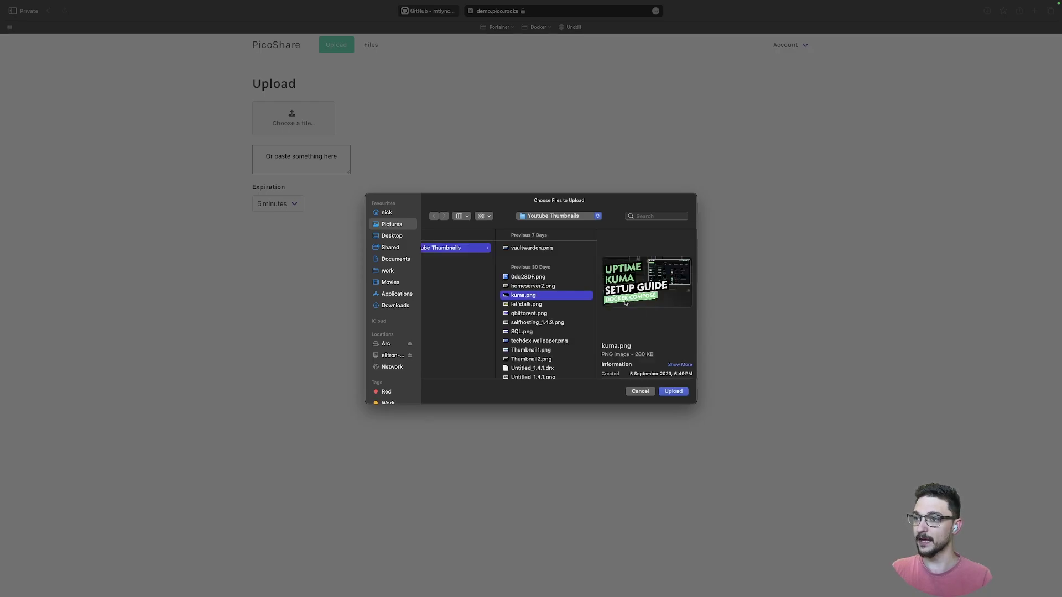
left_click(673, 392)
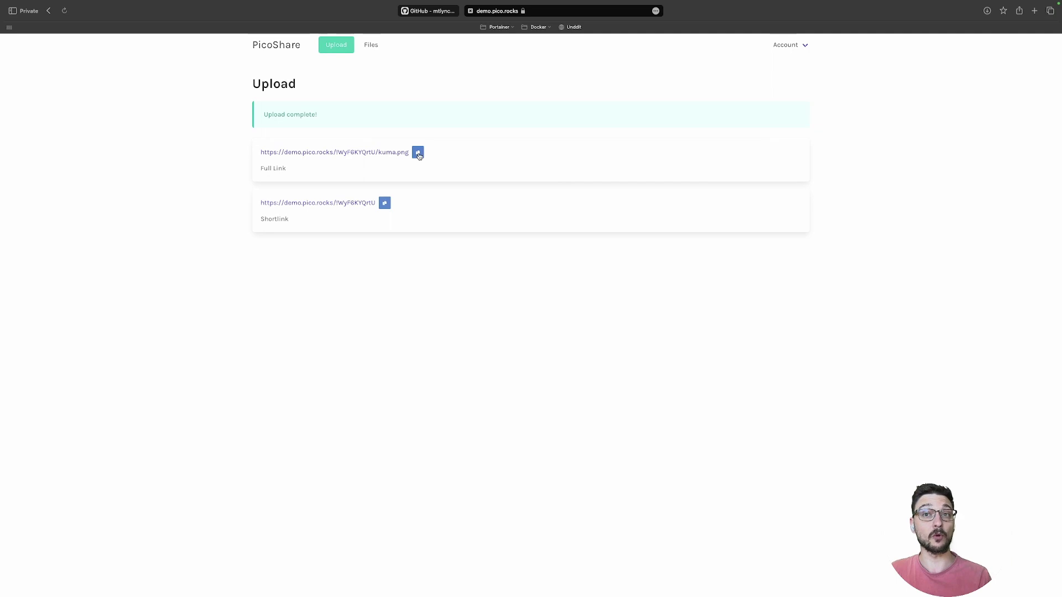
Step: Copy kuma.png's full link and load it in a new browser tab
left_click(418, 155)
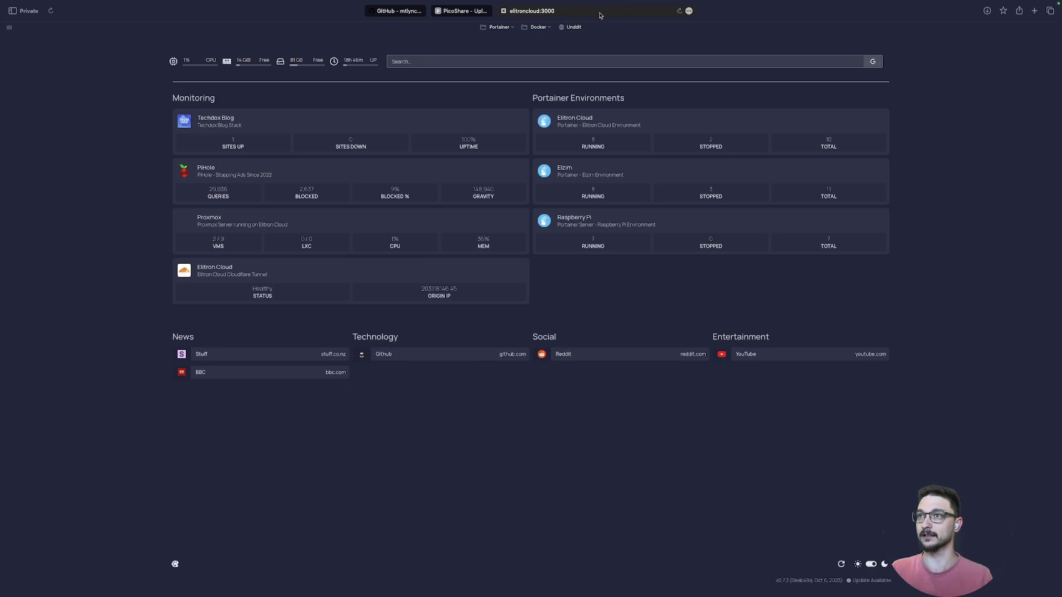
left_click(599, 11)
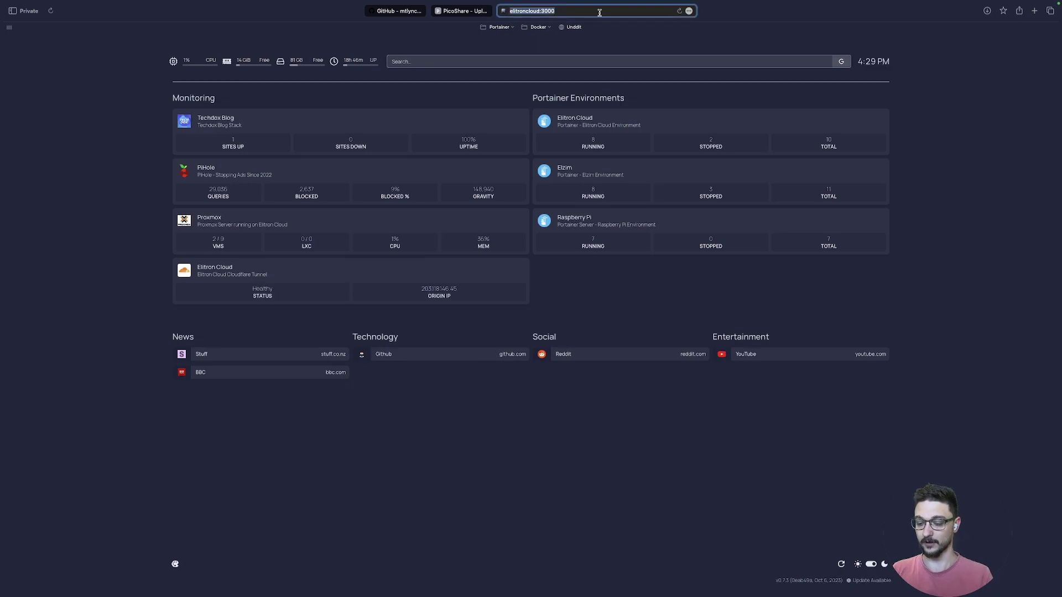
key("super+v")
key("Return")
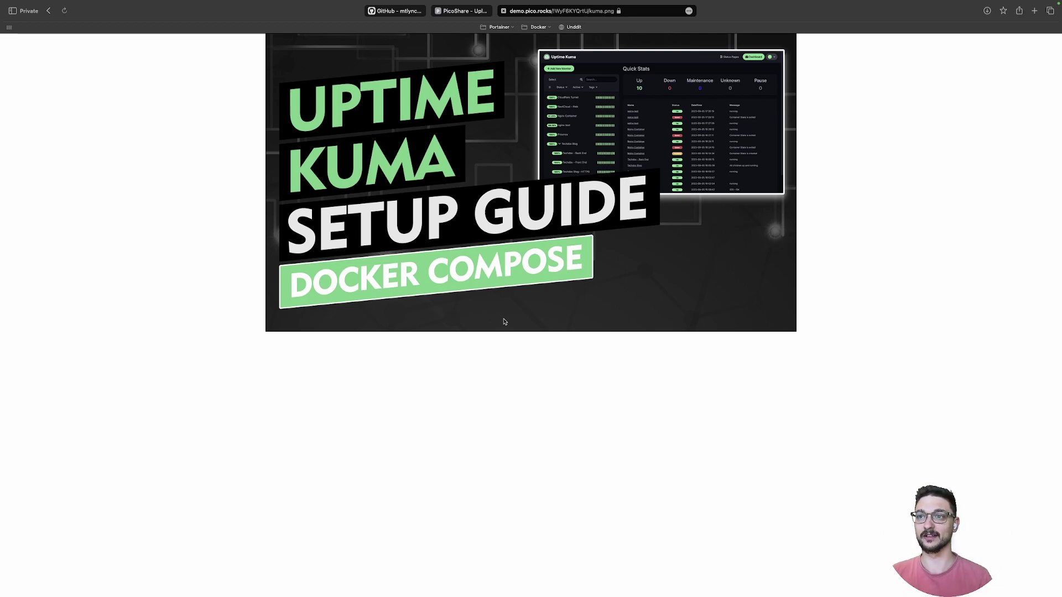
Step: Use the displayed image's context menu, then close the tab to return to GitHub
right_click(489, 308)
left_click(514, 328)
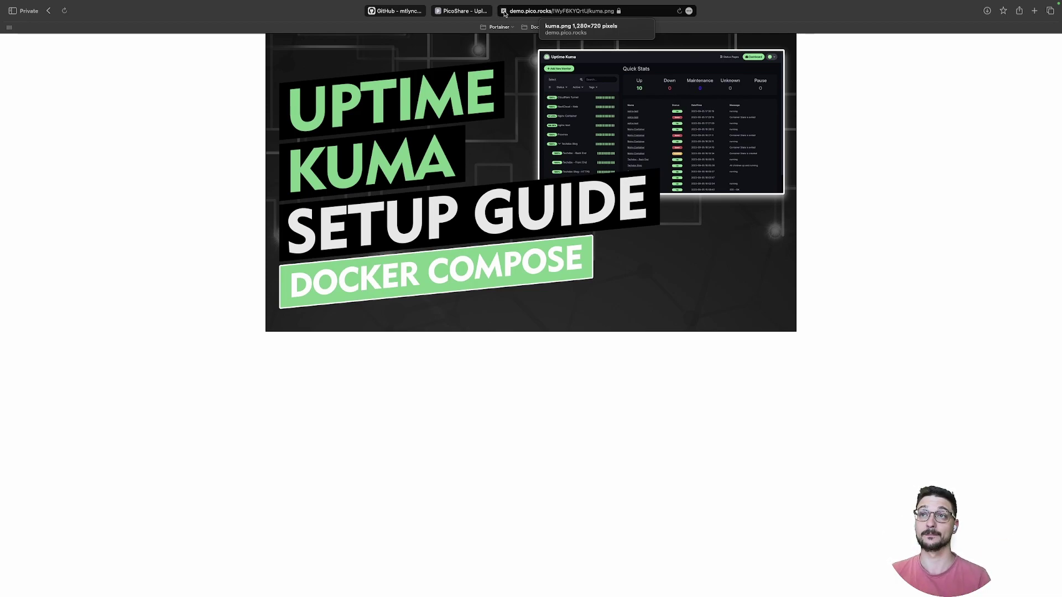
left_click(505, 14)
Step: Select and deselect the latest commit's hash and date in the repository header
scroll(454, 212, "down", 1)
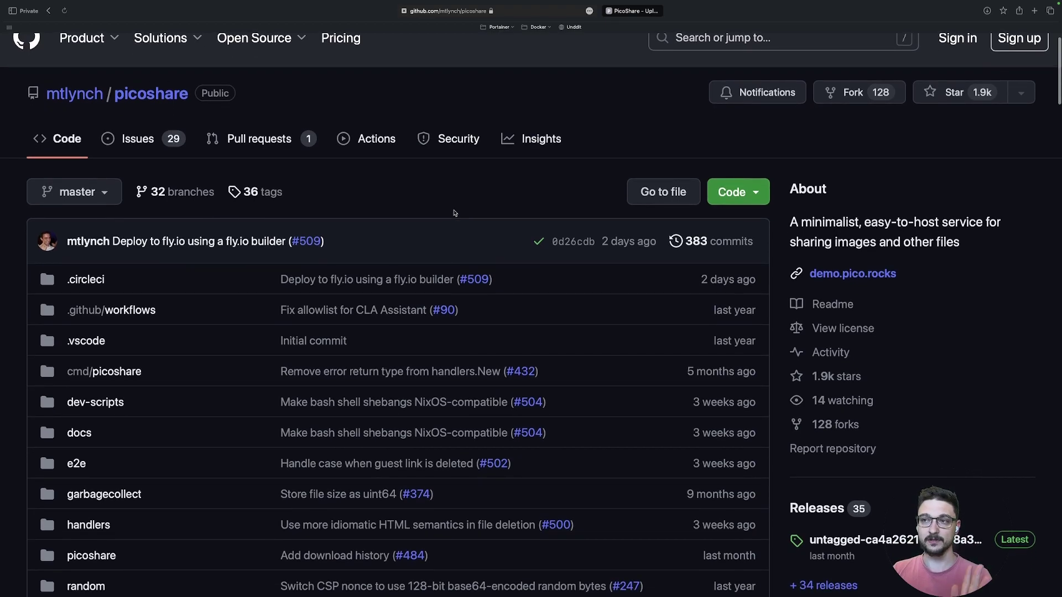
left_click_drag(521, 245, 615, 245)
left_click(486, 240)
triple_click(519, 242)
left_click(491, 240)
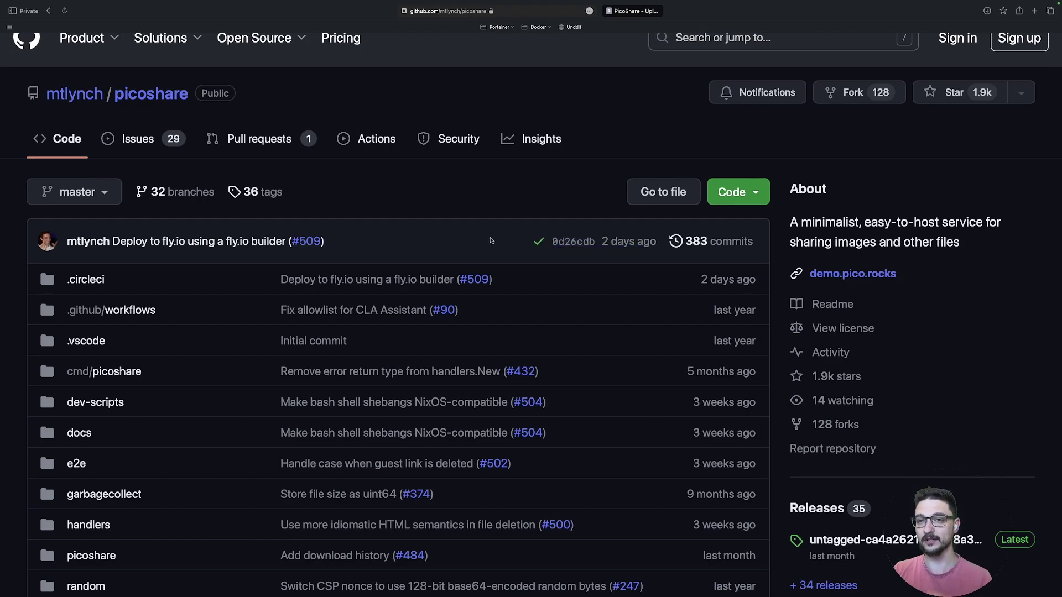
triple_click(497, 242)
left_click(457, 235)
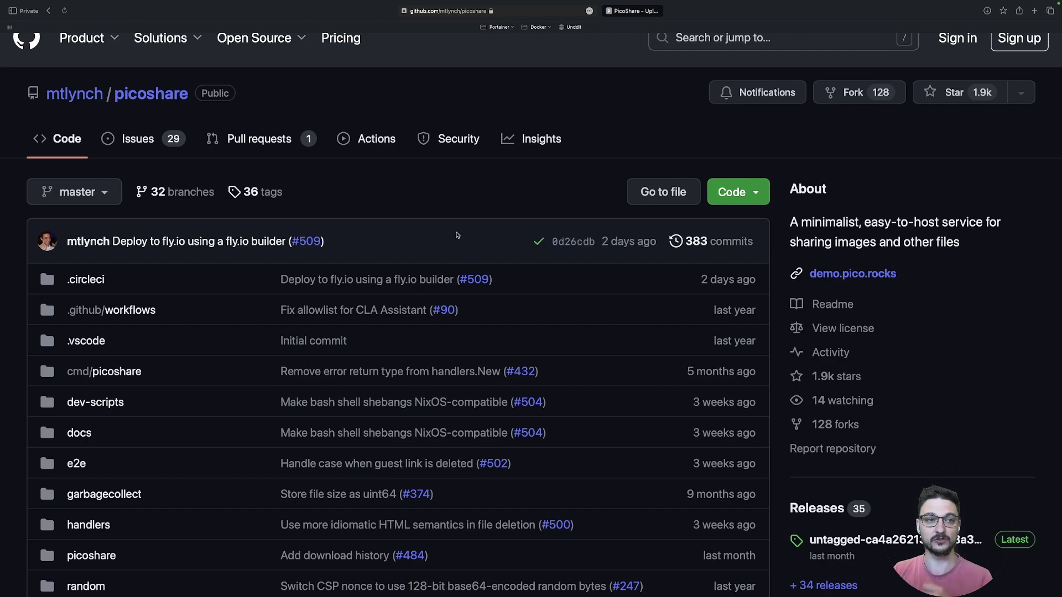
Step: Scroll down the README and briefly highlight the docker run example lines
scroll(457, 235, "down", 8)
scroll(457, 235, "down", 18)
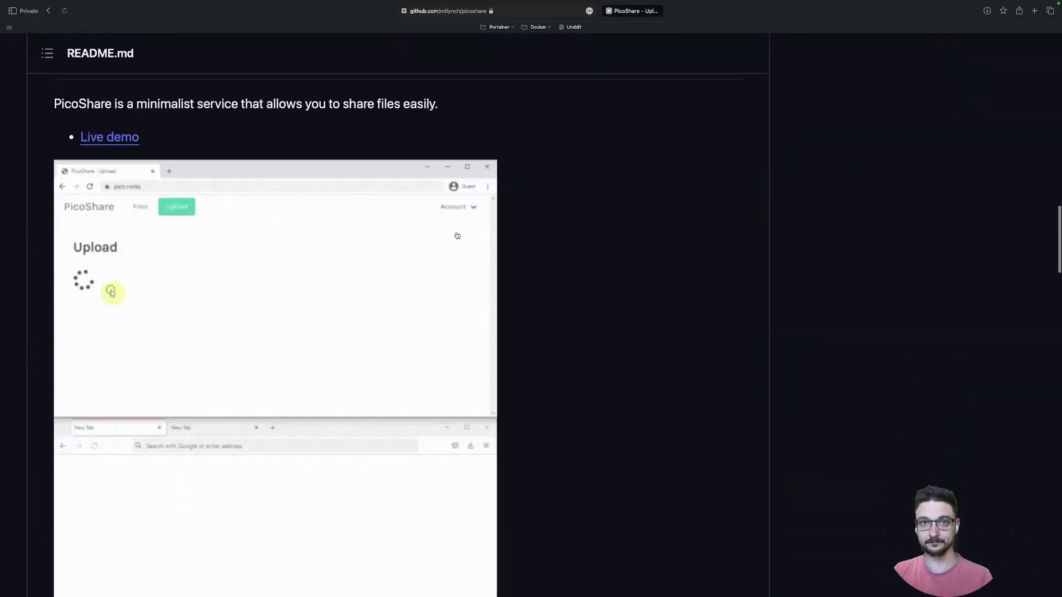
scroll(457, 235, "down", 2)
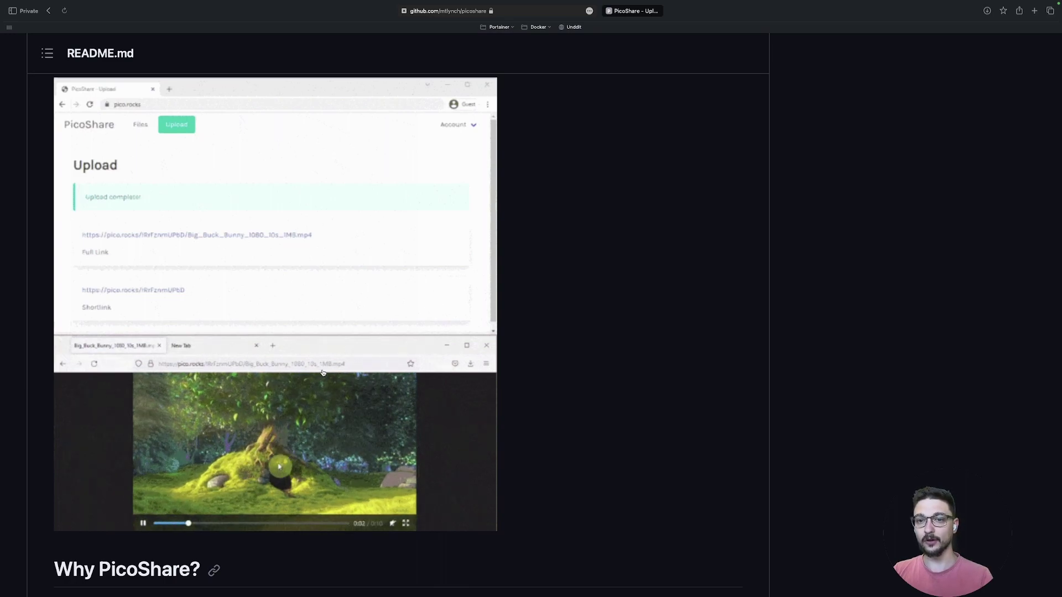
scroll(555, 399, "down", 1)
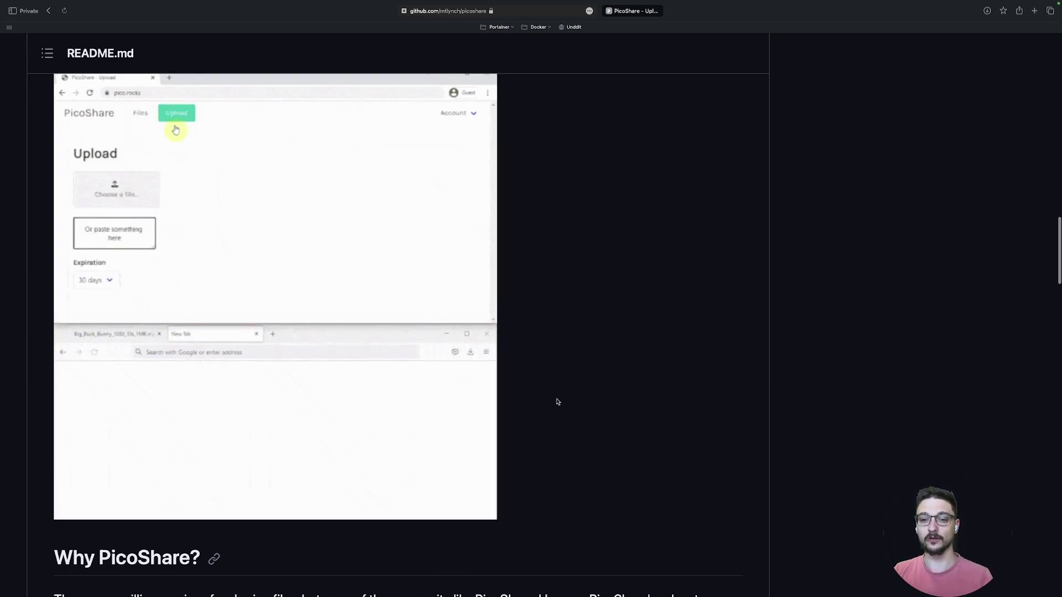
scroll(553, 398, "down", 1)
scroll(437, 331, "down", 3)
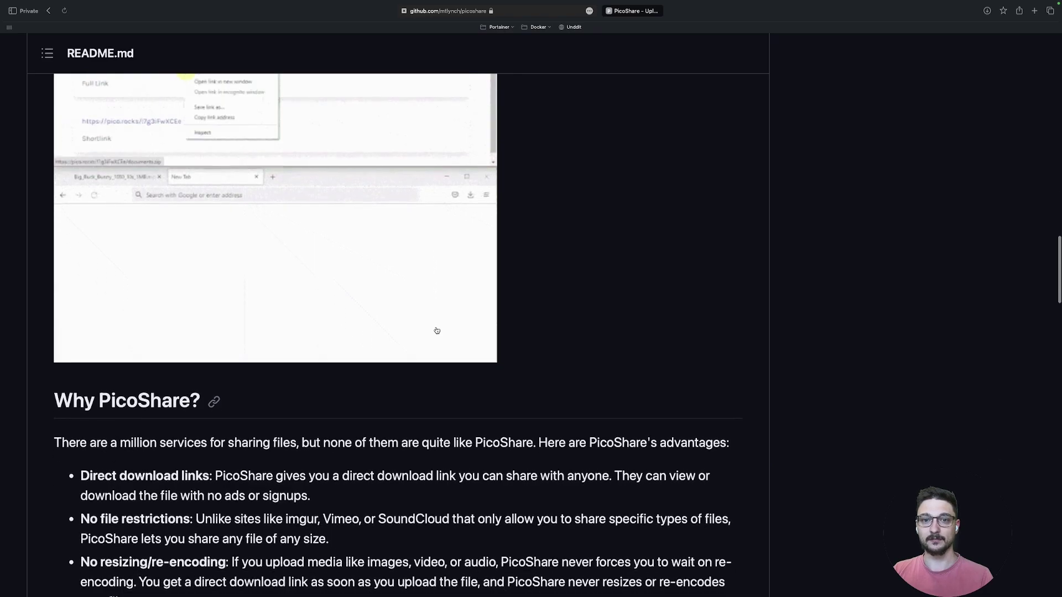
scroll(437, 330, "down", 7)
scroll(437, 331, "down", 2)
scroll(436, 330, "up", 4)
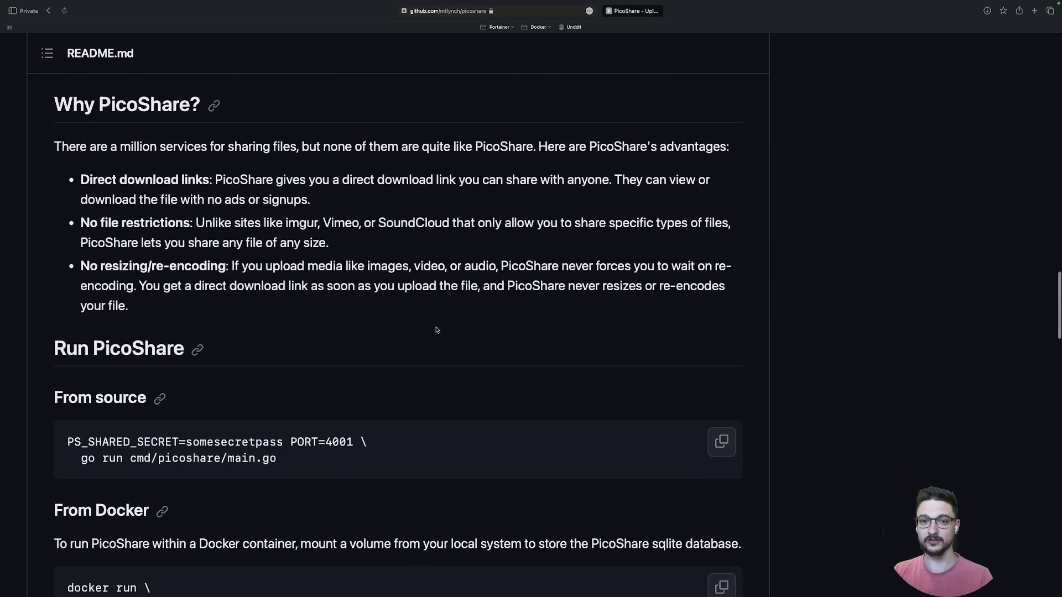
scroll(437, 330, "down", 4)
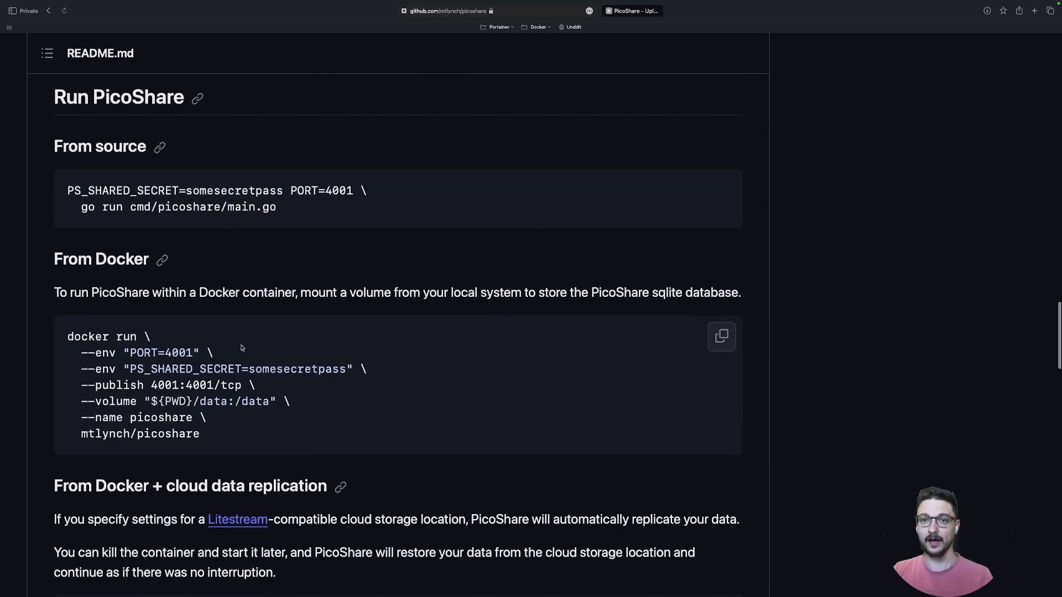
scroll(232, 249, "up", 3)
scroll(240, 351, "down", 3)
left_click_drag(209, 437, 81, 373)
left_click(253, 445)
Step: Reach 'Using Docker Compose' and mark the entire YAML code block
scroll(253, 445, "down", 3)
scroll(254, 445, "down", 2)
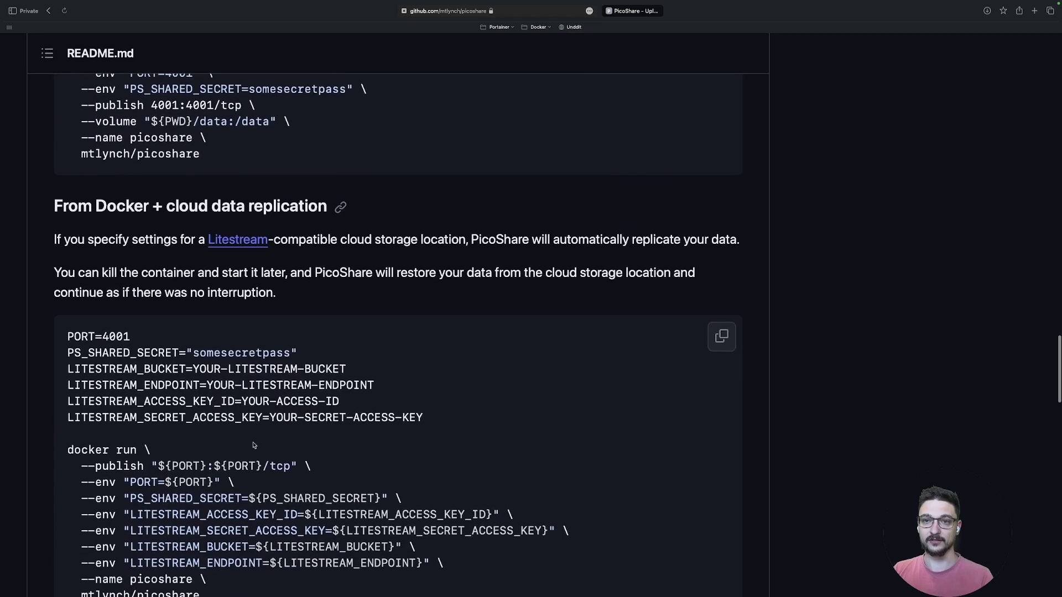
scroll(253, 445, "up", 3)
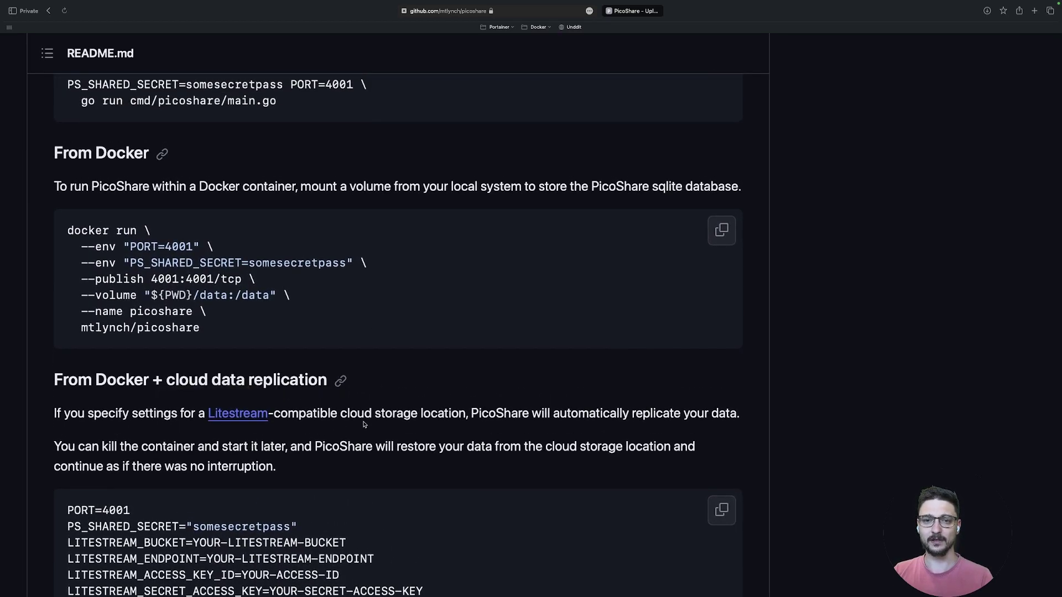
scroll(363, 425, "down", 5)
scroll(364, 425, "down", 2)
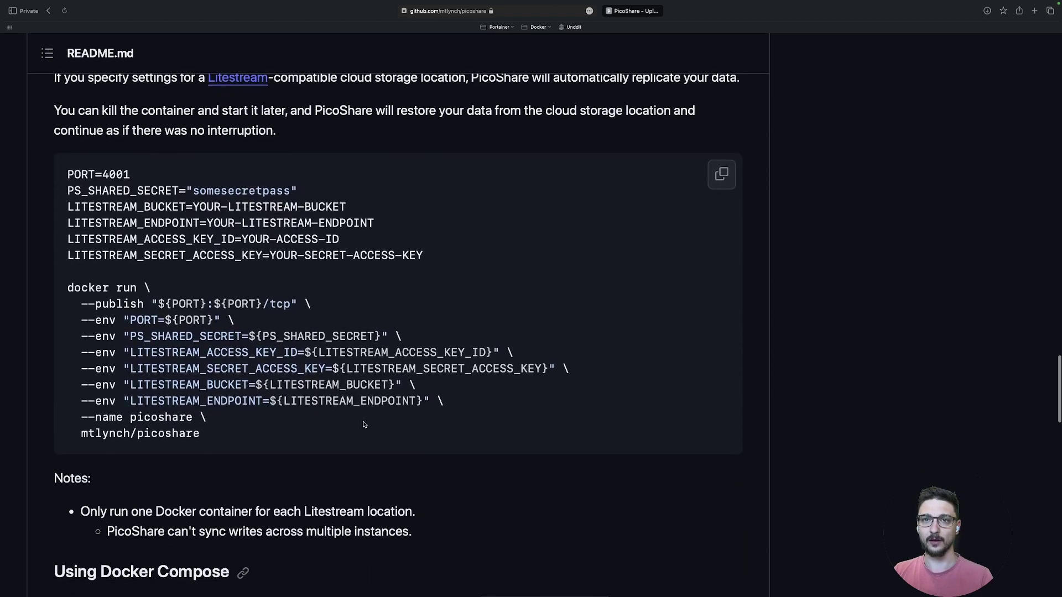
scroll(364, 425, "down", 4)
scroll(364, 425, "down", 1)
scroll(221, 481, "up", 1)
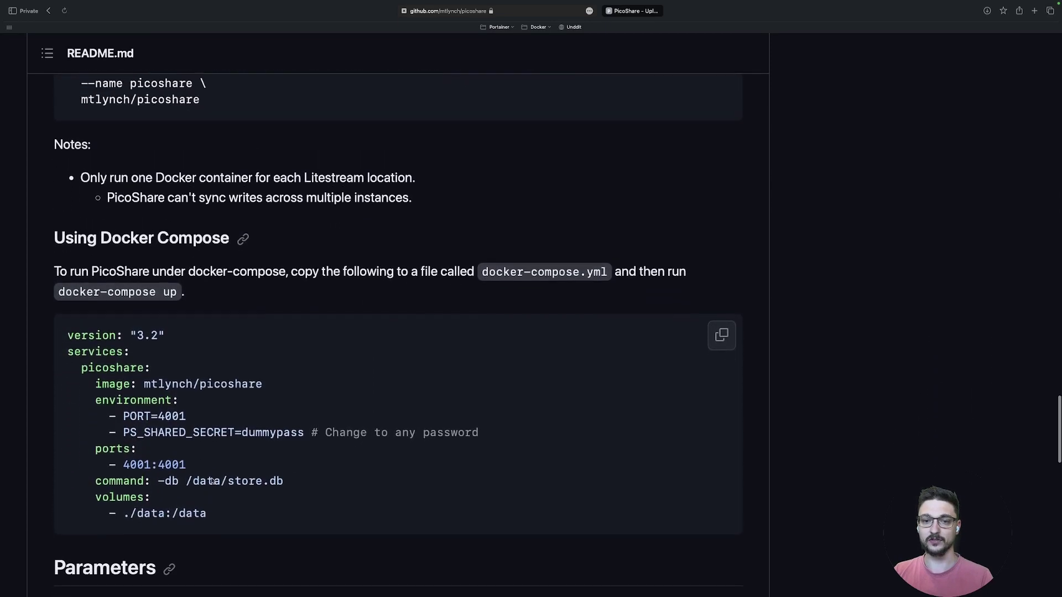
left_click_drag(214, 515, 68, 335)
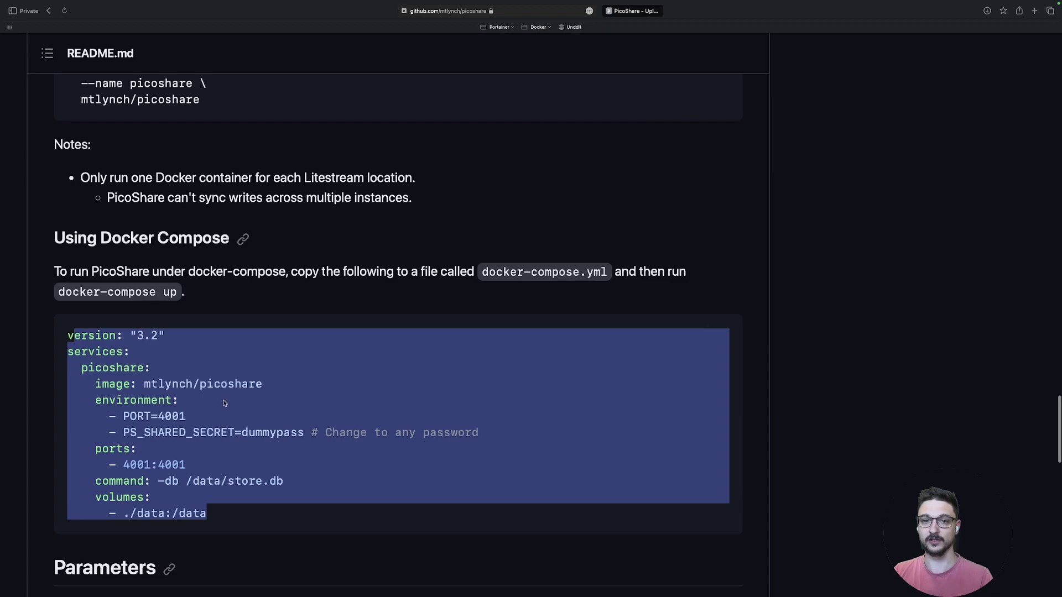
left_click(224, 403)
scroll(236, 417, "down", 1)
left_click_drag(217, 497, 89, 311)
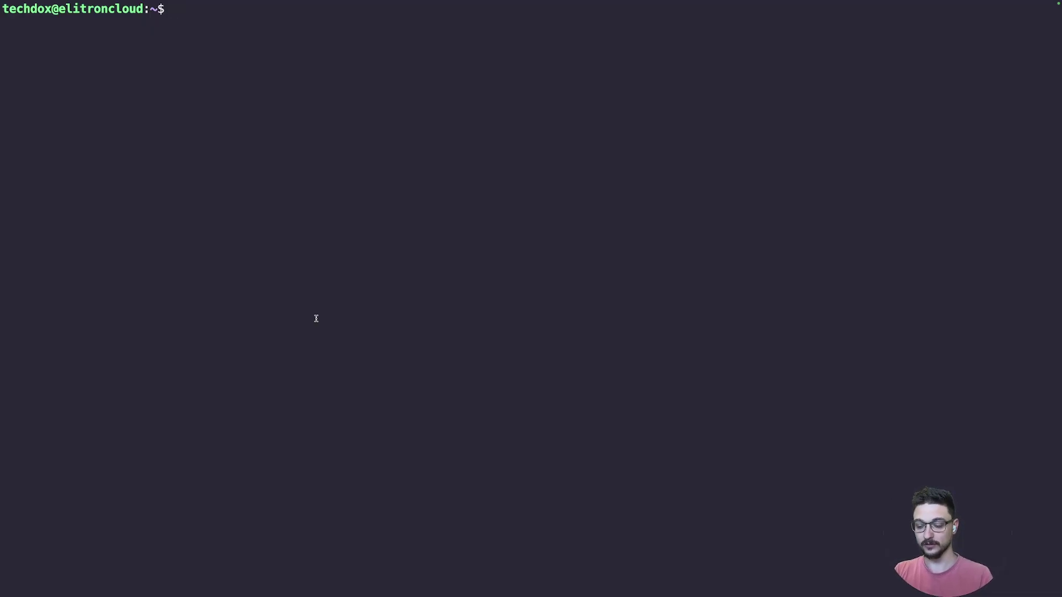
Step: Enter ~/docker, list its contents and create a pico folder
type("cd doc")
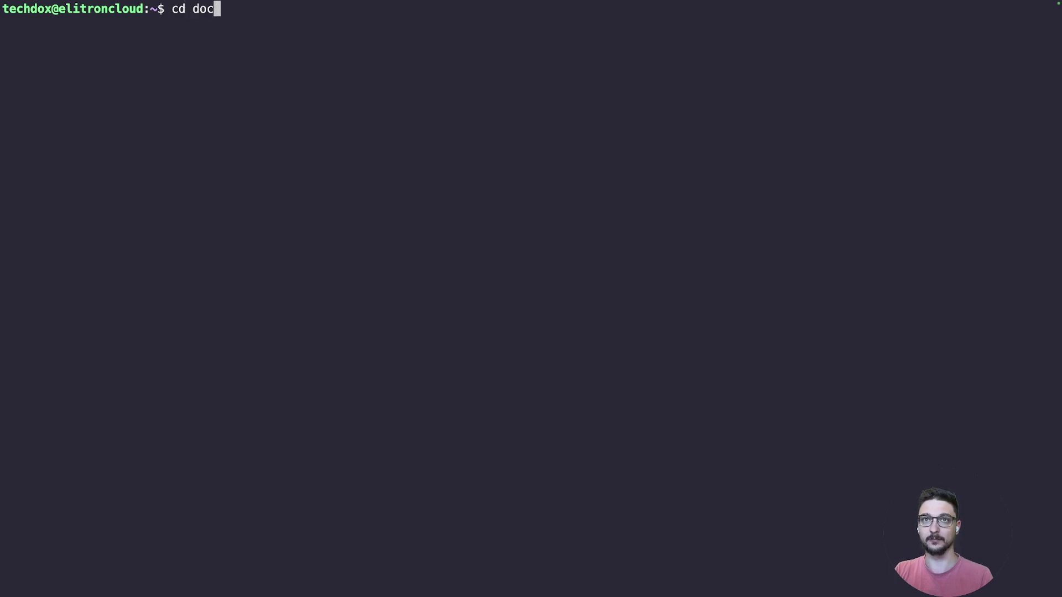
key("Tab")
key("Return")
type("ls")
key("Return")
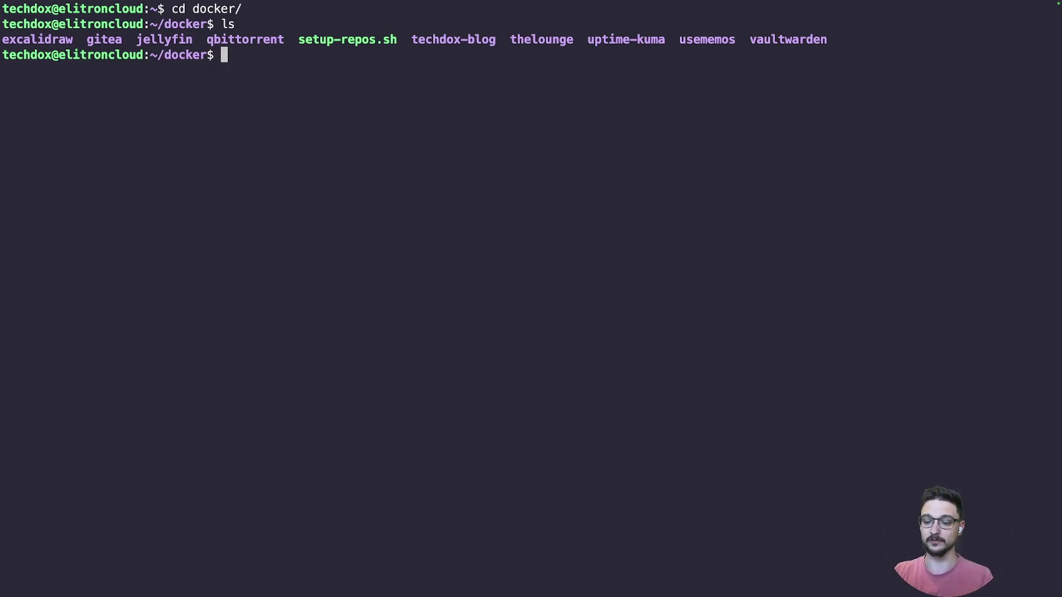
type("mkdir pico")
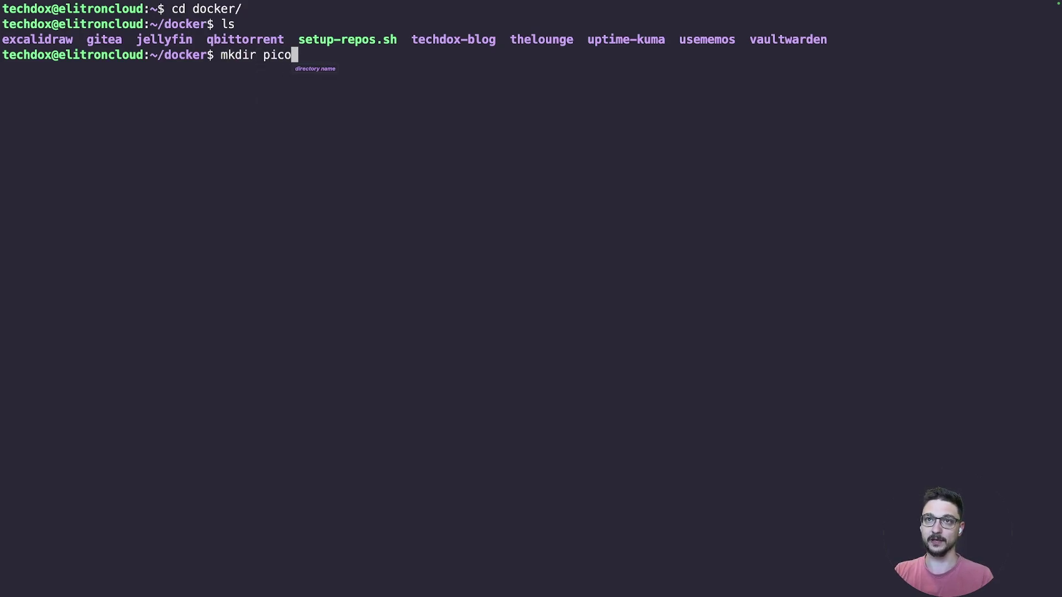
key("Return")
Step: Move into pico and open a new docker-compose.yml in nano, erasing an accidentally pasted URL
type("cd poc")
key("BackSpace")
key("BackSpace")
type("ico/")
key("Return")
type("su")
key("BackSpace")
key("BackSpace")
type("nano ")
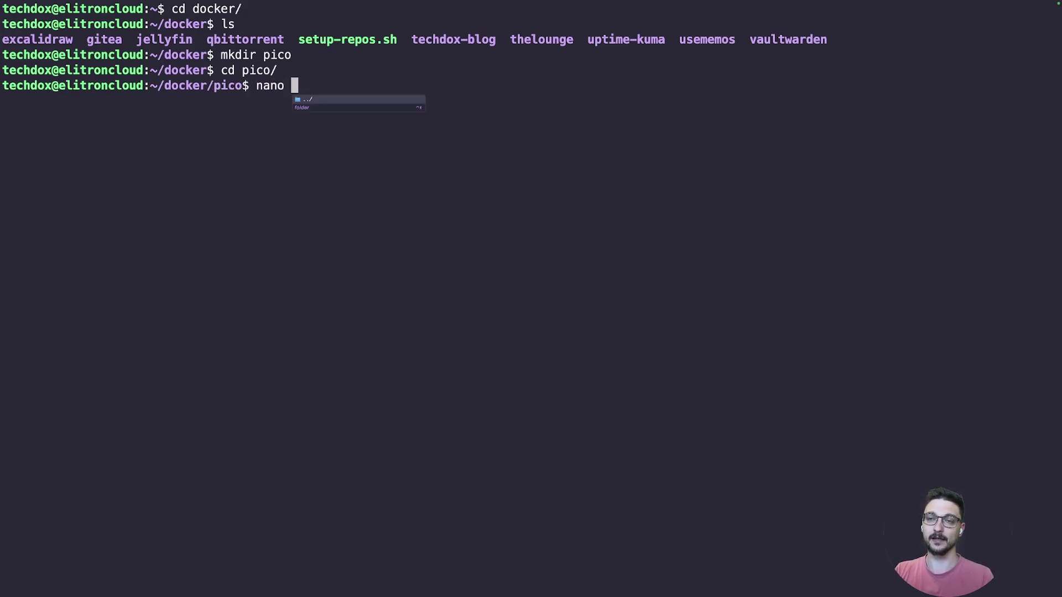
type("docker-c")
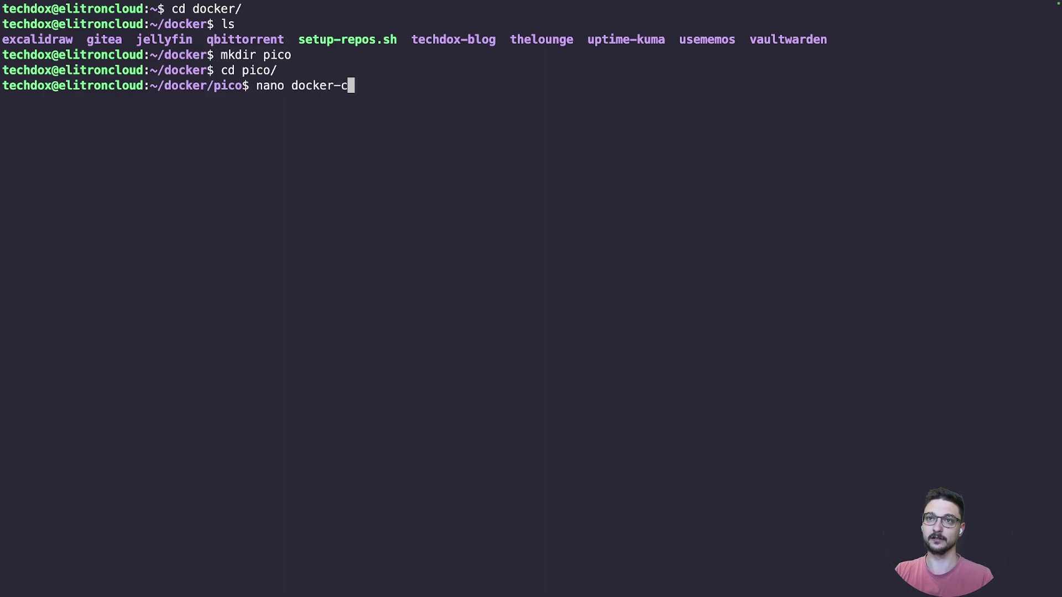
type("ompose.yml")
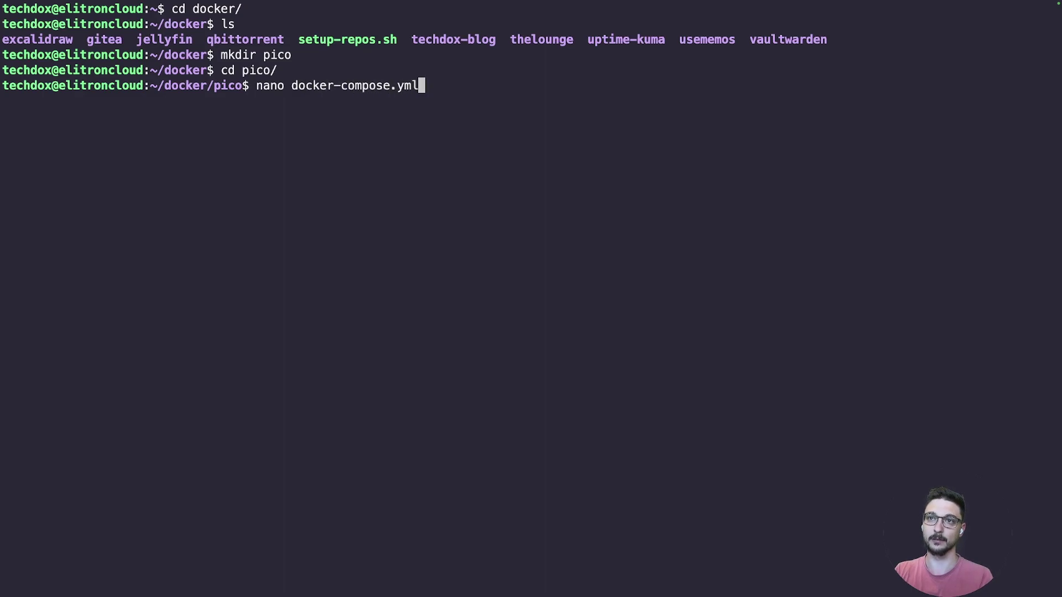
key("Return")
type("https://demo.pico.rocks/!WyF6KYQrtU/kuma.png")
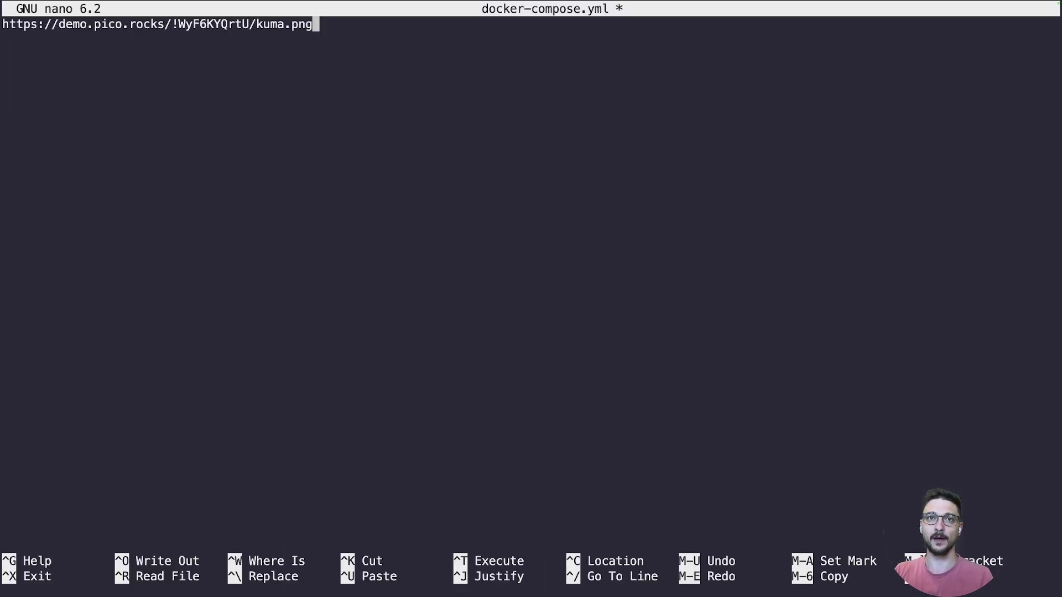
key("BackSpace")
key("BackSpace")
key("BackSpace")
key("BackSpace")
key("BackSpace")
key("BackSpace")
key("BackSpace")
key("BackSpace")
key("BackSpace")
key("BackSpace")
key("BackSpace")
key("BackSpace")
key("BackSpace")
key("BackSpace")
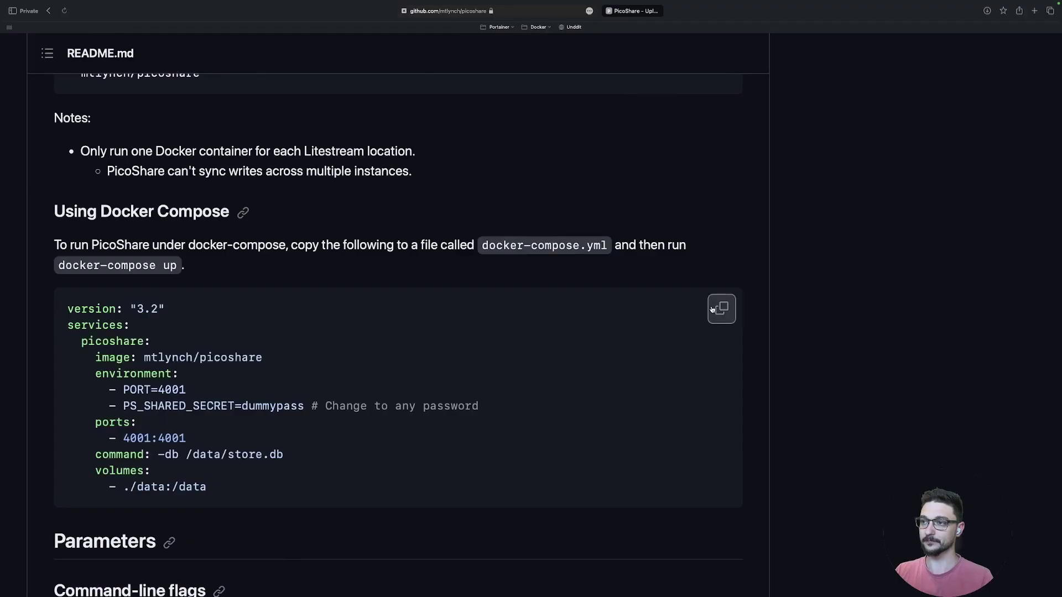
Step: Copy the README's Compose example and paste it into docker-compose.yml
left_click(719, 308)
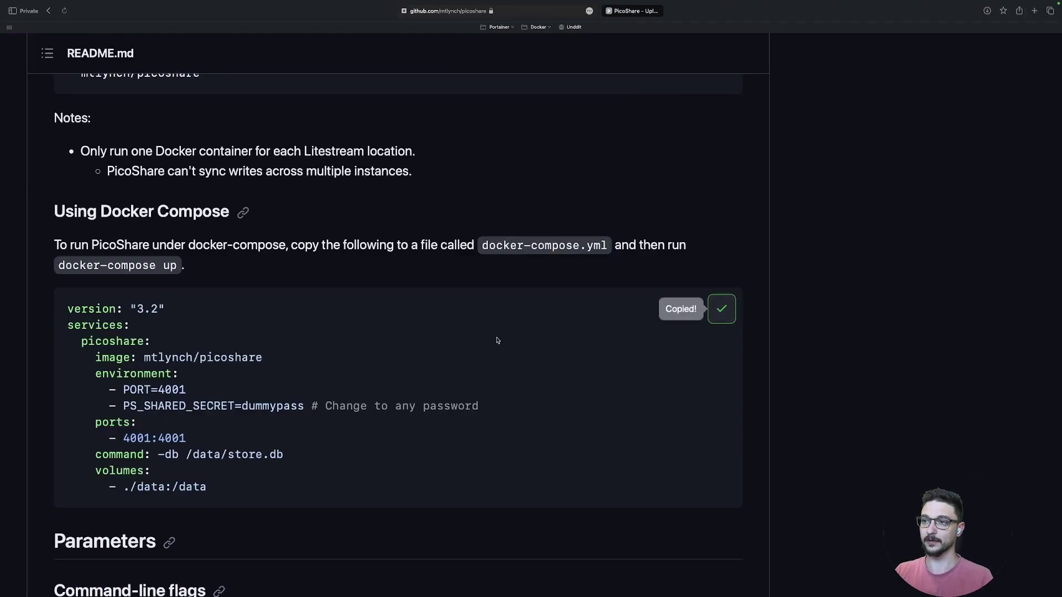
key("ctrl+Left")
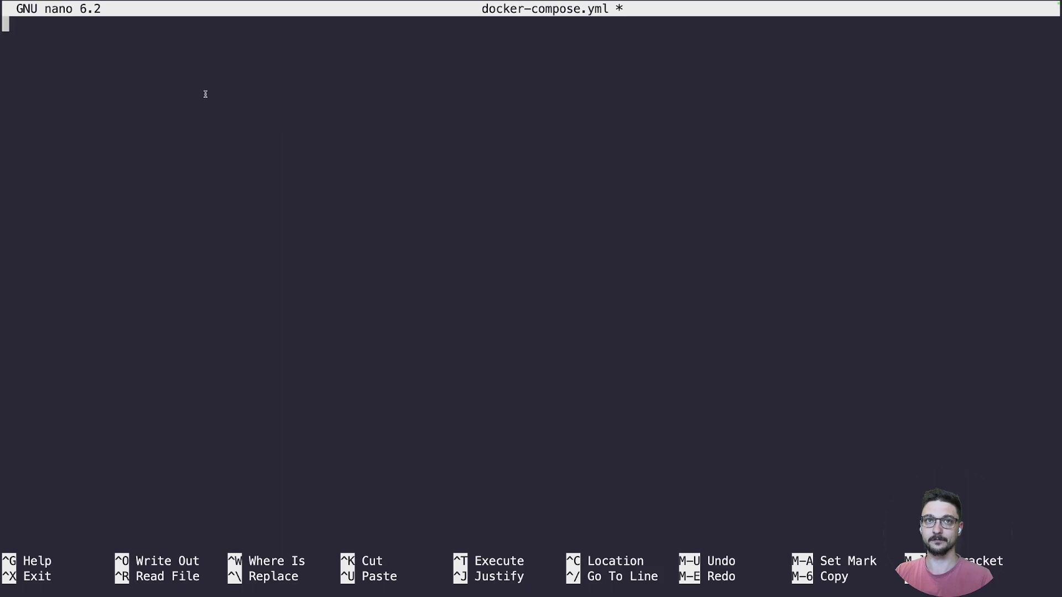
key("super+v")
key("Up")
key("Up")
key("Up")
key("Up")
key("Up")
key("Up")
key("Up")
key("Up")
key("Up")
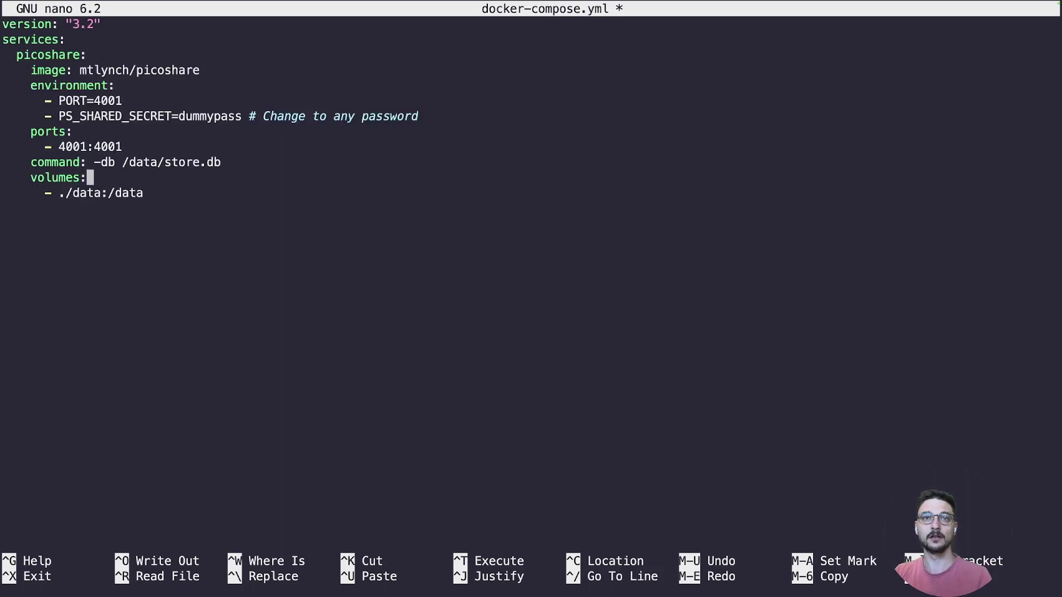
key("Up")
key("Up")
key("Down")
key("Down")
key("Down")
key("Up")
key("Left")
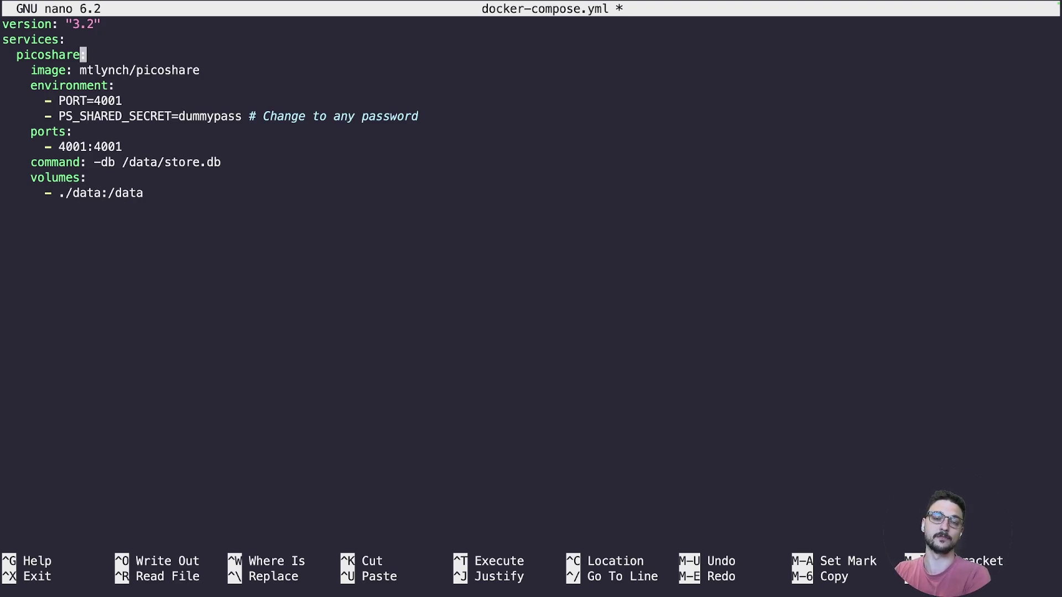
Step: Highlight the picoshare service, image setting, environment section and port value 4001
double_click(61, 57)
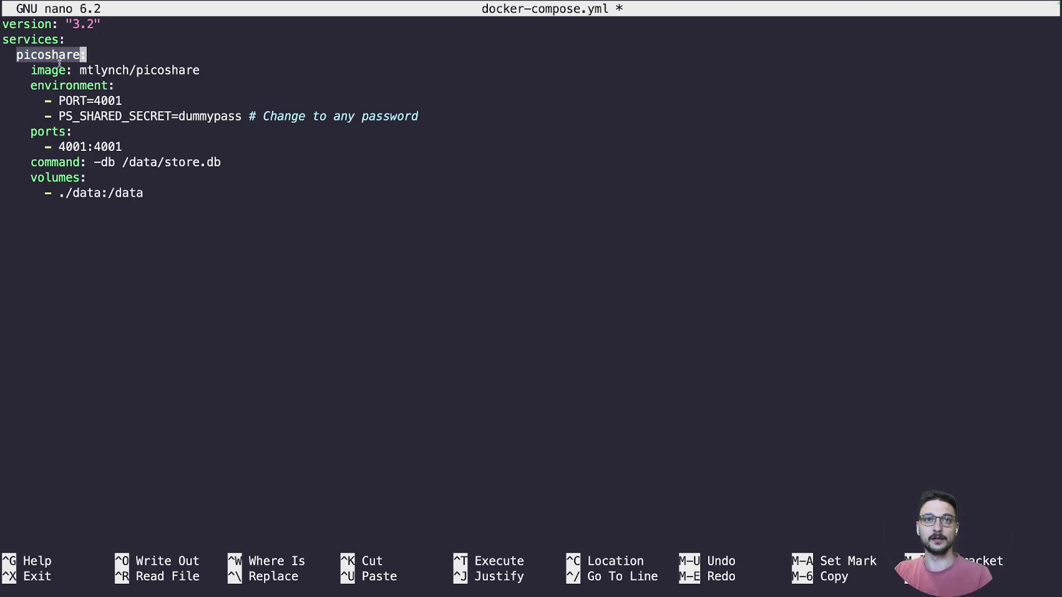
double_click(48, 70)
key("Down")
key("Up")
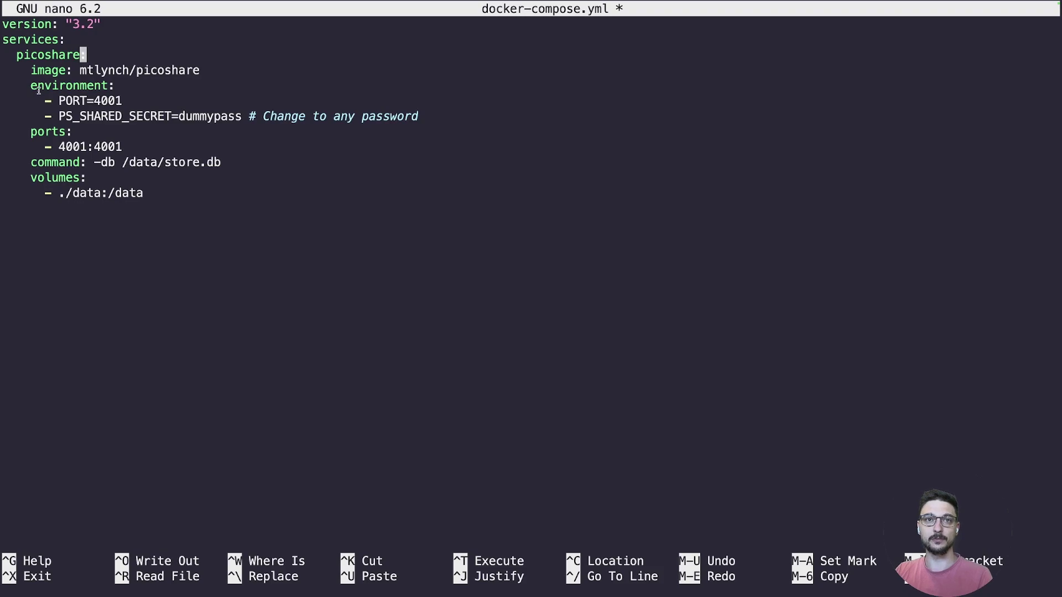
triple_click(39, 89)
left_click(121, 86)
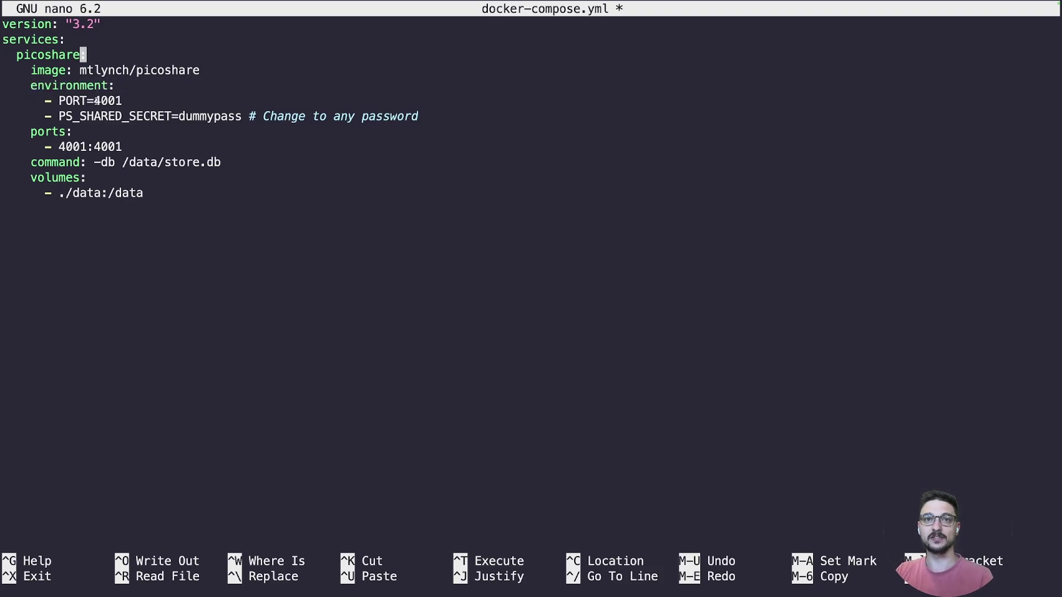
double_click(100, 101)
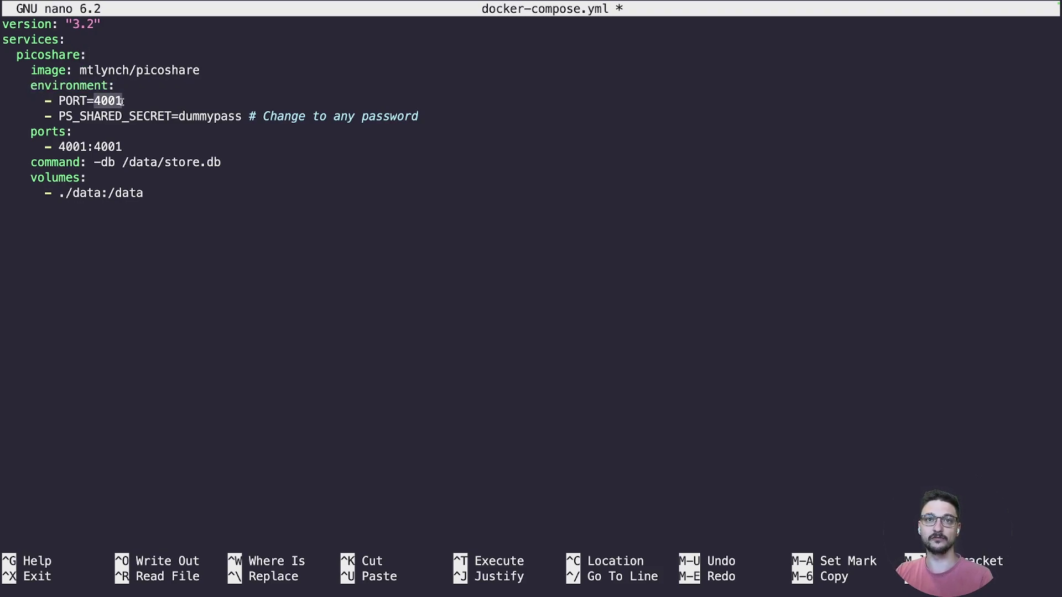
left_click(126, 104)
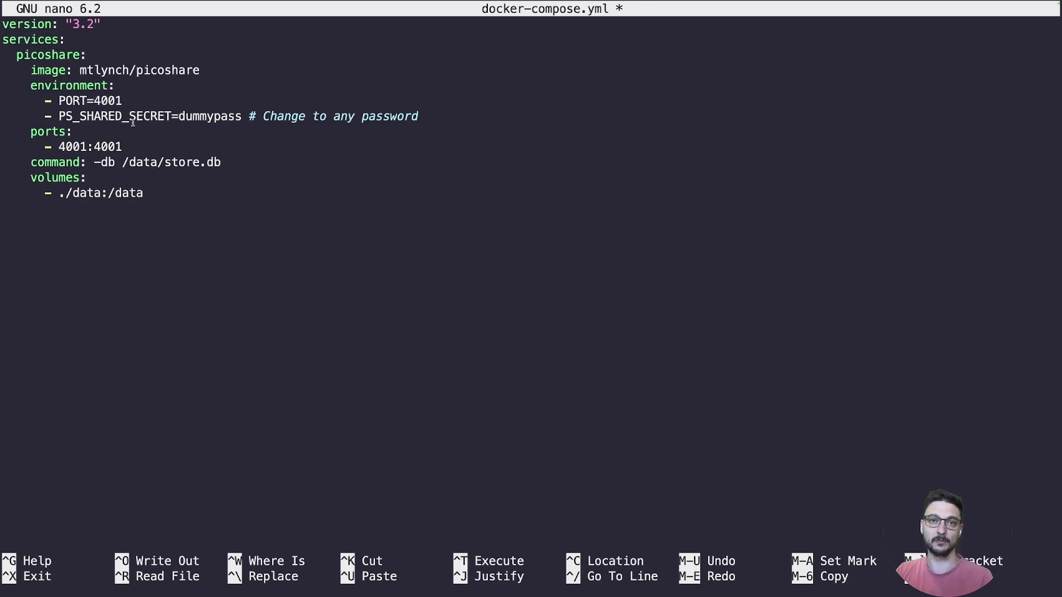
left_click_drag(94, 100, 122, 101)
left_click(120, 101)
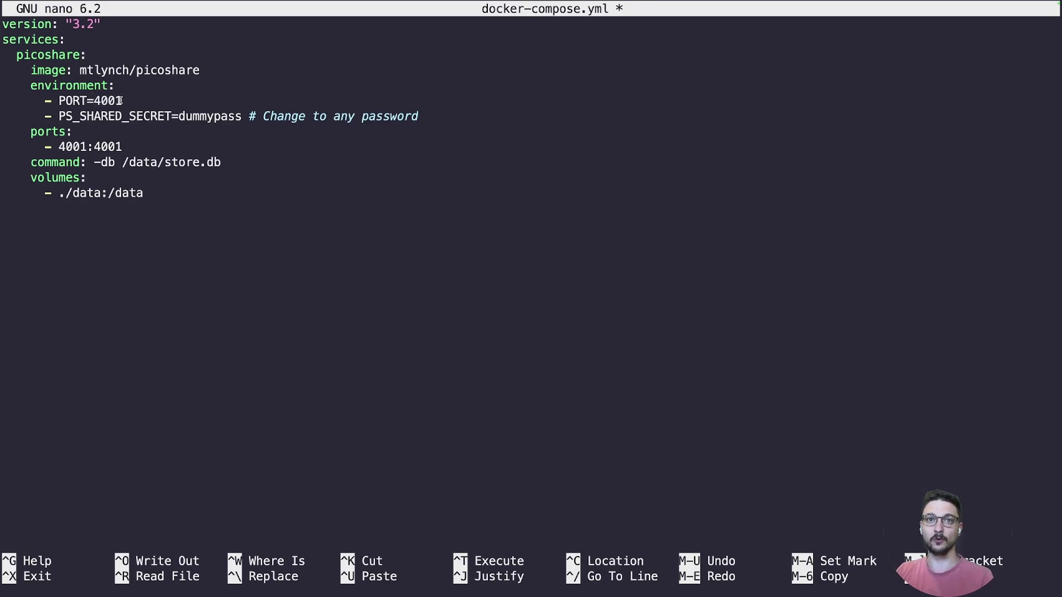
key("Down")
key("Down")
key("Down")
key("Down")
key("Right")
key("Right")
key("Right")
key("Right")
key("Right")
key("Right")
key("Right")
key("Right")
key("Right")
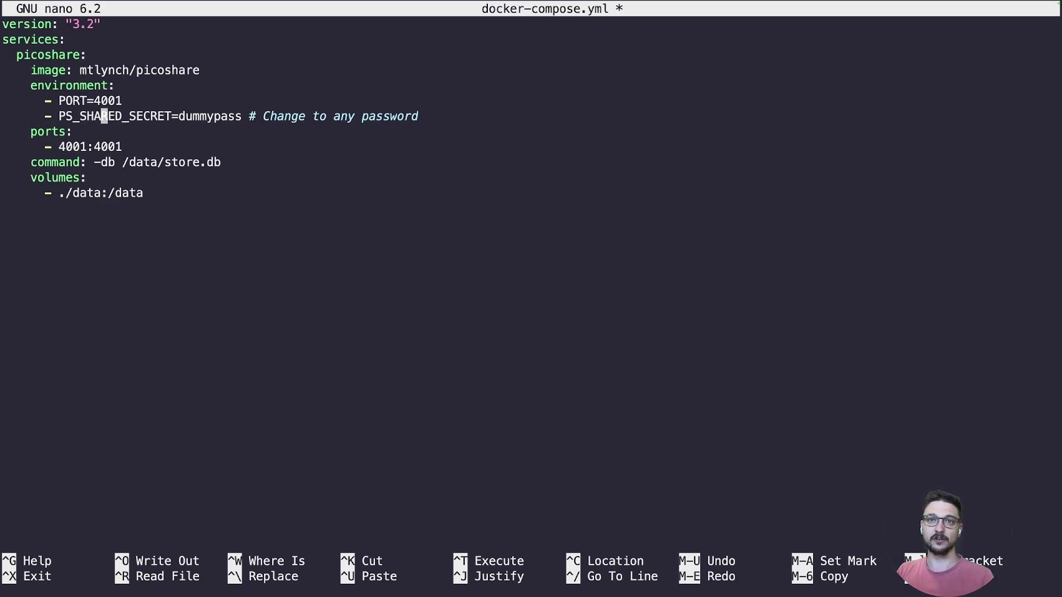
key("Right")
key("Right")
key("Right")
key("Right")
key("Right")
key("Right")
key("Right")
key("Right")
key("Right")
key("Right")
key("Right")
key("Right")
key("Right")
key("Right")
key("BackSpace")
key("BackSpace")
key("BackSpace")
key("BackSpace")
key("BackSpace")
key("BackSpace")
key("BackSpace")
key("BackSpace")
key("BackSpace")
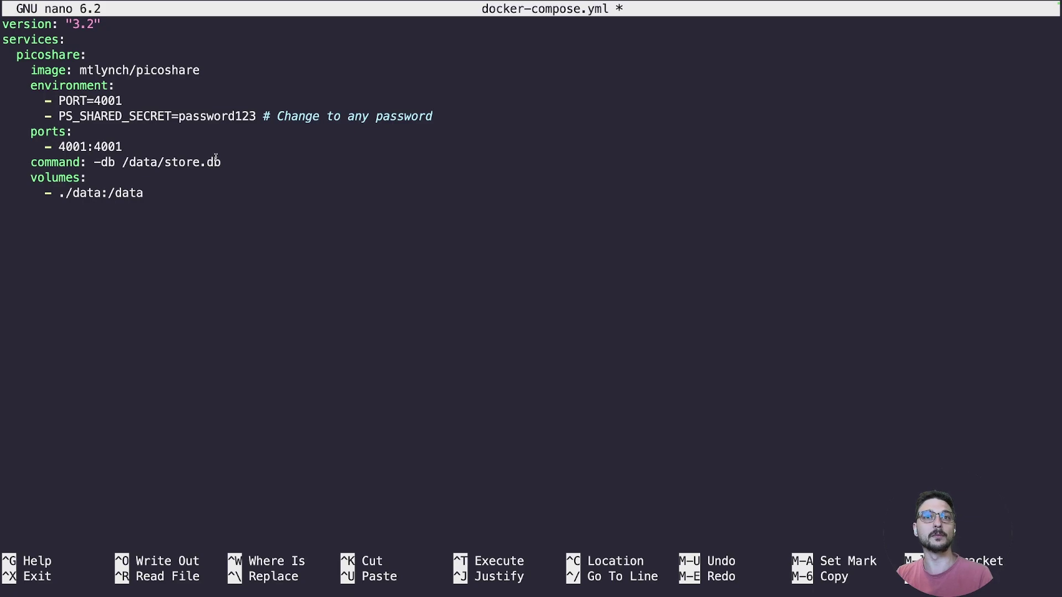
key("Down")
key("Down")
key("Left")
key("Left")
key("Left")
key("Left")
key("Left")
key("Left")
key("Left")
key("Left")
key("Right")
key("Right")
key("Right")
key("Right")
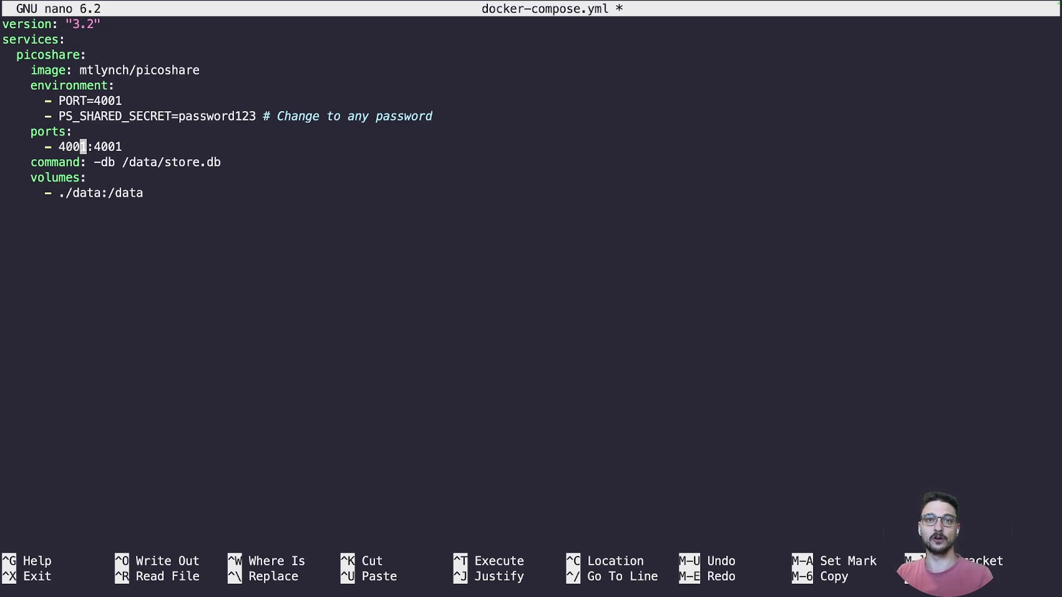
key("Left")
key("Down")
key("Down")
key("Down")
key("Down")
key("Up")
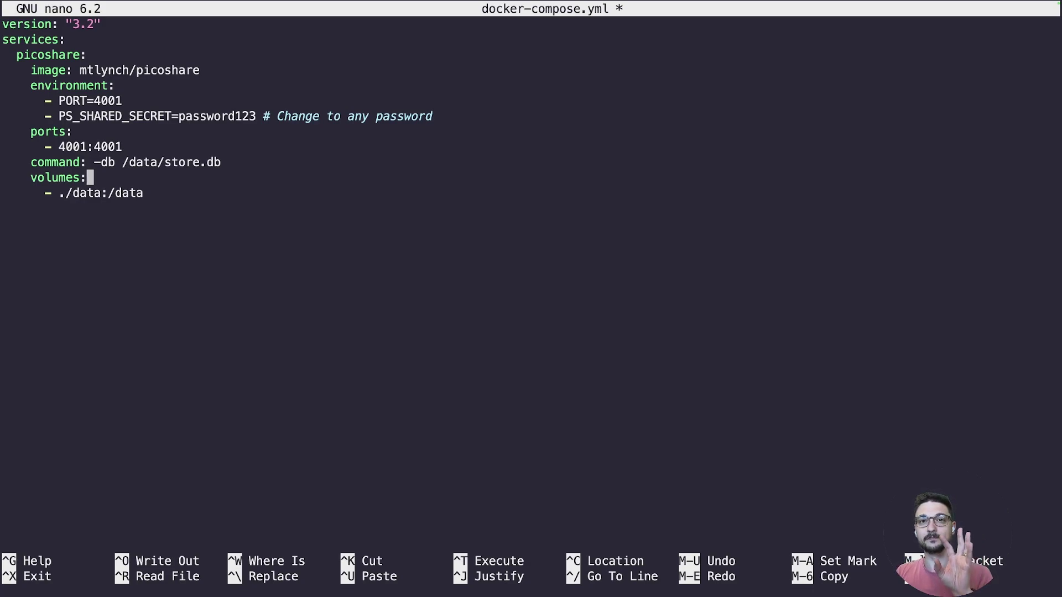
key("Up")
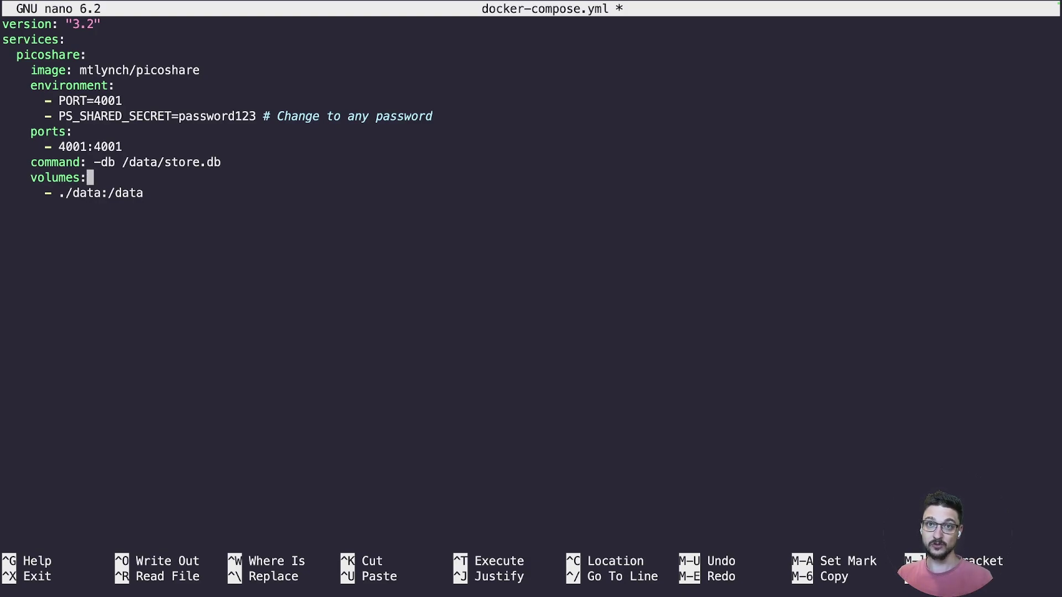
double_click(226, 117)
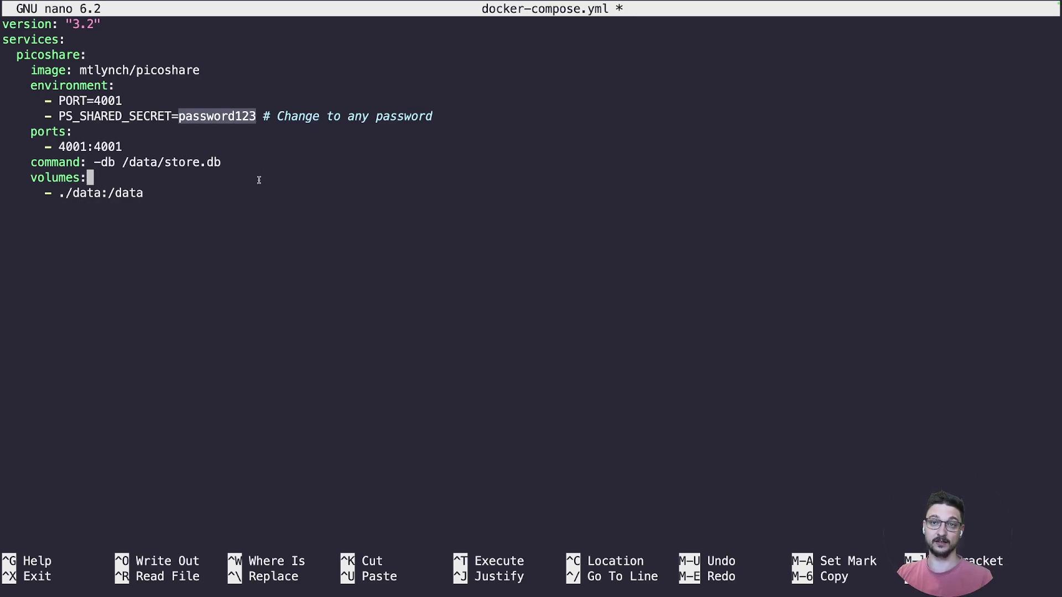
left_click(252, 201)
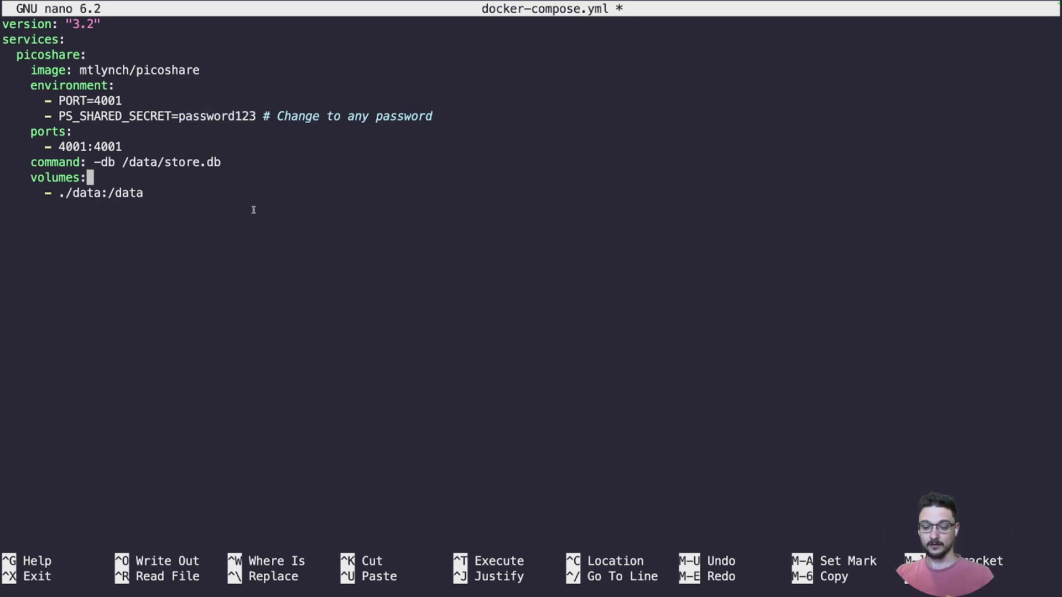
key("ctrl+o")
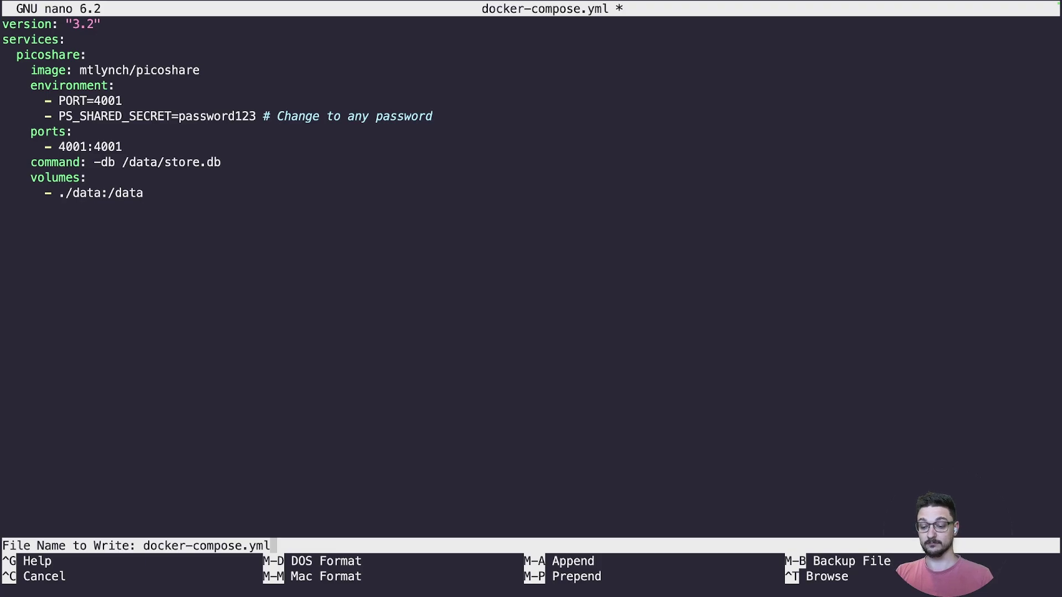
Step: Write docker-compose.yml, exit nano and clear the terminal screen
key("Return")
key("ctrl+x")
type("clear")
key("Return")
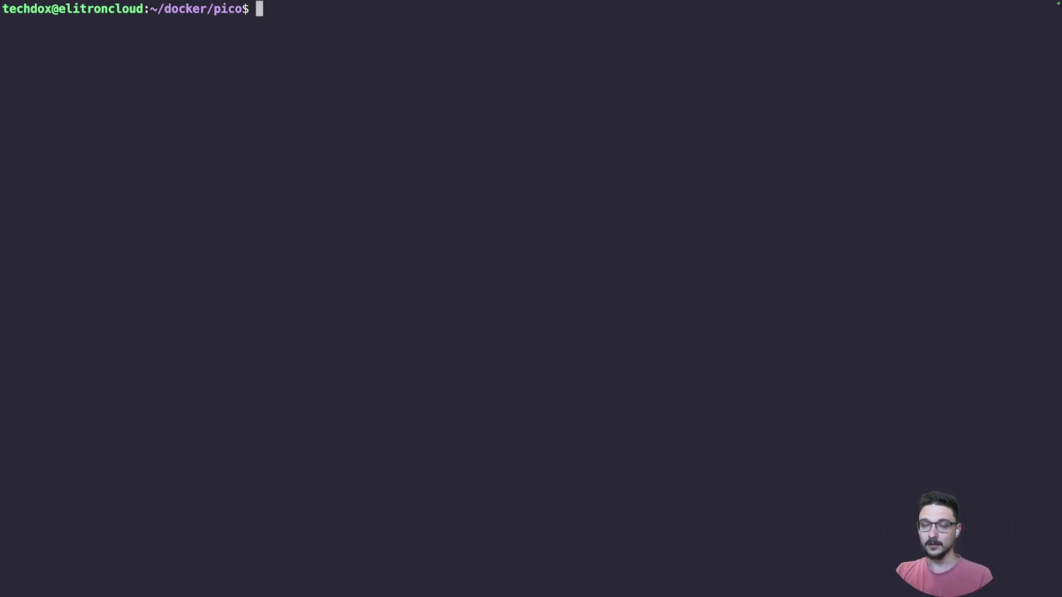
Step: Run docker compose up -d, dropping the accidentally completed --abort-on-container-exit option
type("sudo")
key("BackSpace")
key("BackSpace")
key("BackSpace")
key("BackSpace")
type("docker")
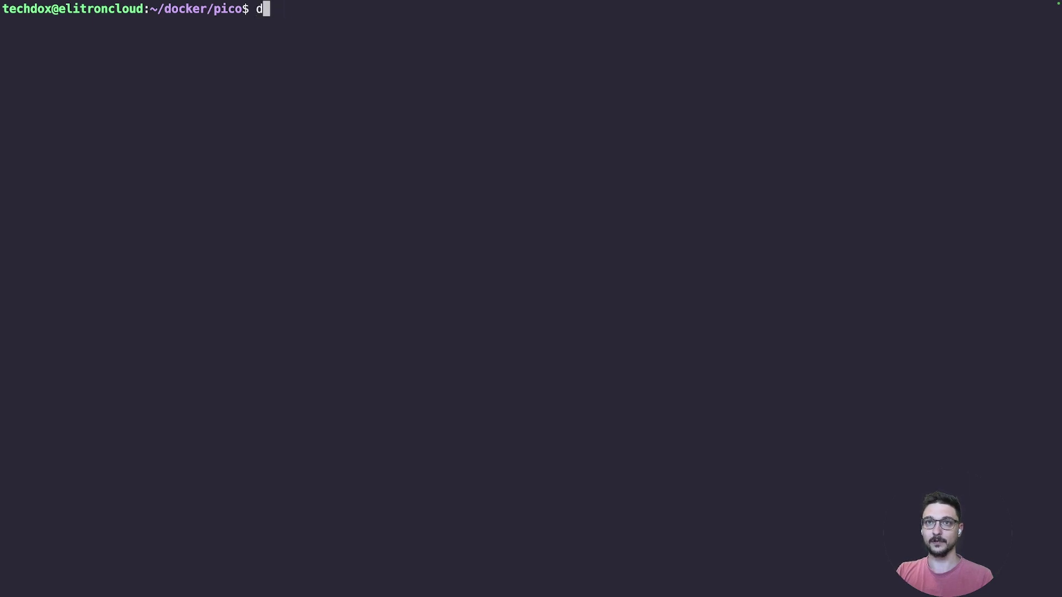
type(" compose ")
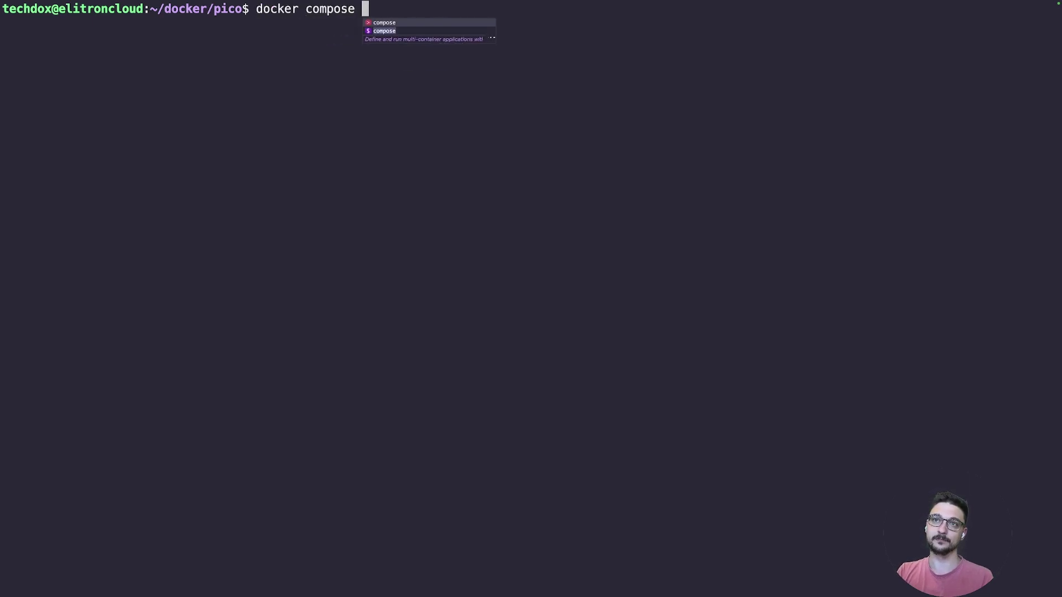
type("up -d")
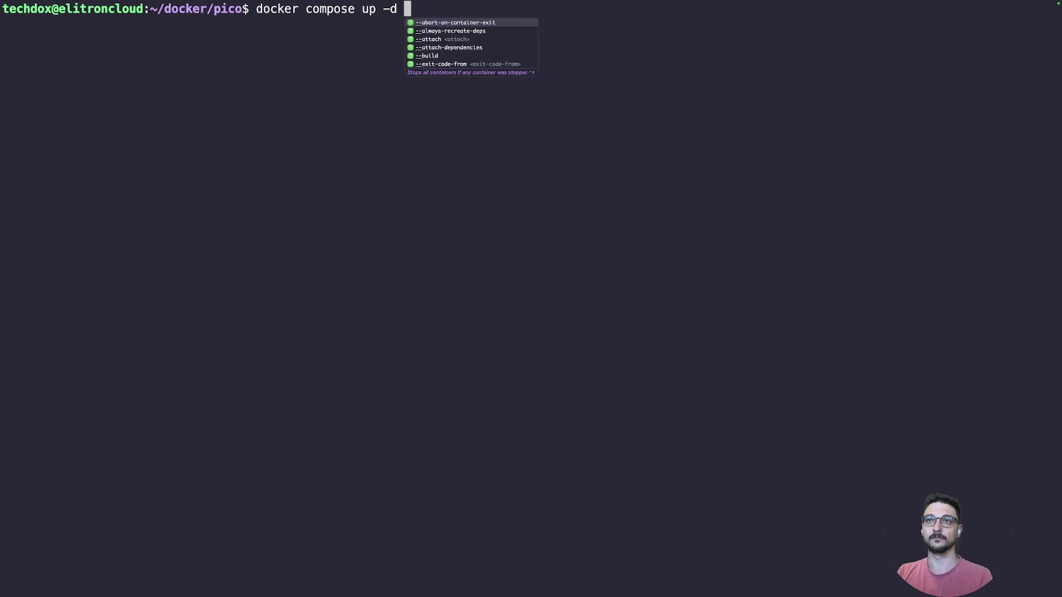
key("Tab")
key("BackSpace")
key("BackSpace")
key("BackSpace")
key("BackSpace")
key("BackSpace")
key("BackSpace")
key("BackSpace")
key("BackSpace")
key("BackSpace")
key("BackSpace")
key("BackSpace")
key("BackSpace")
key("BackSpace")
key("BackSpace")
key("BackSpace")
key("BackSpace")
key("BackSpace")
key("BackSpace")
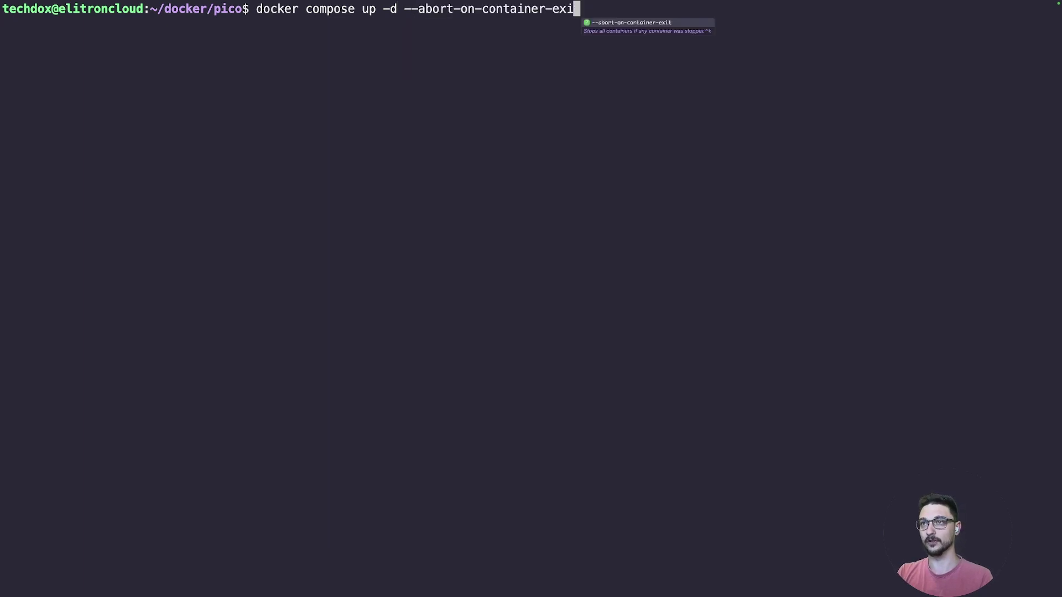
key("BackSpace")
key("BackSpace")
key("BackSpace")
key("BackSpace")
key("BackSpace")
key("BackSpace")
key("BackSpace")
key("BackSpace")
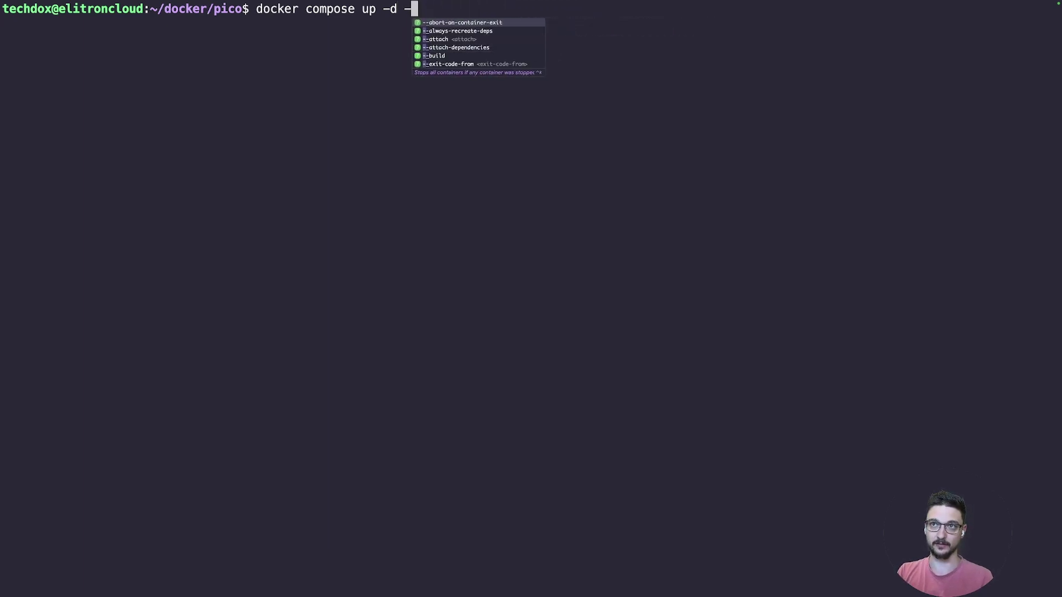
key("Return")
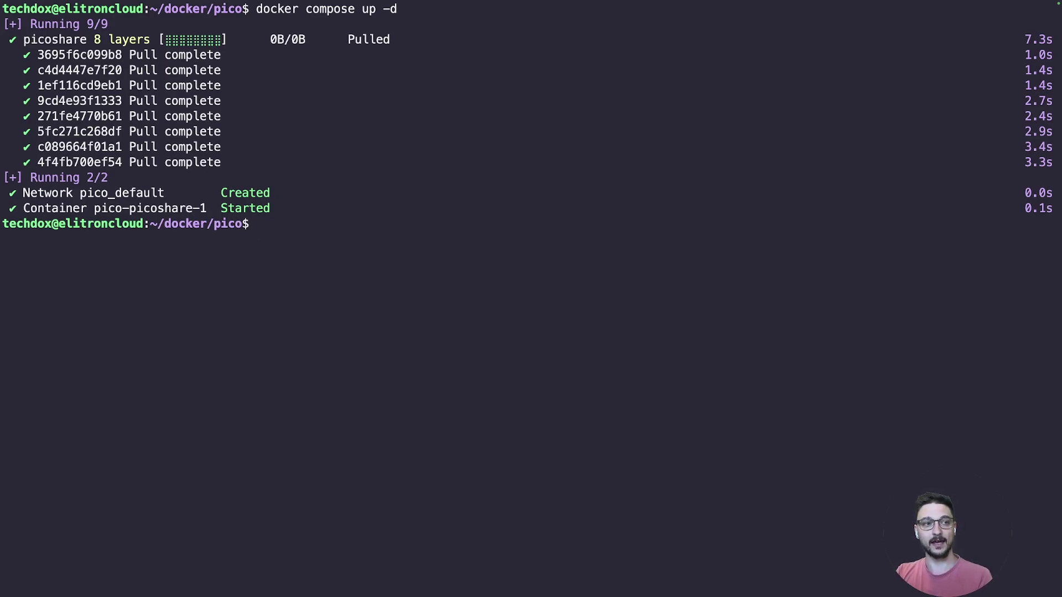
Step: List the pico folder to spot the new data folder, then list /data/
type("ls")
key("Return")
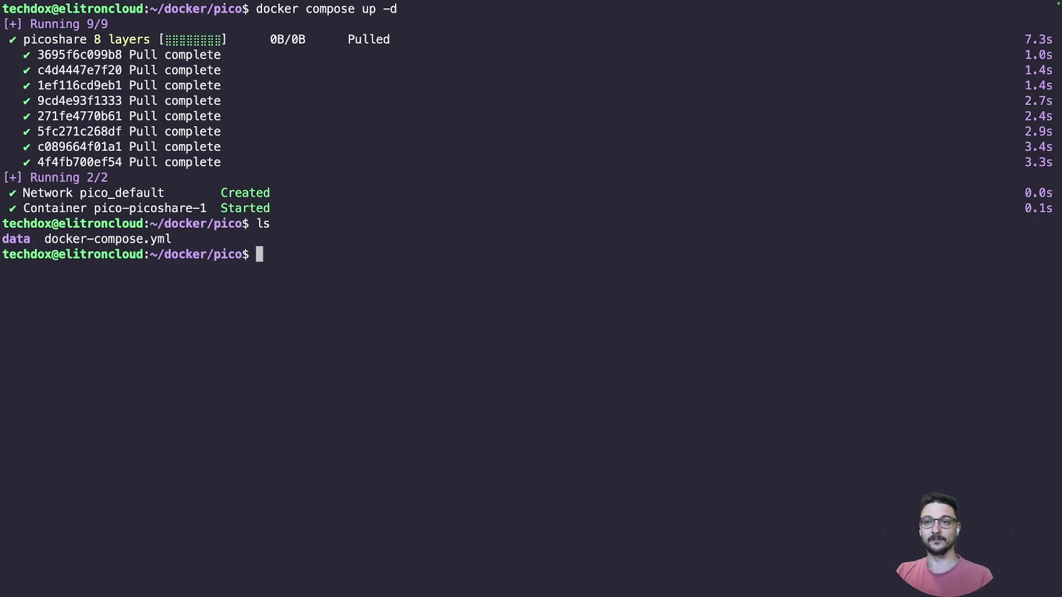
type("clear")
key("Return")
type("ls")
key("Return")
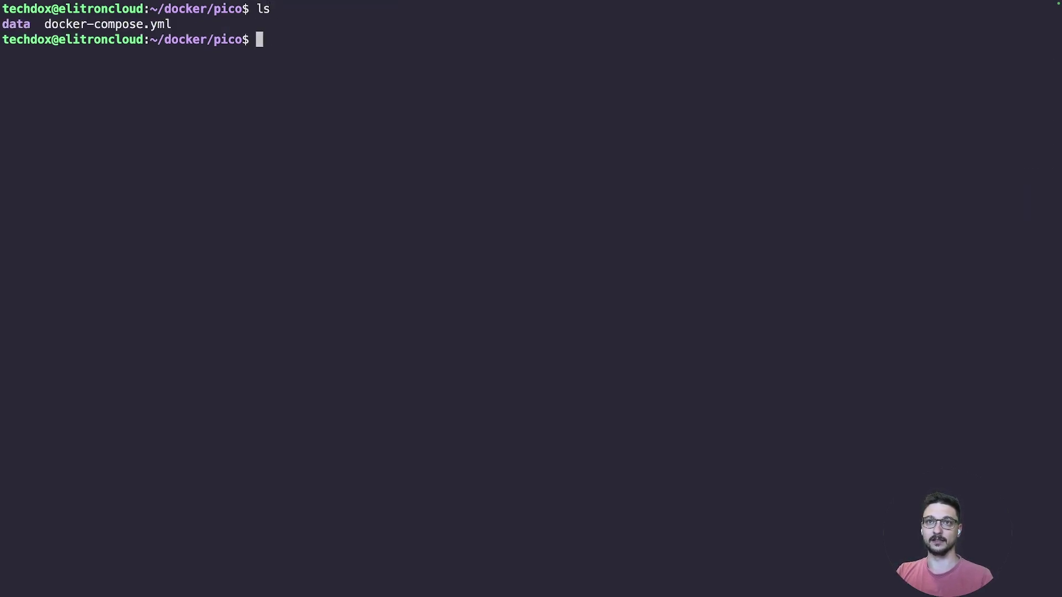
double_click(16, 25)
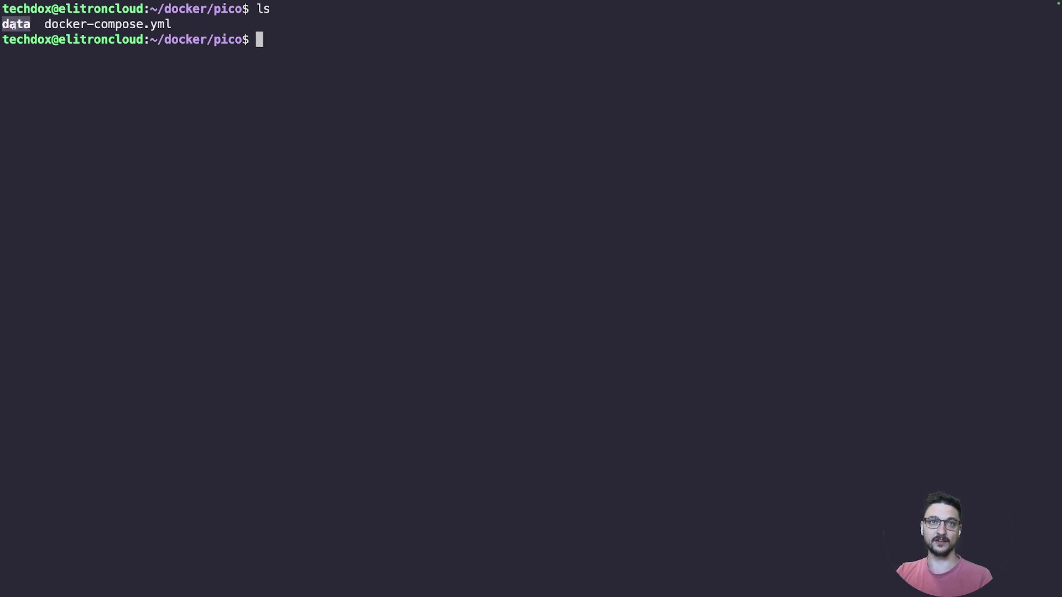
left_click(303, 105)
type("ls /data/")
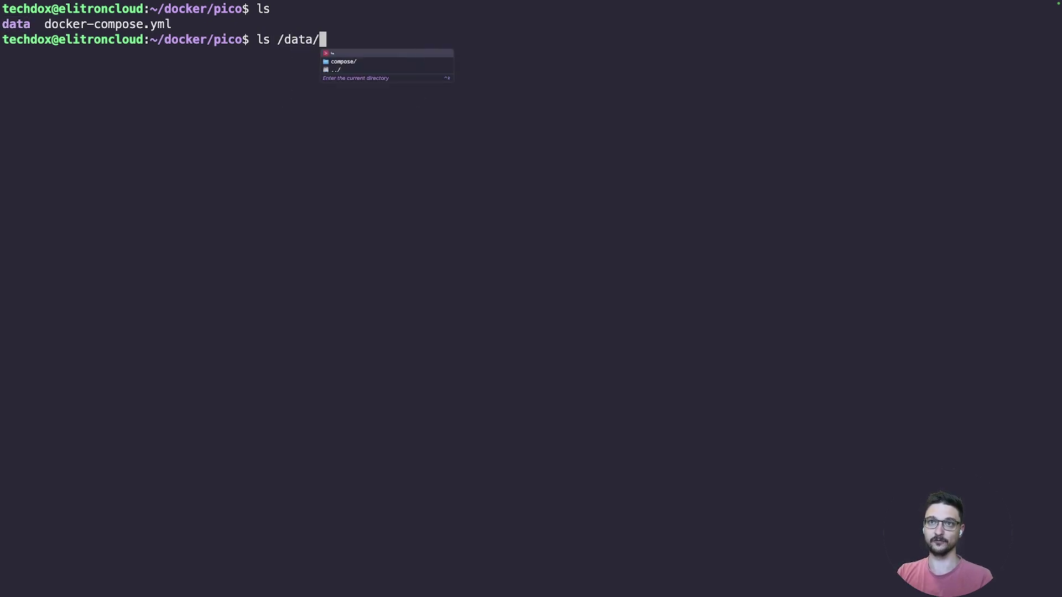
key("Return")
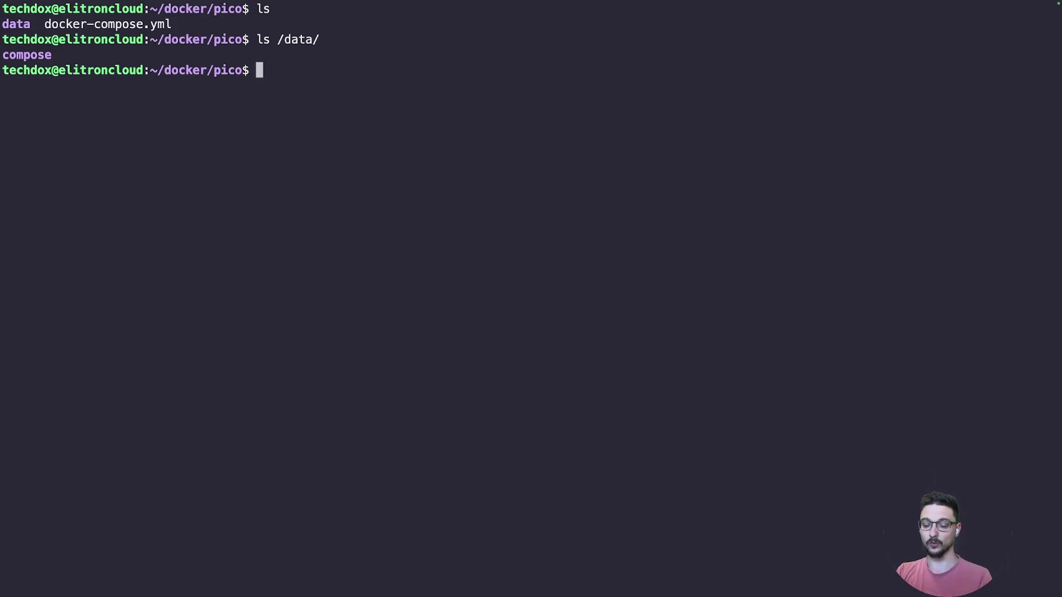
Step: Clear the screen and run docker ps | grep pico to show the container
key("ctrl+l")
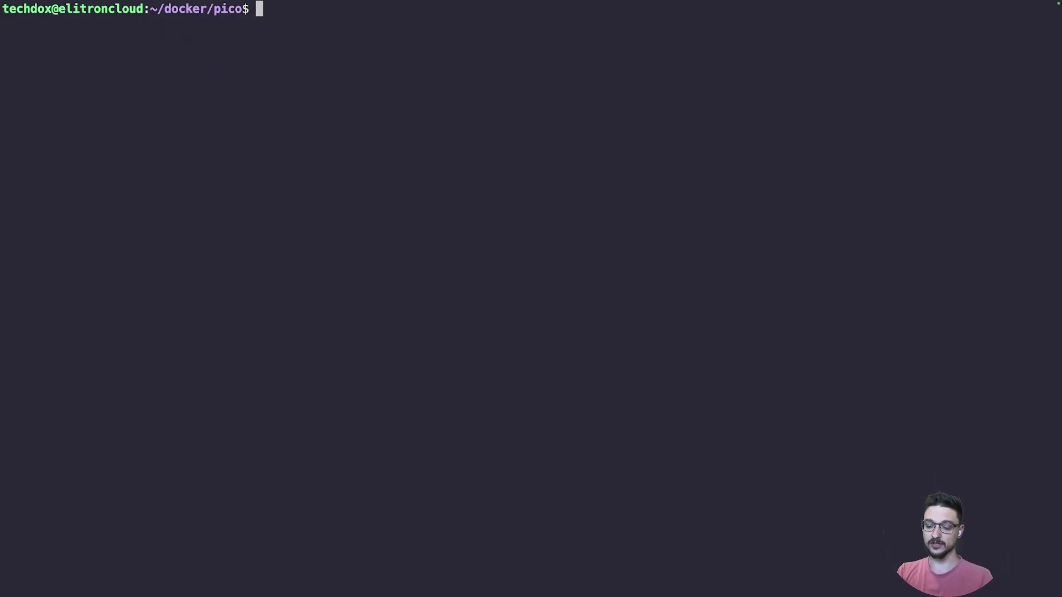
type("docker ps ")
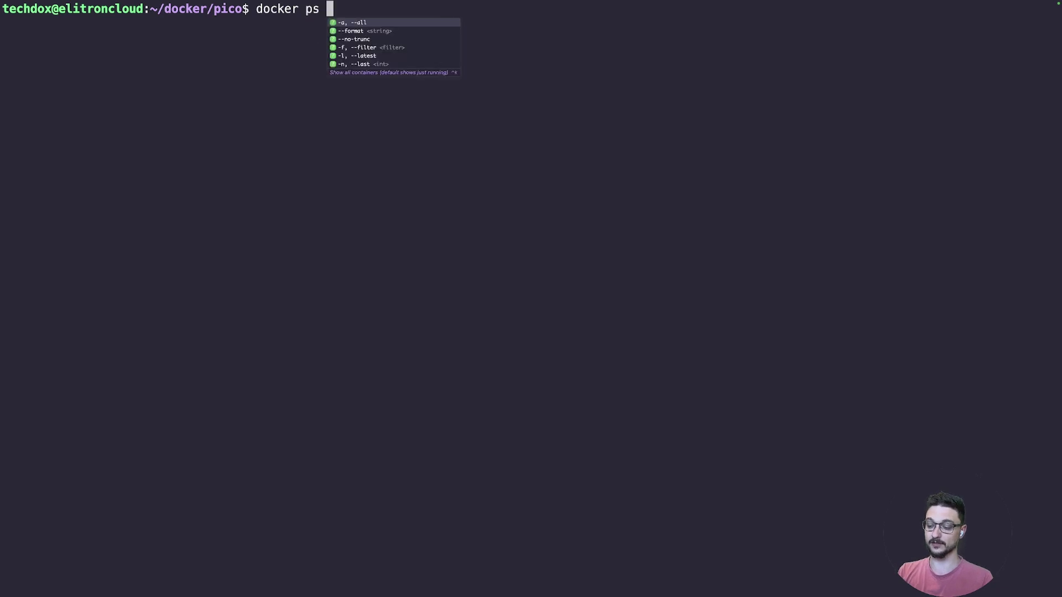
type("| grep pico")
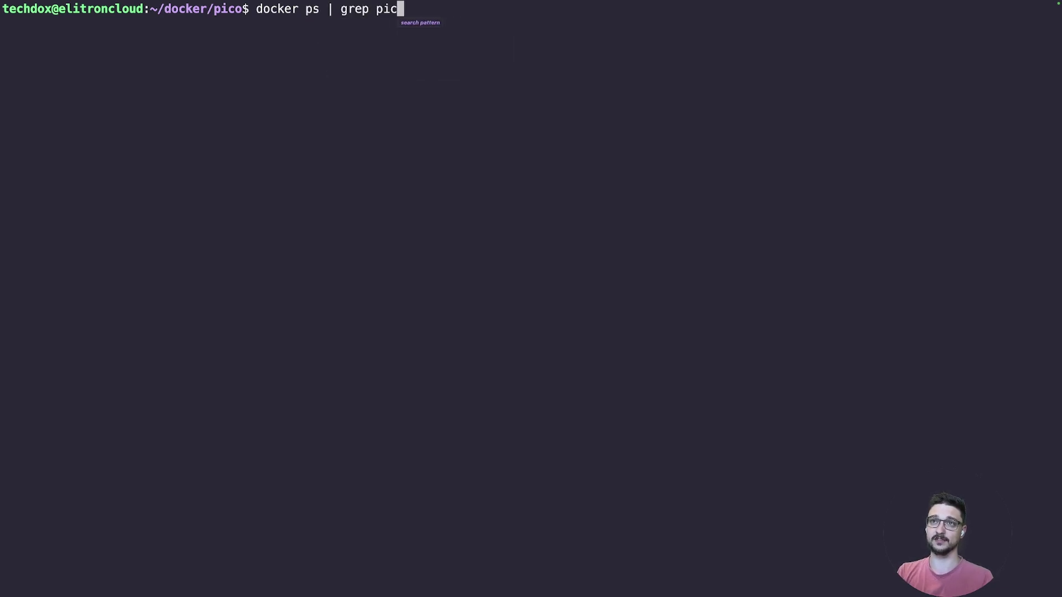
key("Return")
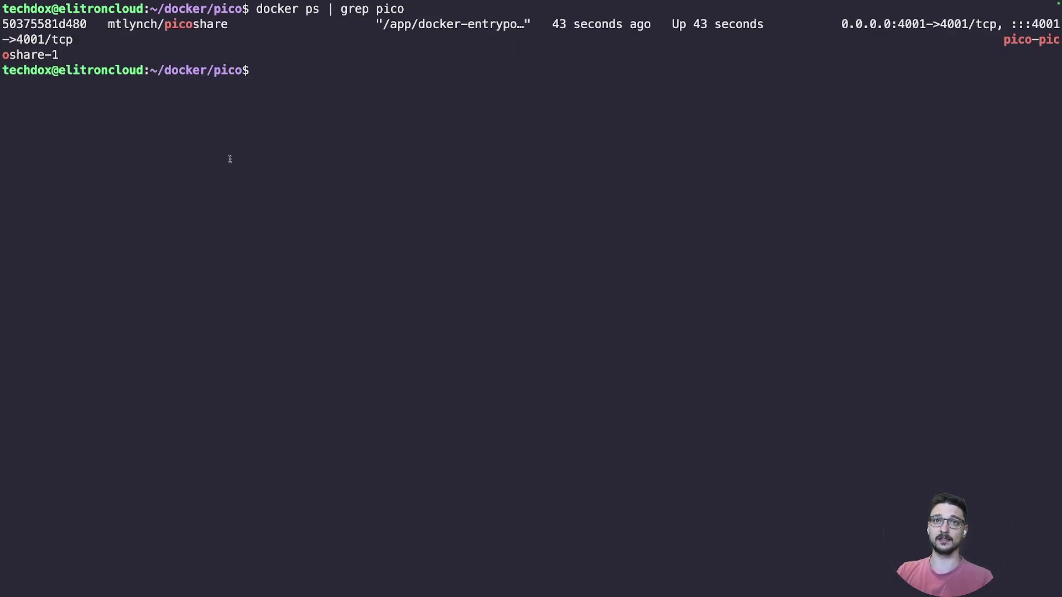
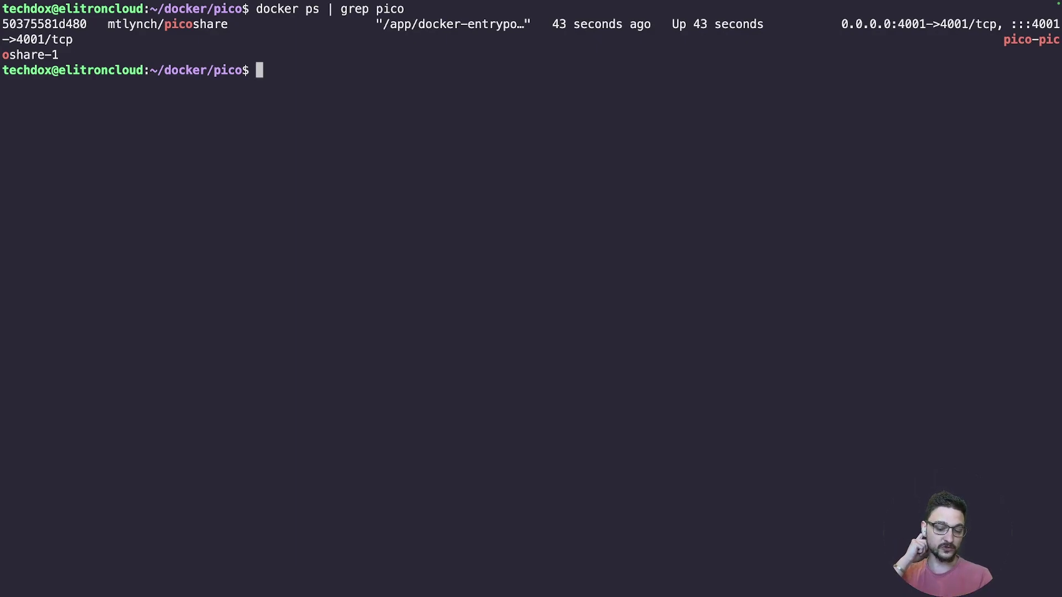
Step: Find the server's LAN address 192.168.68.119 with ip add | grep 192 and copy it
type("ip add")
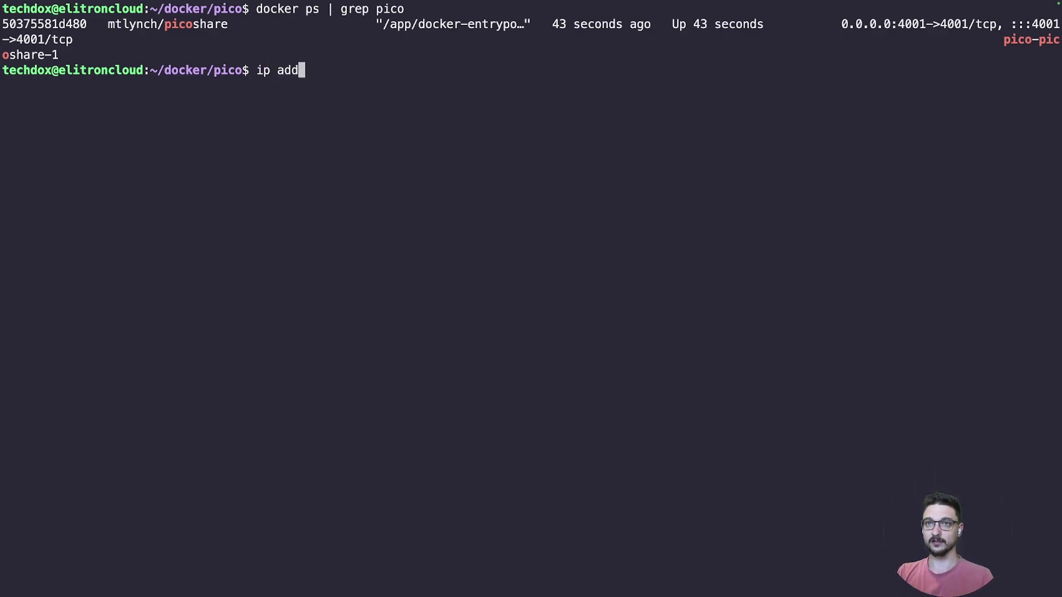
type(" | g")
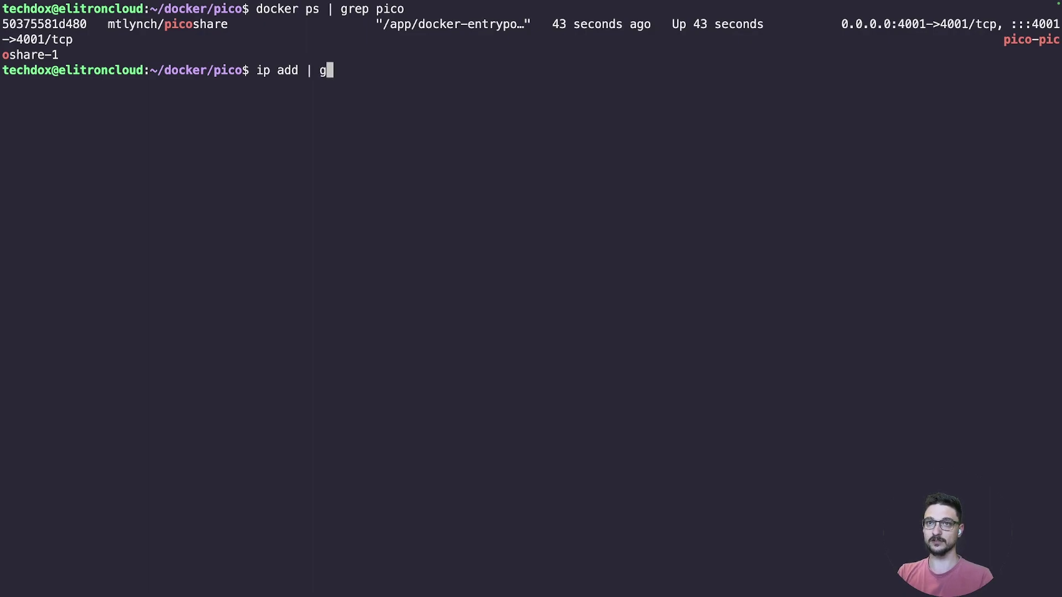
type("rep 192")
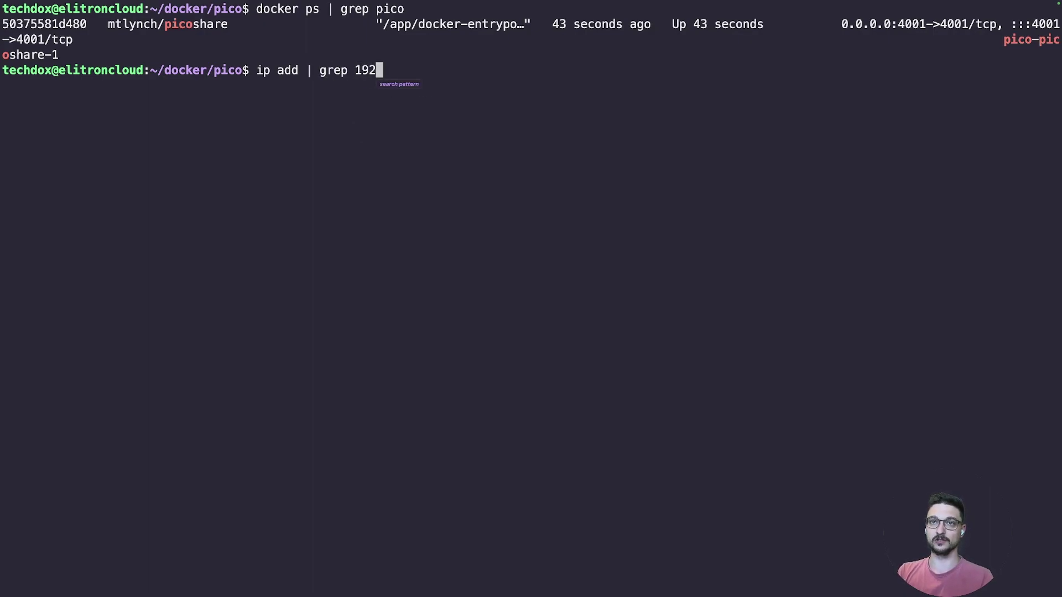
key("Return")
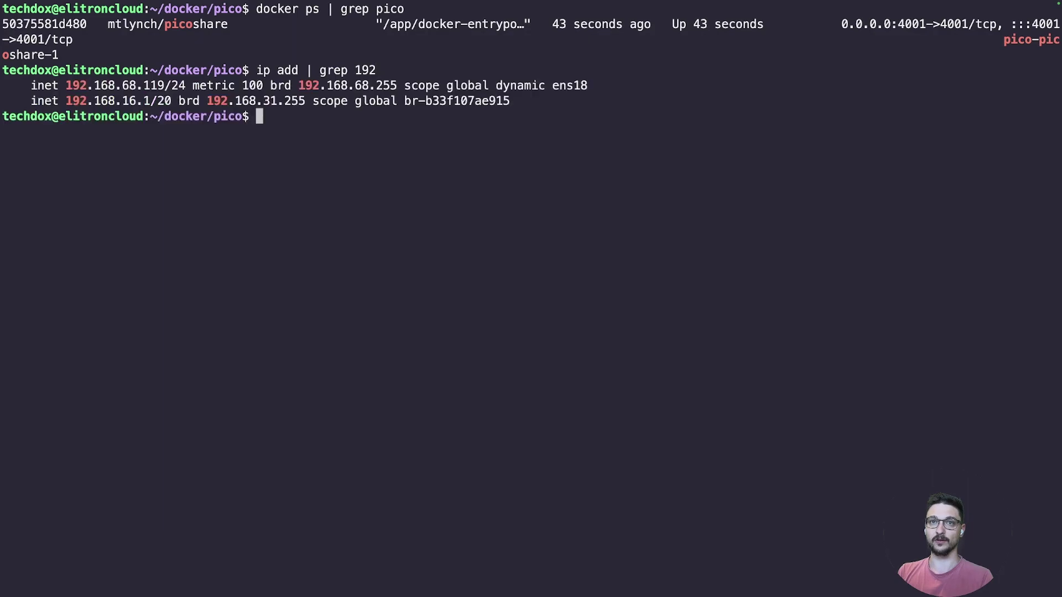
left_click_drag(65, 85, 164, 85)
key("super+c")
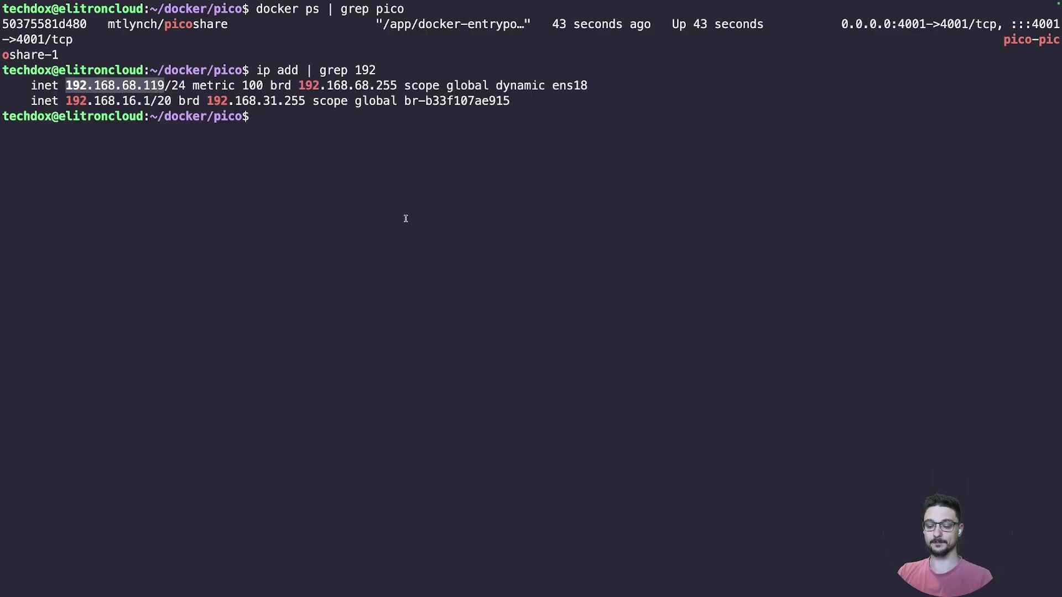
key("ctrl+Right")
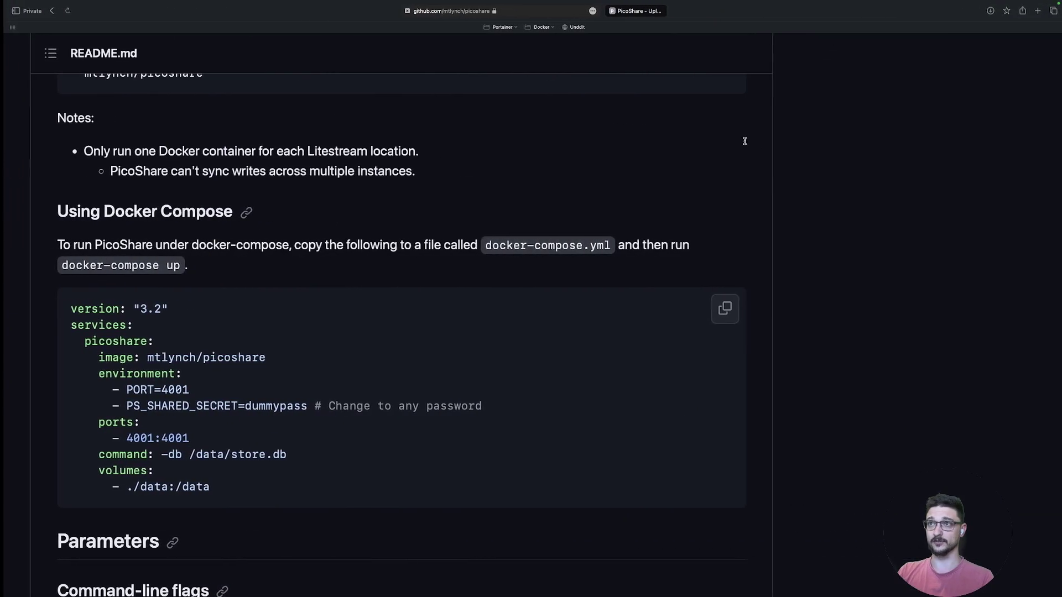
Step: Open PicoShare at 192.168.68.119:4001 in a new browser tab
left_click(1034, 11)
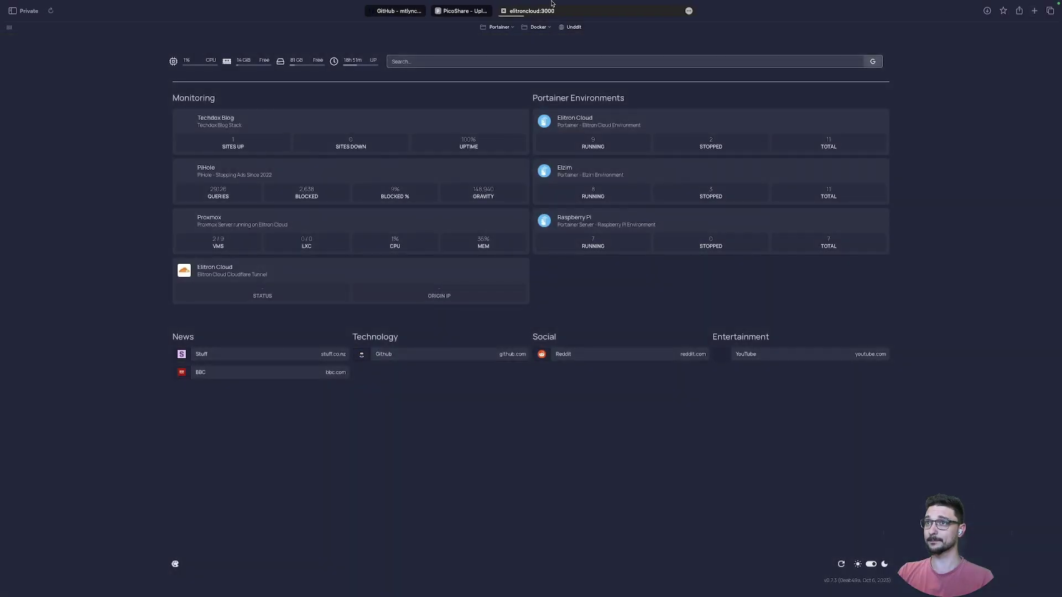
left_click(571, 11)
key("super+v")
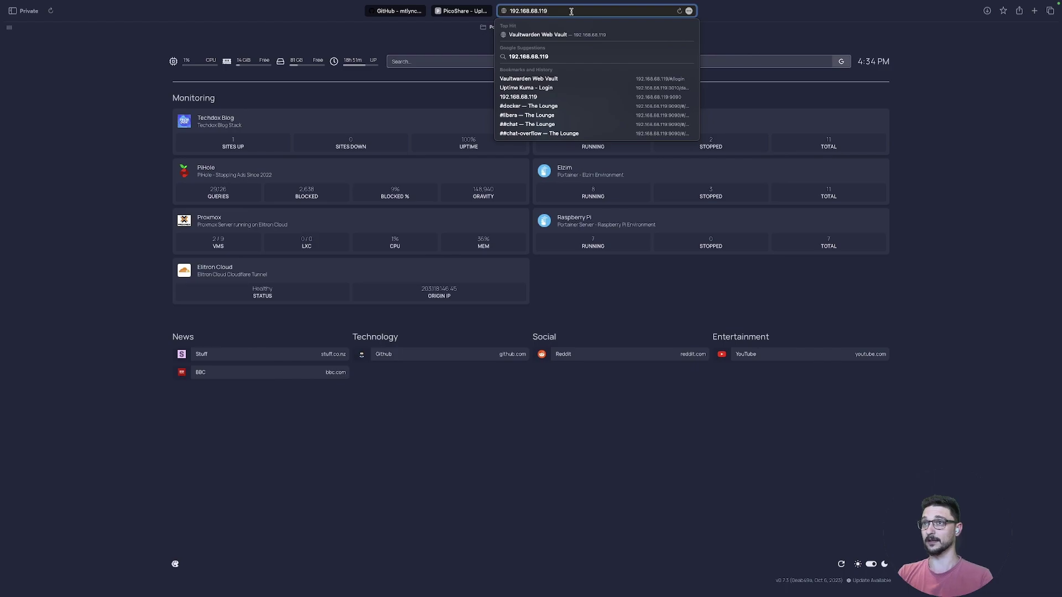
type(":4001")
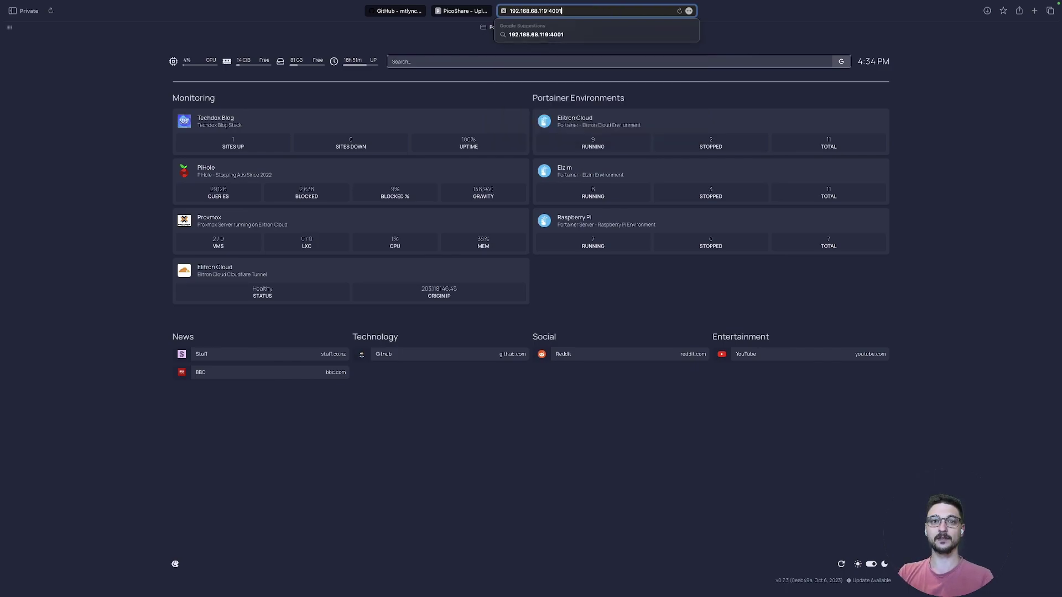
key("Return")
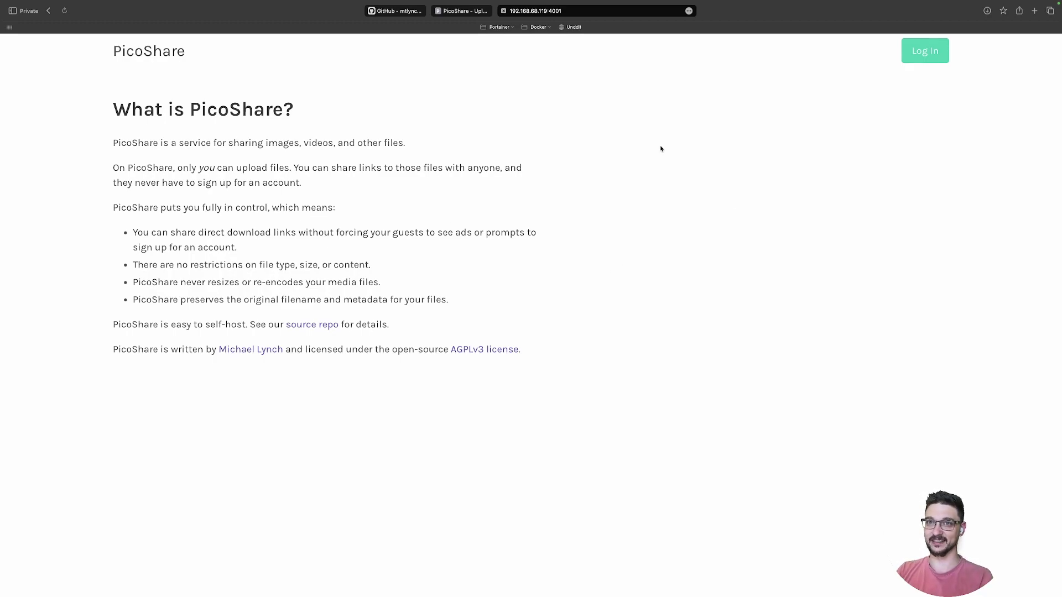
Step: Log in to PicoShare with the passphrase
left_click(925, 51)
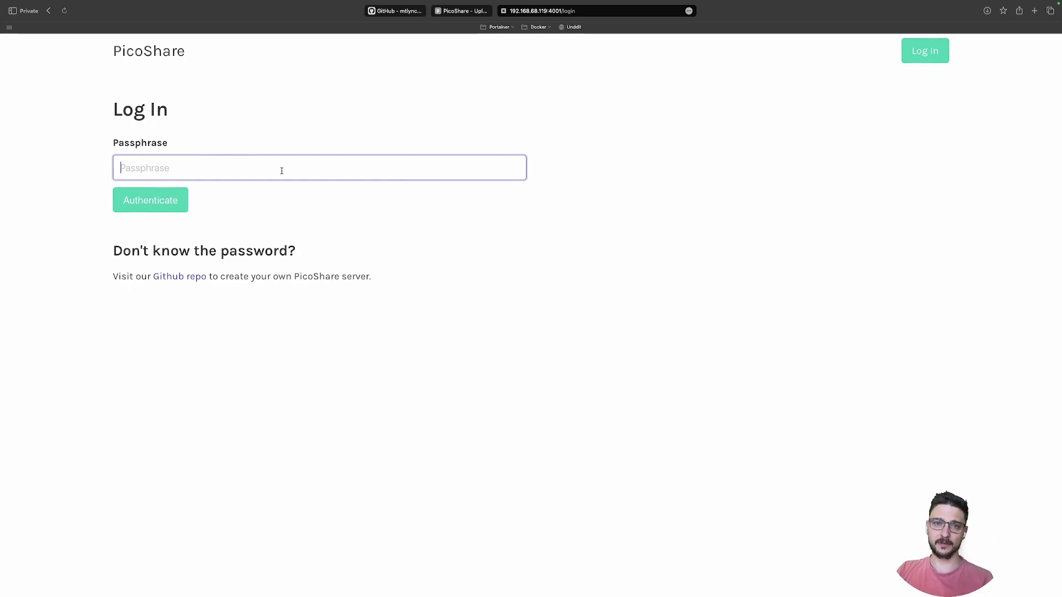
type("•••••••••")
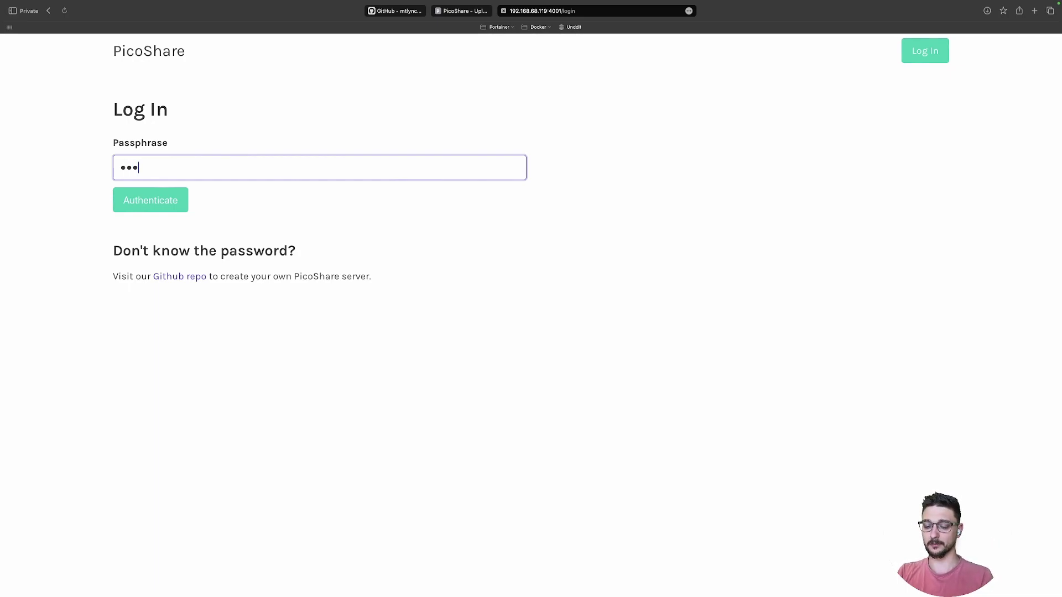
type("••")
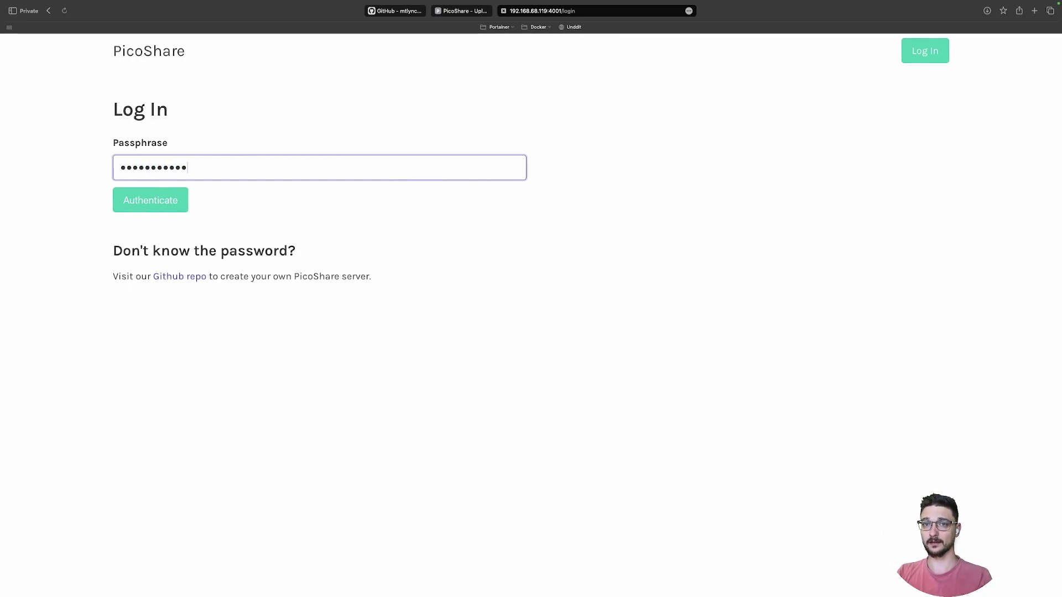
key("Return")
left_click(367, 196)
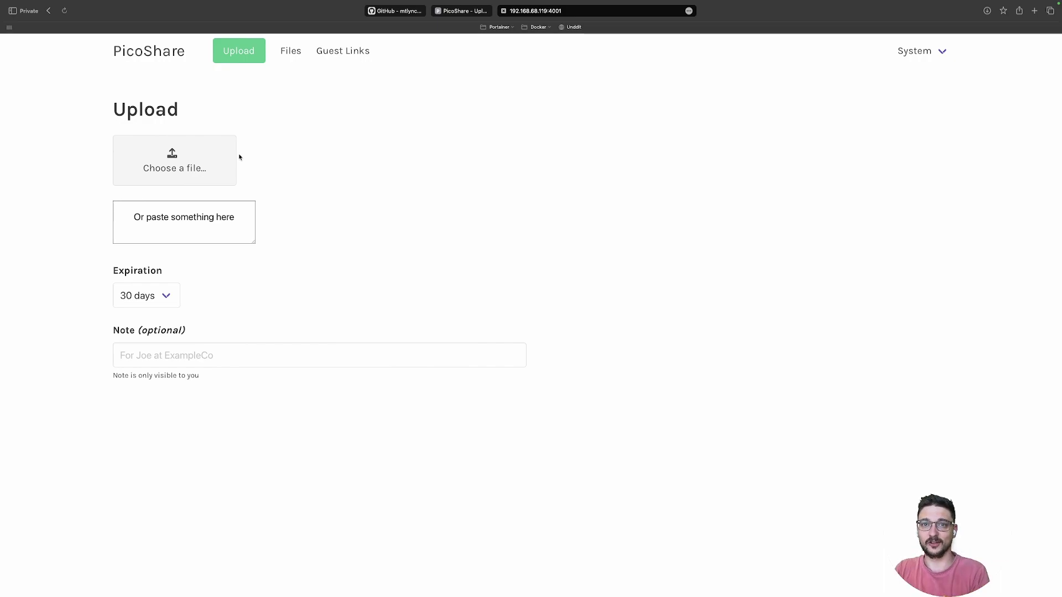
Step: Upload the image 0dq28DF.png to PicoShare
left_click(192, 169)
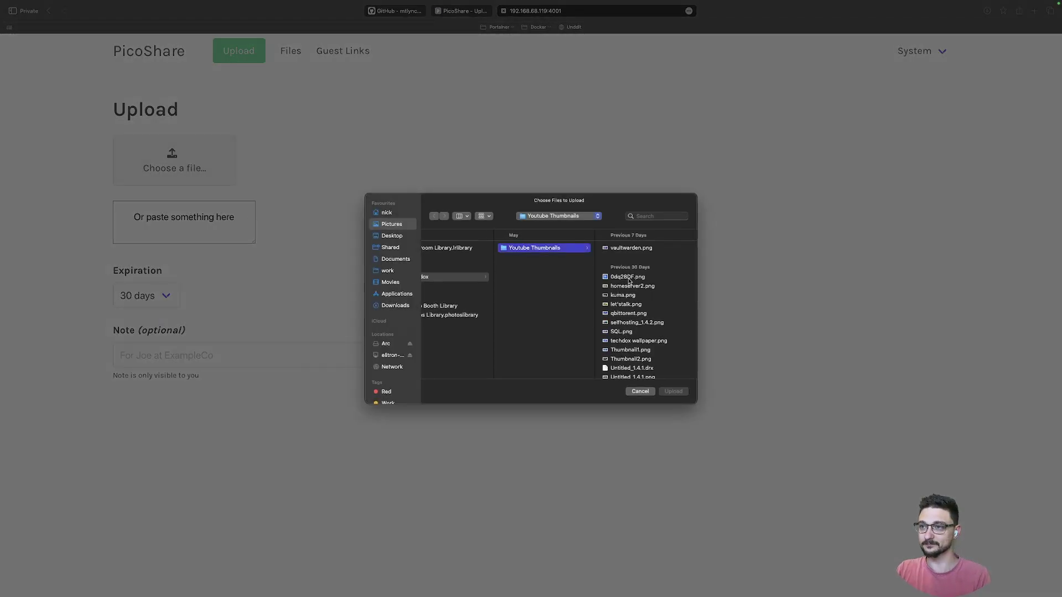
left_click(627, 272)
left_click(673, 391)
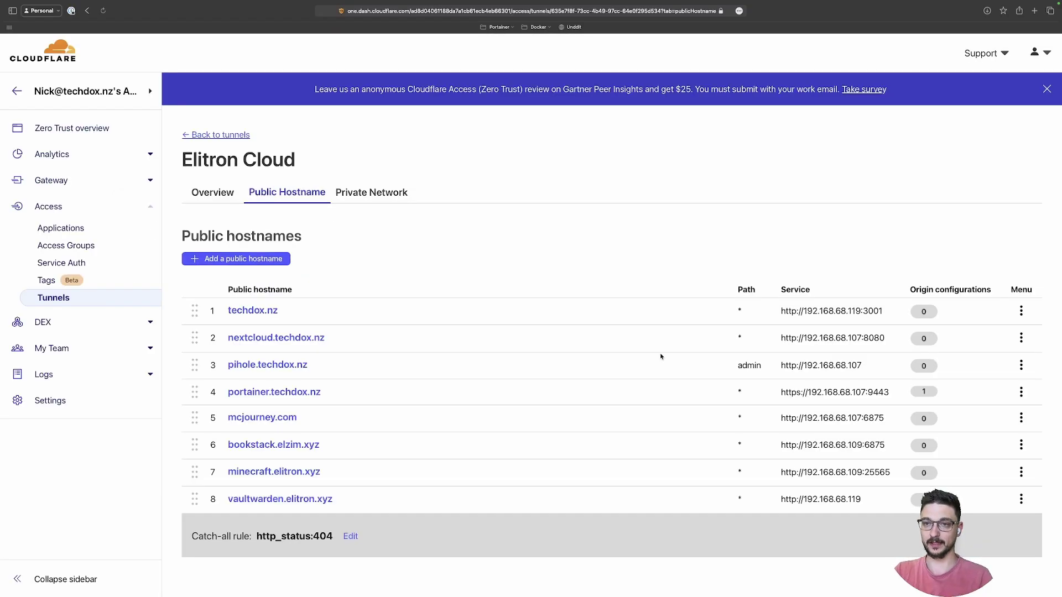
key("super+plus")
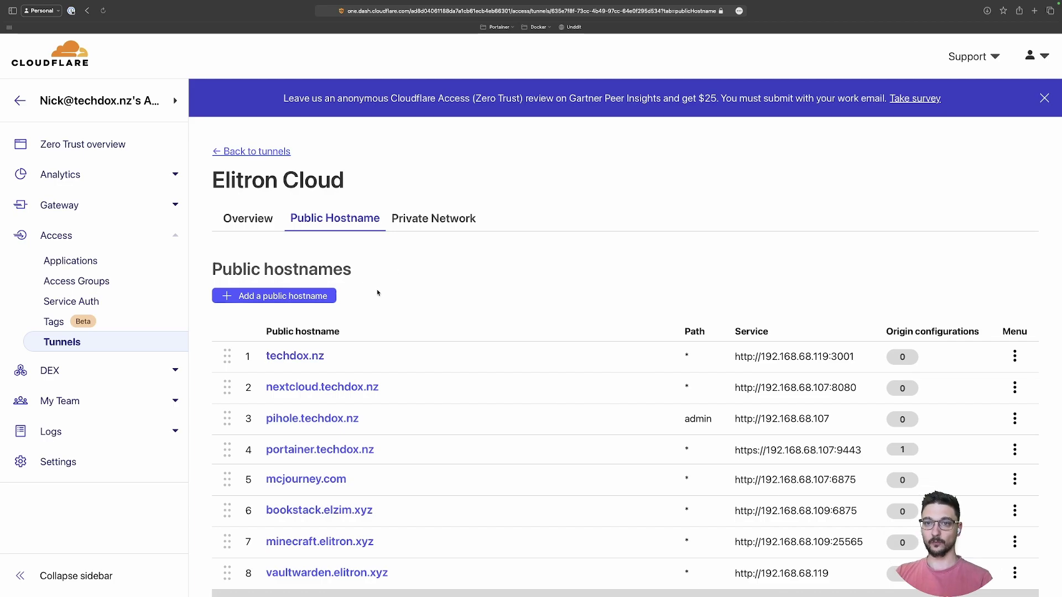
Step: Start a new public hostname with subdomain picoshare on the elitron.xyz domain
left_click(326, 297)
left_click(332, 302)
type("picoshare")
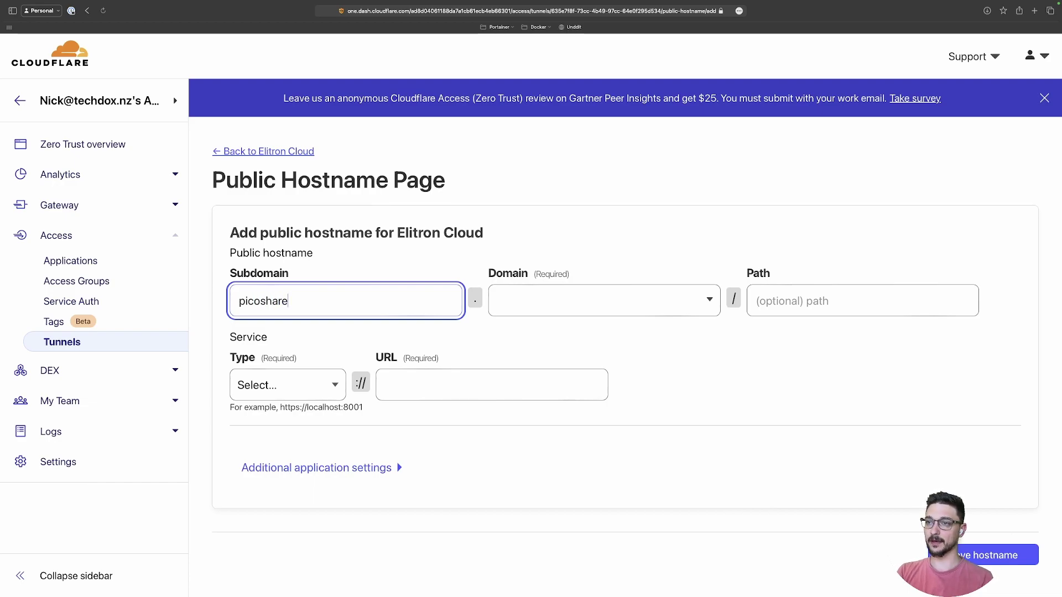
key("Tab")
left_click(541, 296)
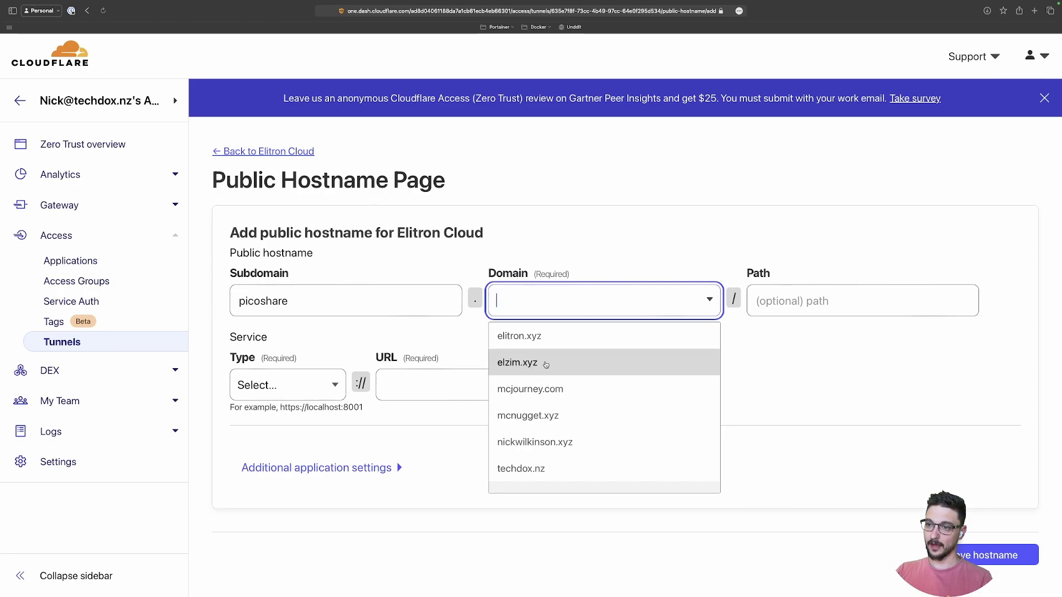
left_click(556, 474)
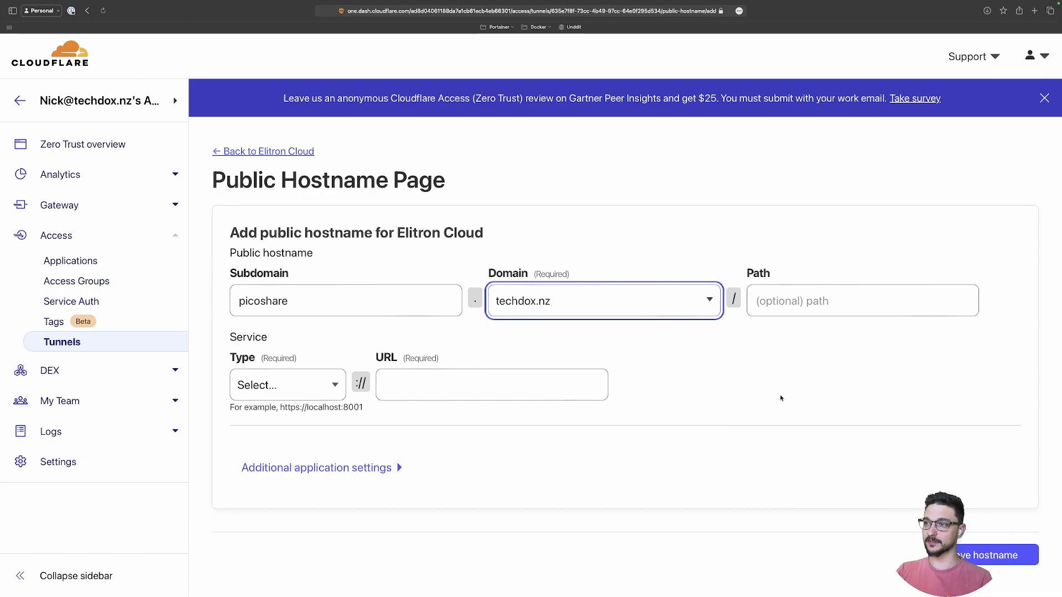
left_click(574, 308)
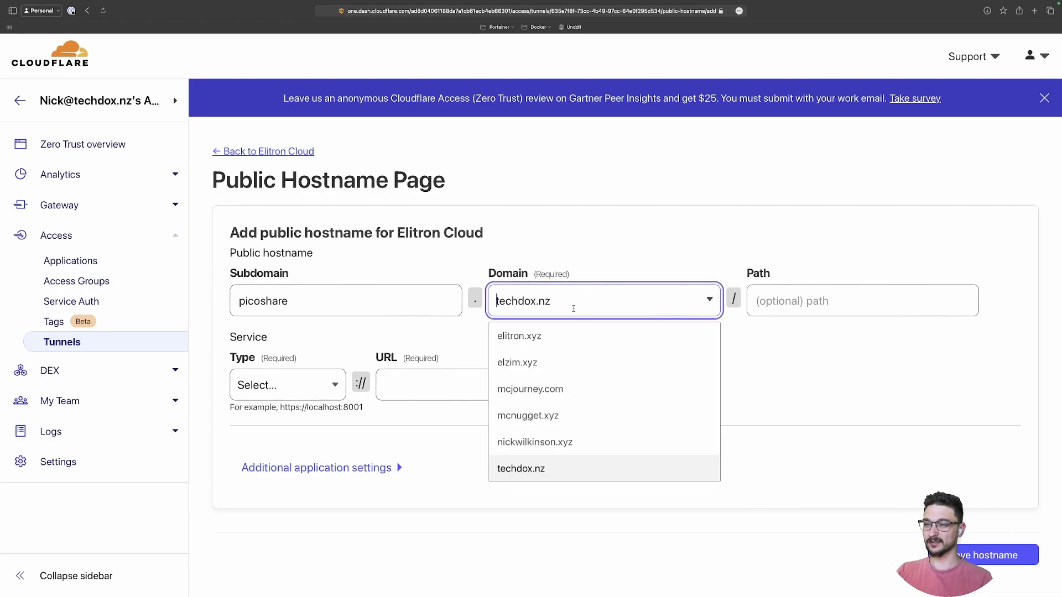
left_click(563, 343)
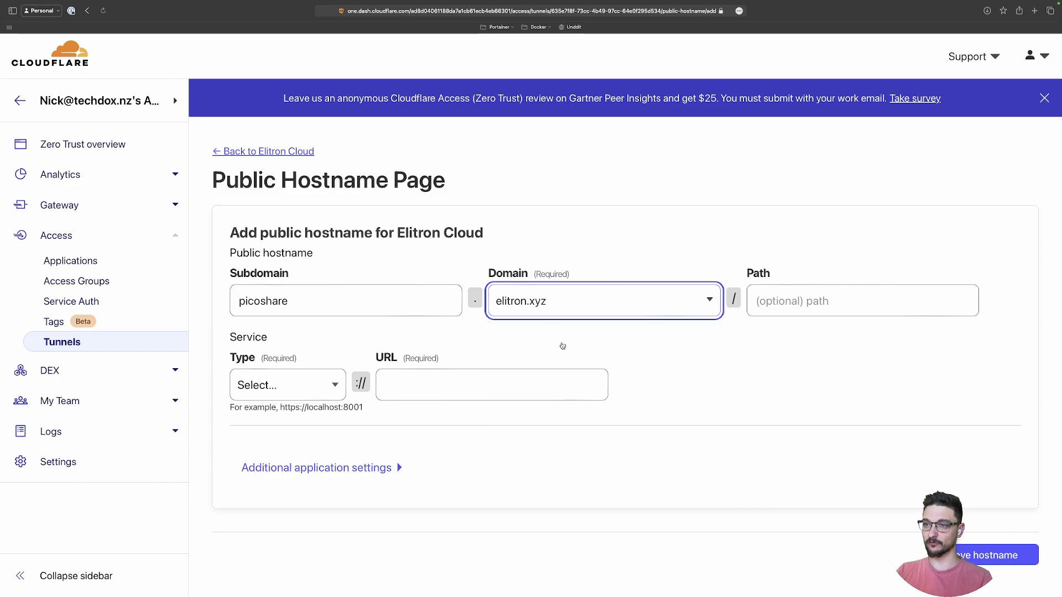
Step: Point the hostname to HTTP service 192.168.68.119:4001 and save it
left_click(276, 391)
left_click(273, 443)
left_click(273, 384)
left_click(273, 419)
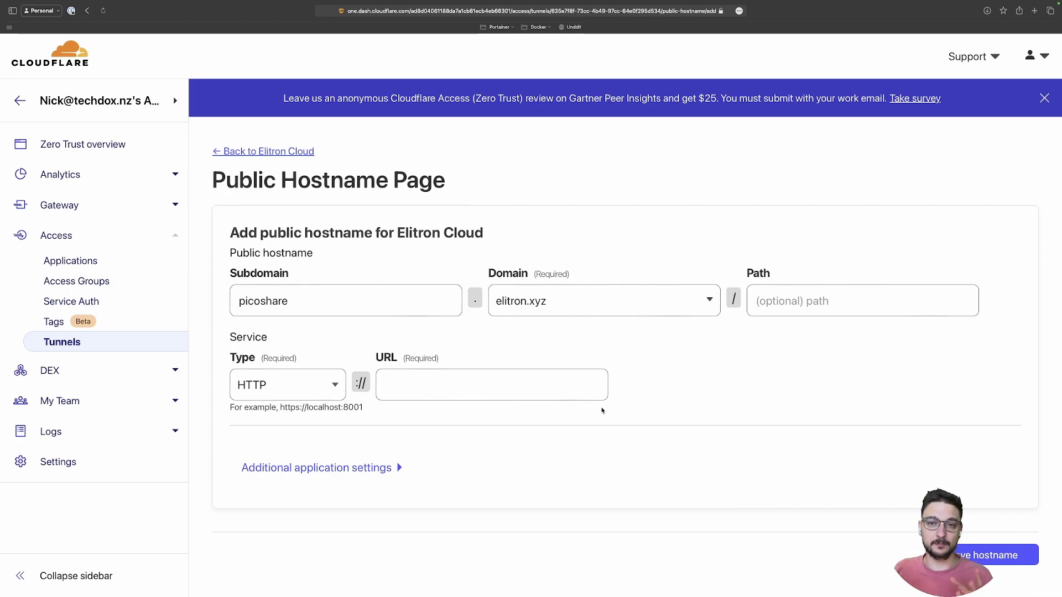
left_click(526, 393)
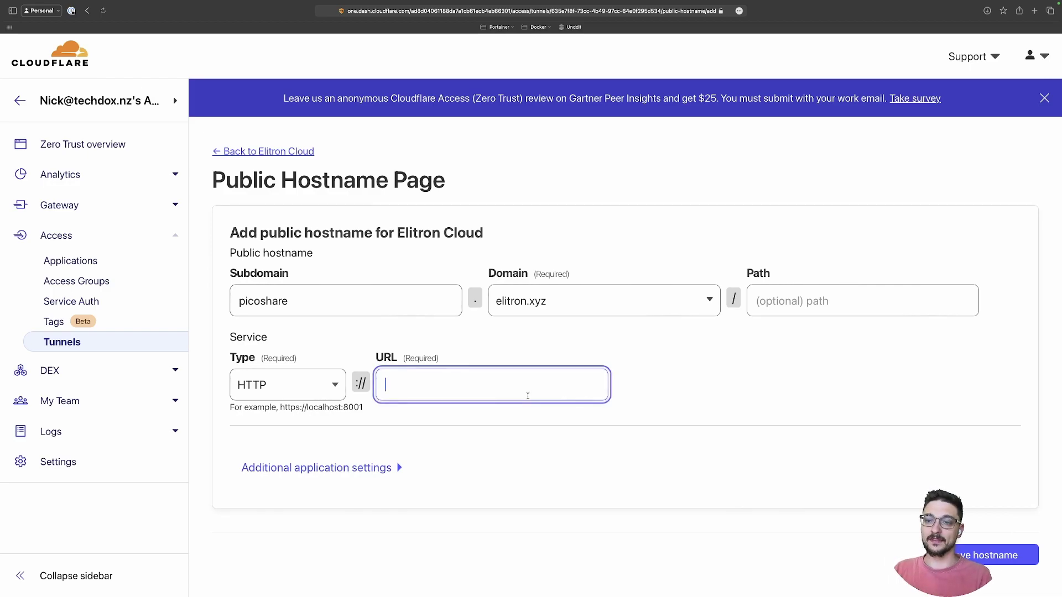
type("192.168.68.")
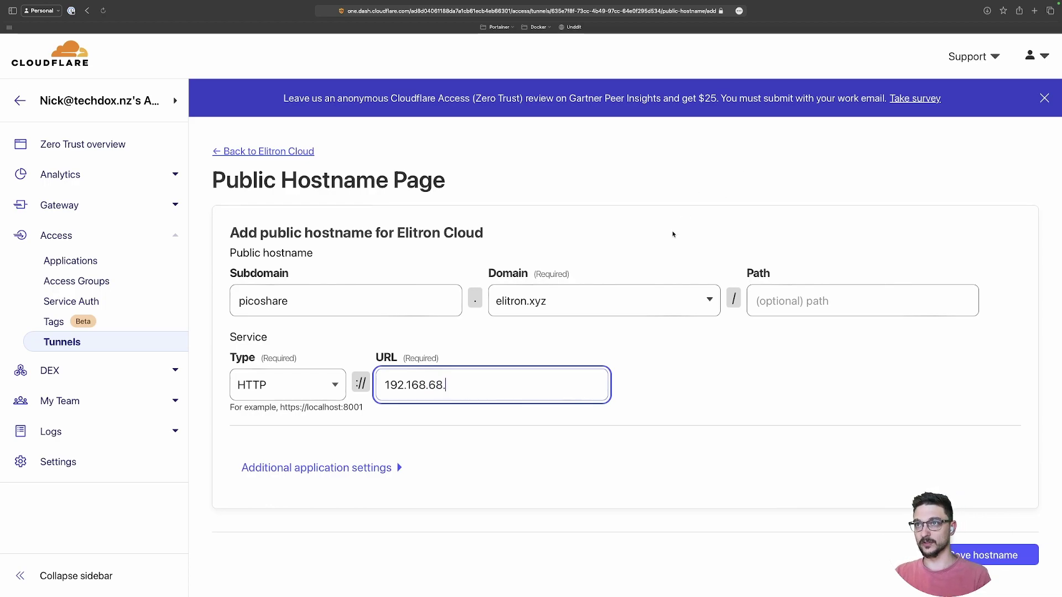
key("ctrl+Right")
key("ctrl+Right")
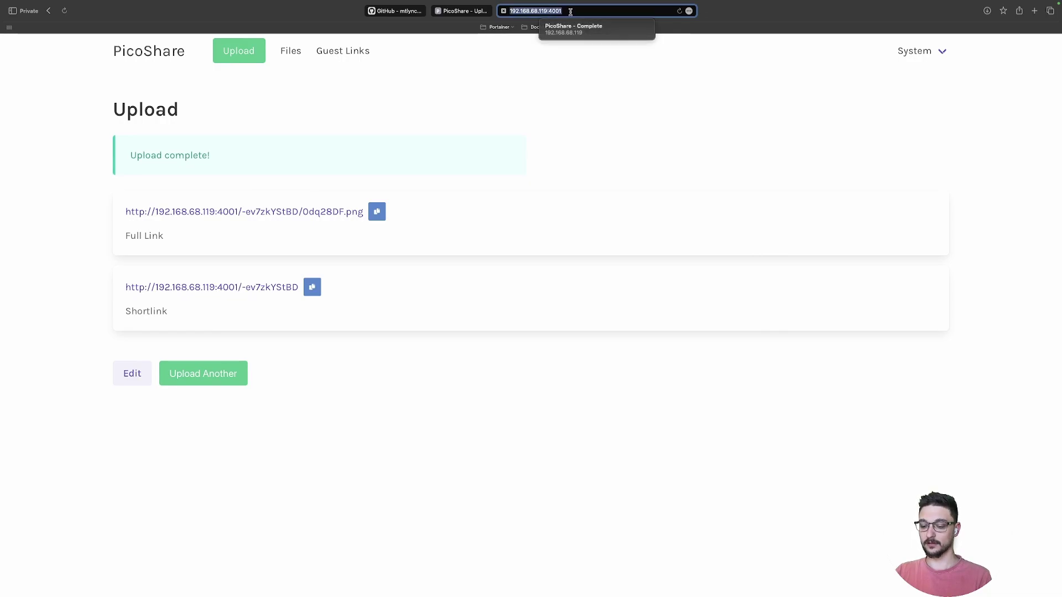
key("ctrl+Left")
key("ctrl+Left")
triple_click(414, 385)
type("http://192.168.68.119:4001")
left_click_drag(416, 385, 245, 388)
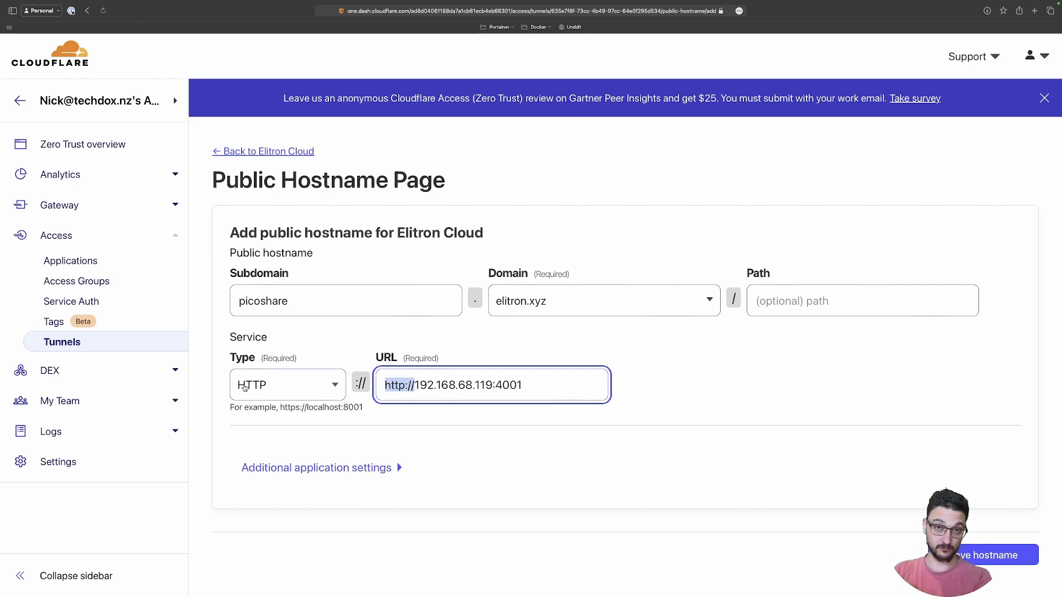
key("BackSpace")
left_click(695, 437)
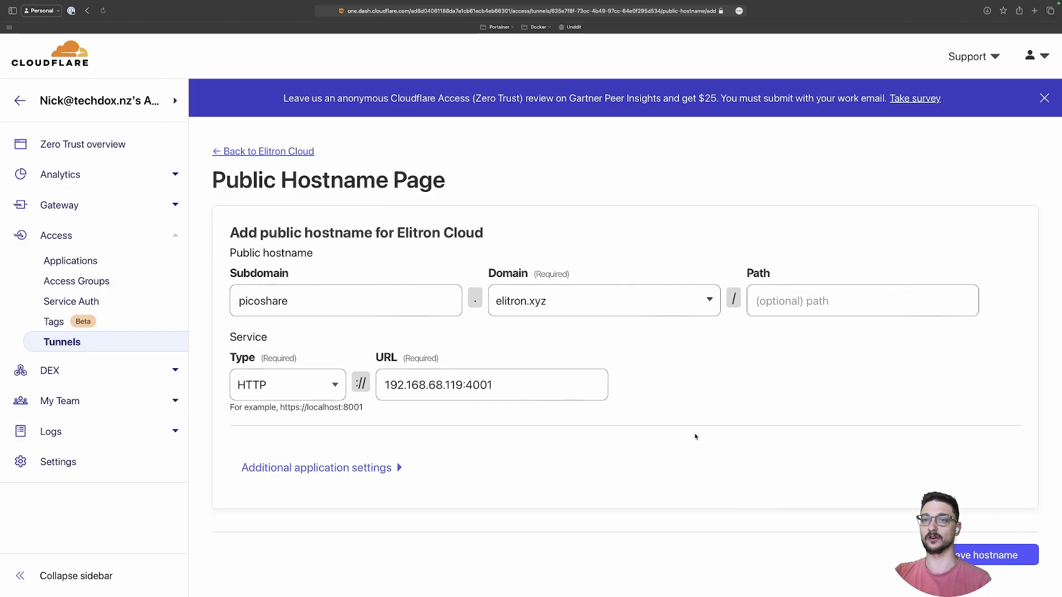
key("Return")
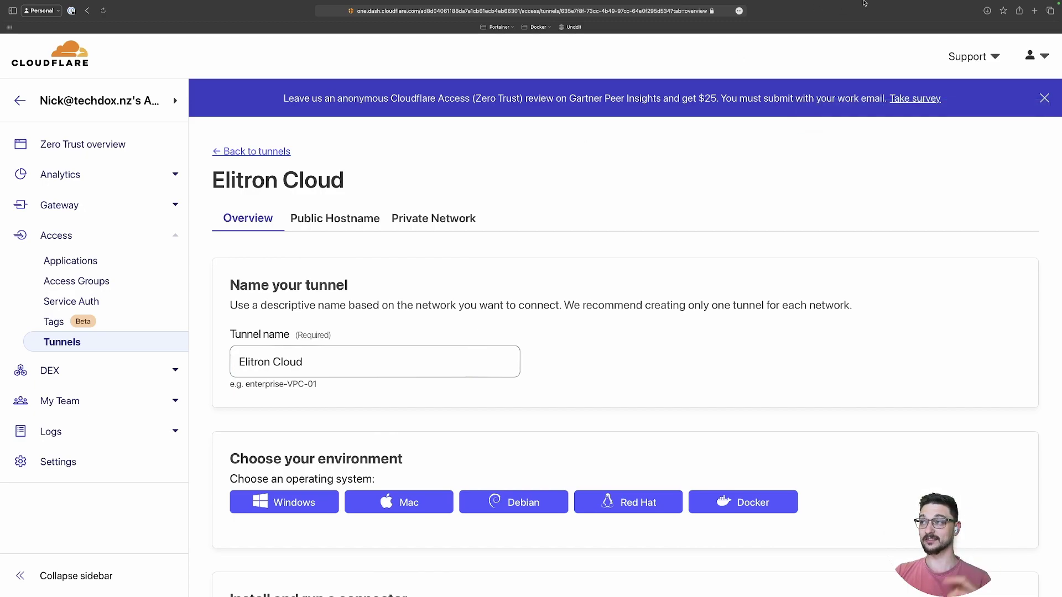
Step: Load picoshare.elitron.xyz in a new tab and zoom the page in
left_click(1036, 23)
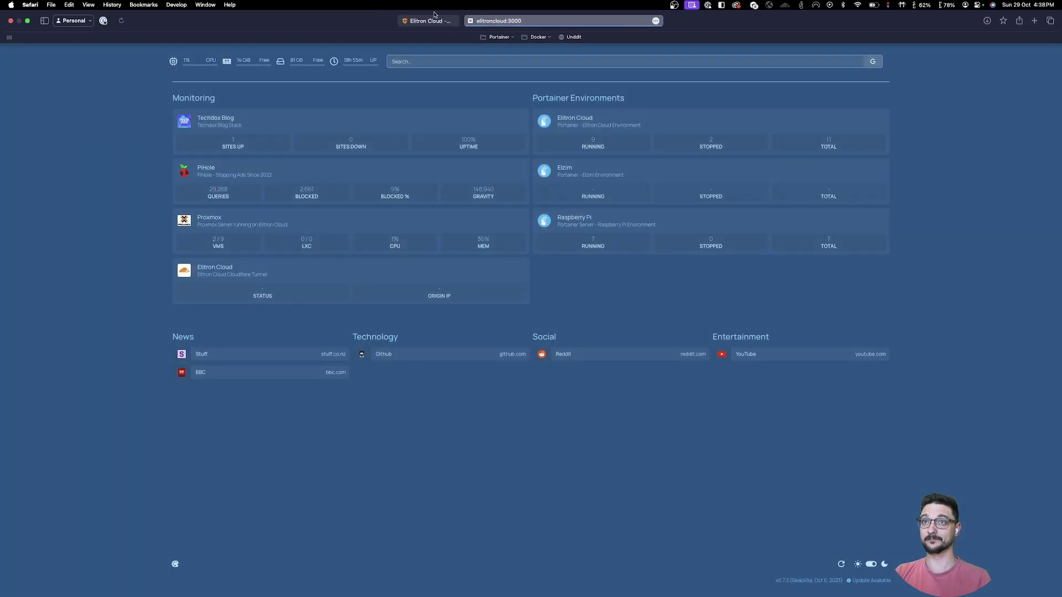
left_click(525, 20)
type("picoshare")
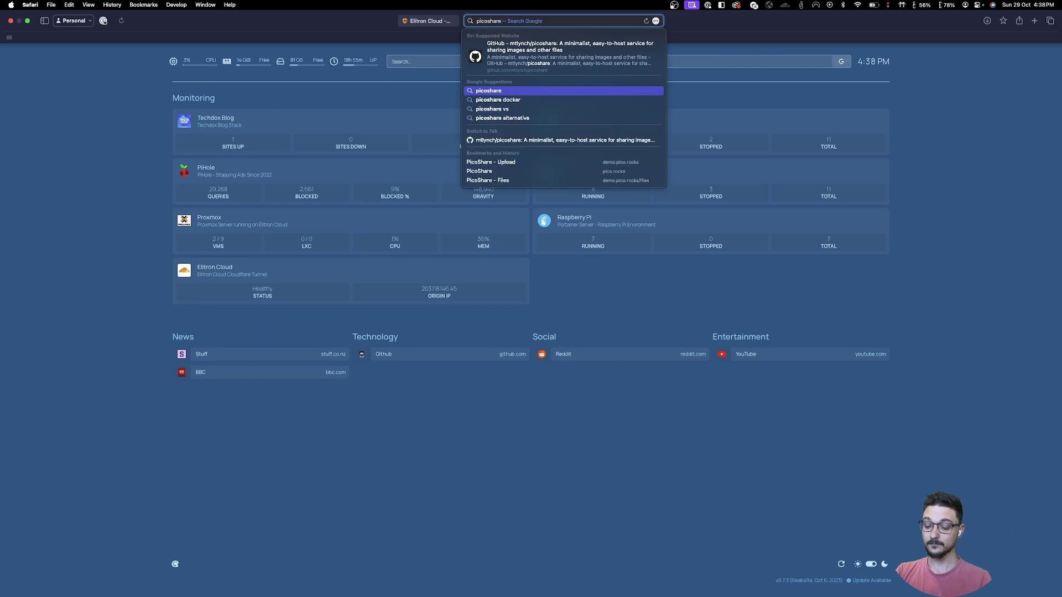
type(".el")
type("itron.xyz")
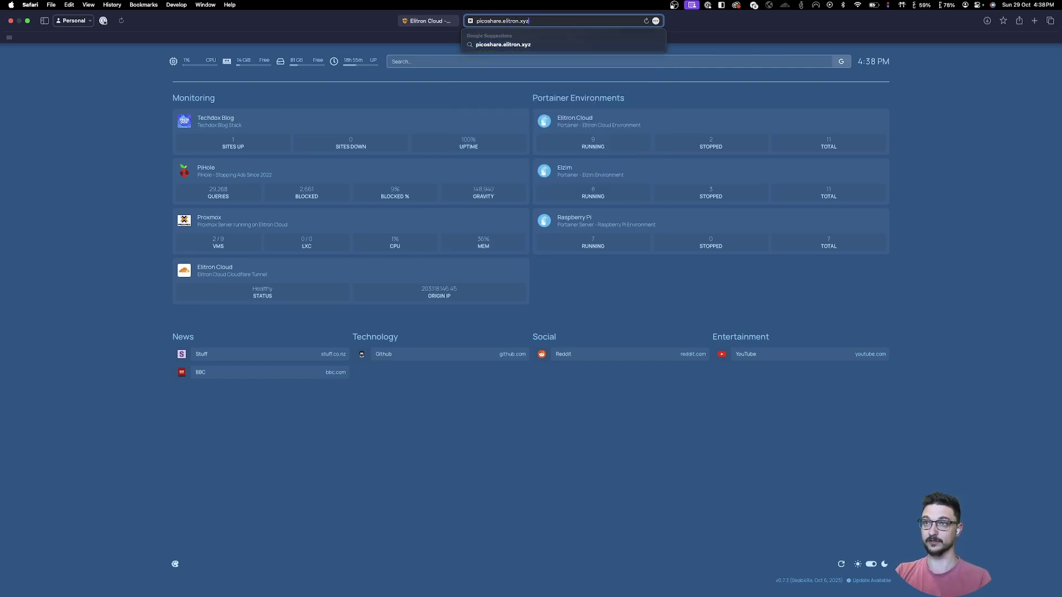
key("Return")
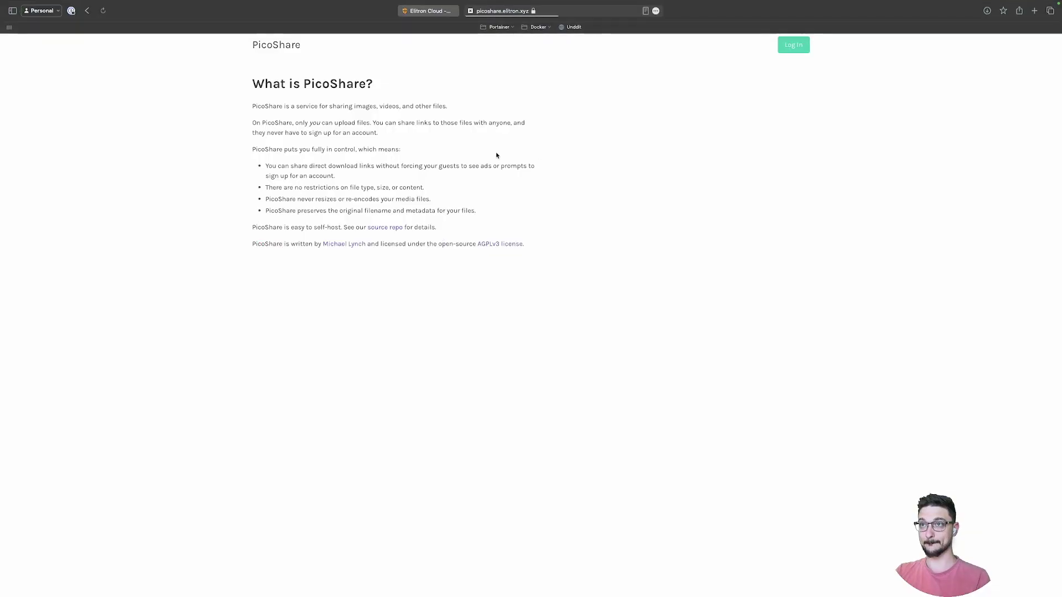
key("super+plus")
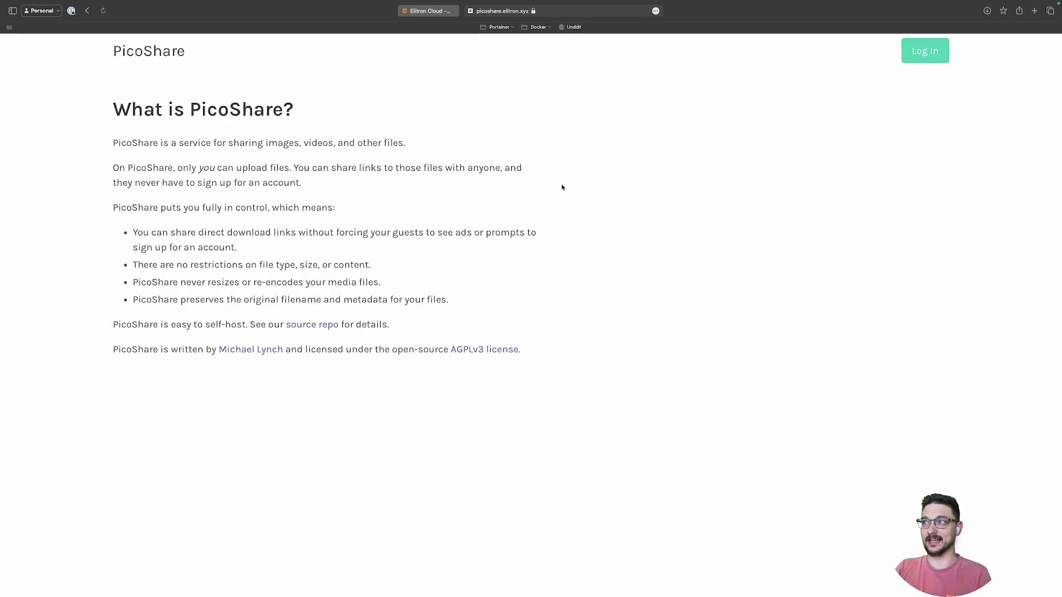
Step: Log in to the public PicoShare site with the passphrase
left_click(940, 54)
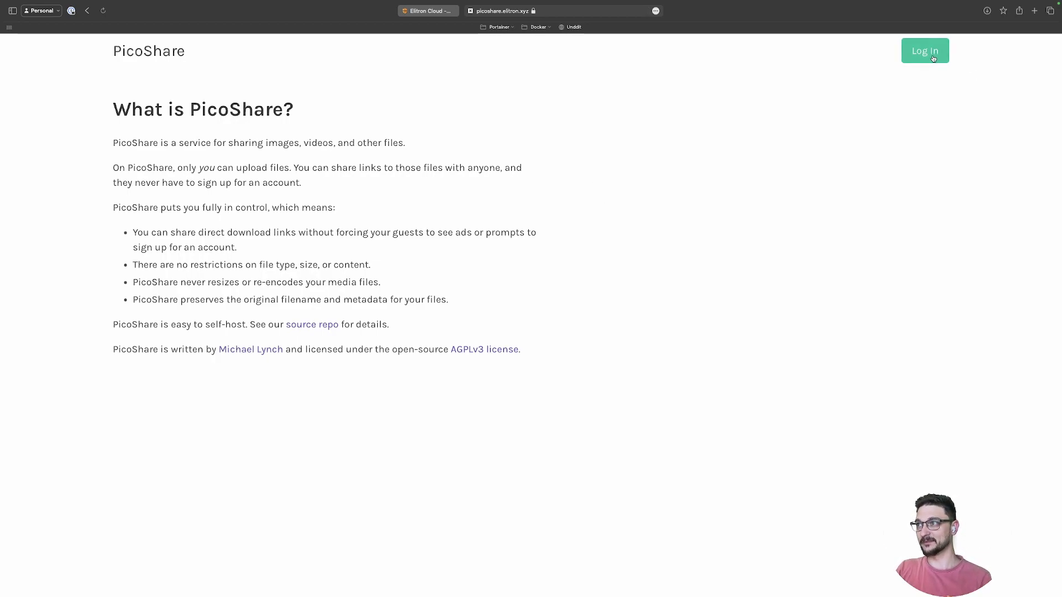
type("•••••••••••")
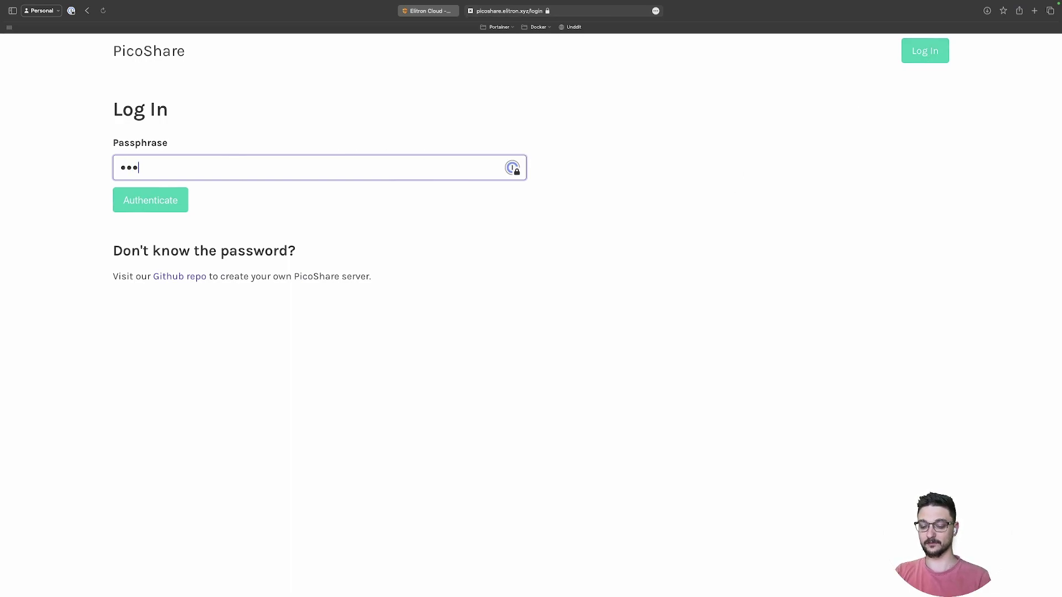
key("Return")
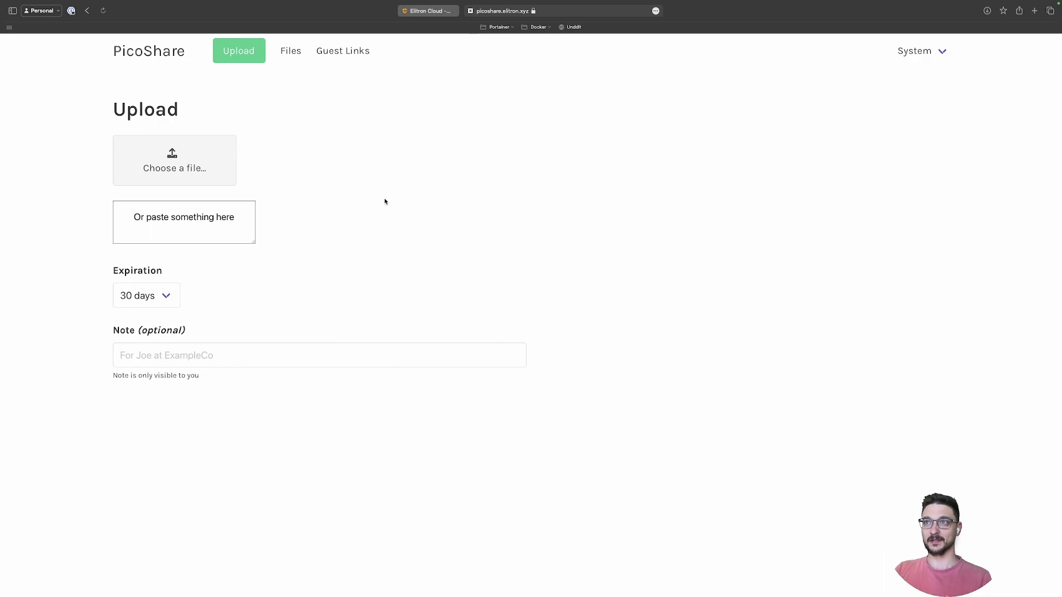
left_click(499, 12)
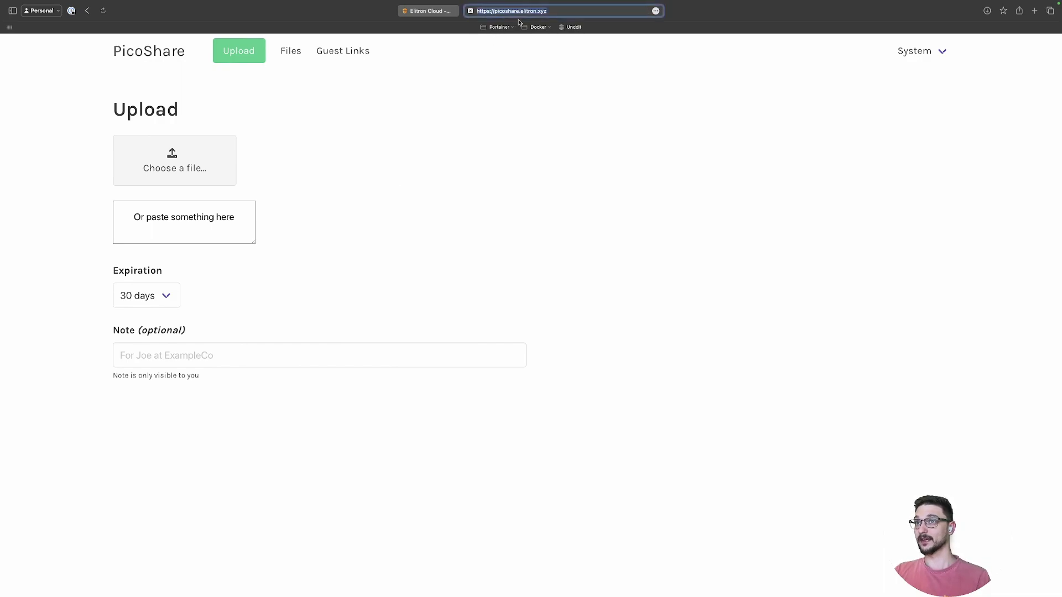
left_click(349, 183)
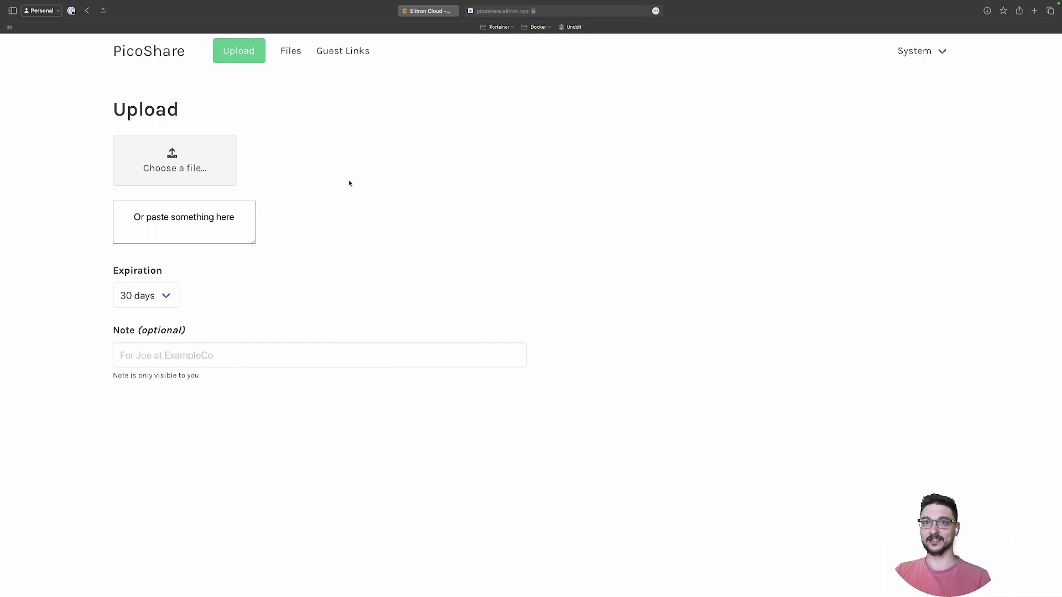
Step: Upload 0dq28DF.png and copy its full share link
left_click(193, 175)
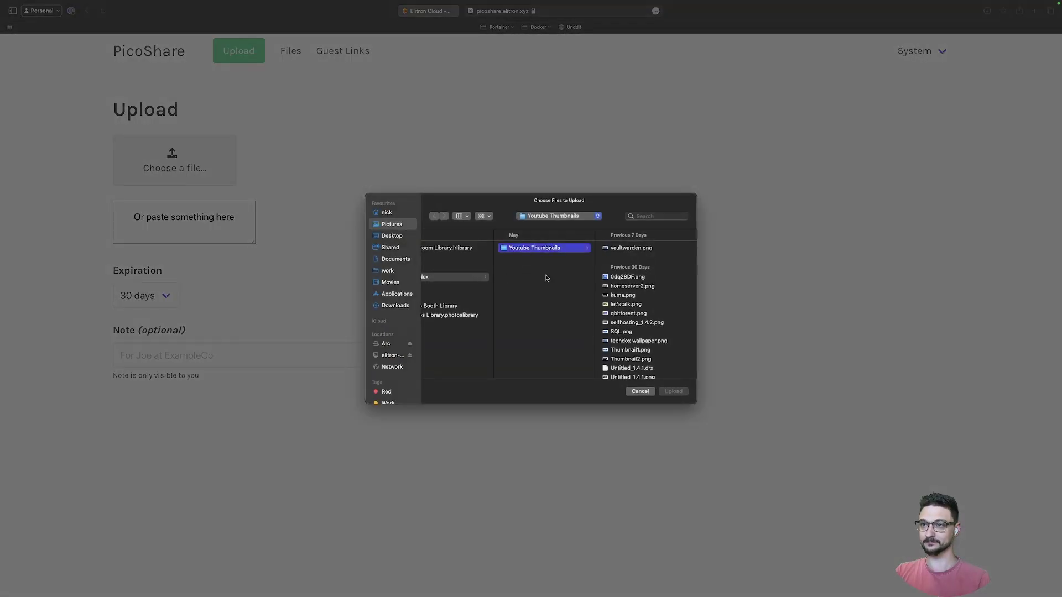
left_click(627, 278)
left_click(675, 391)
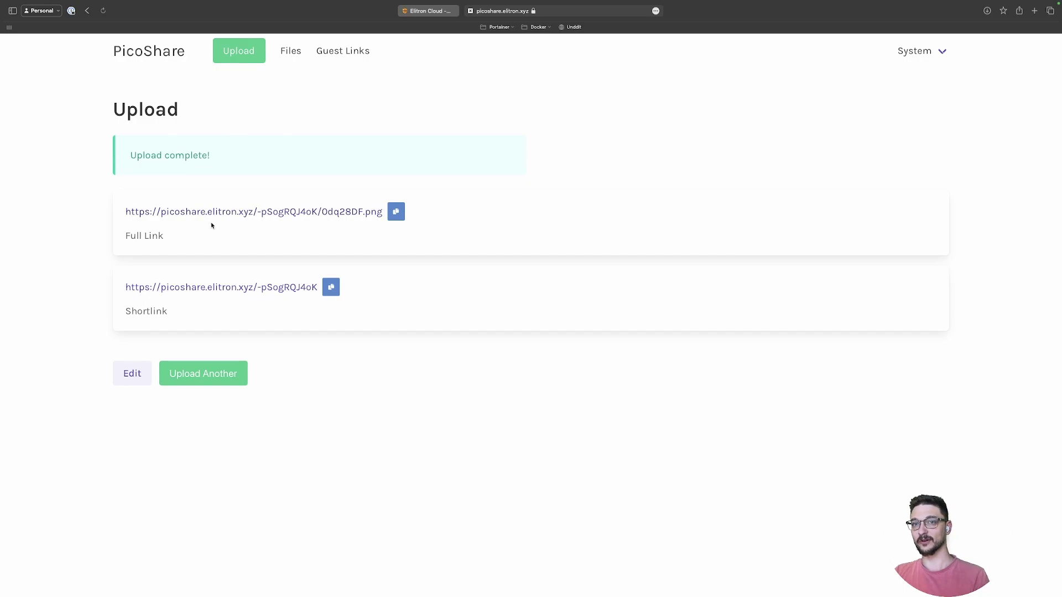
left_click(396, 212)
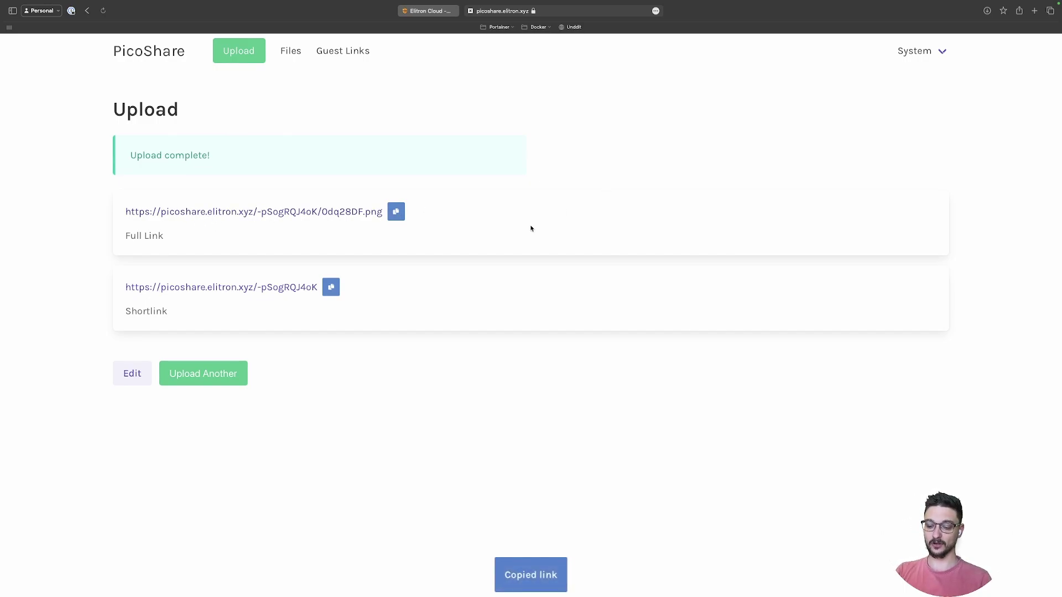
key("super+grave")
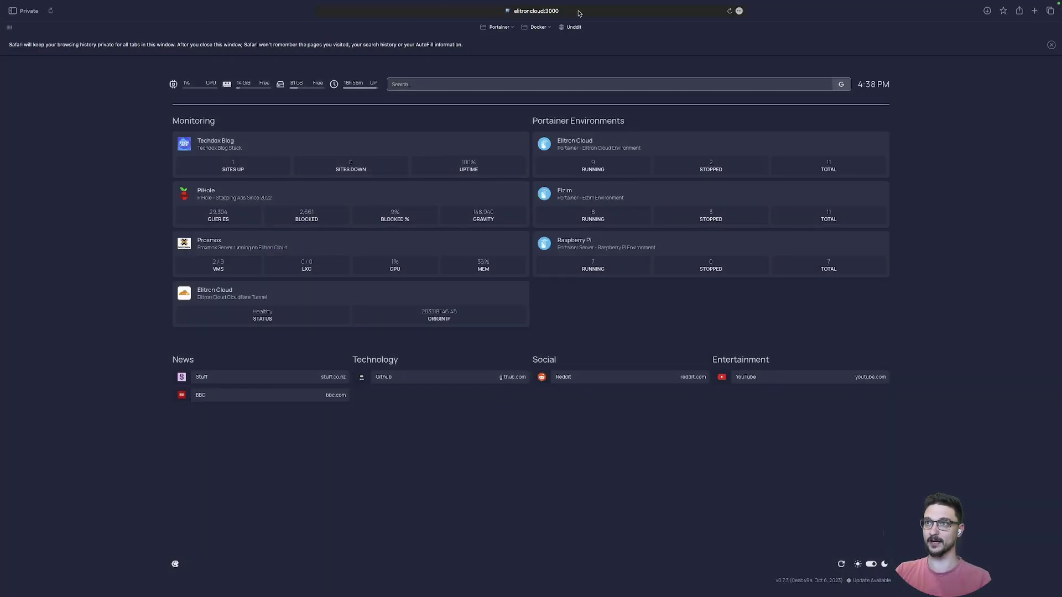
Step: Open the copied full link in the private window to view the TECH DOX image
left_click(579, 11)
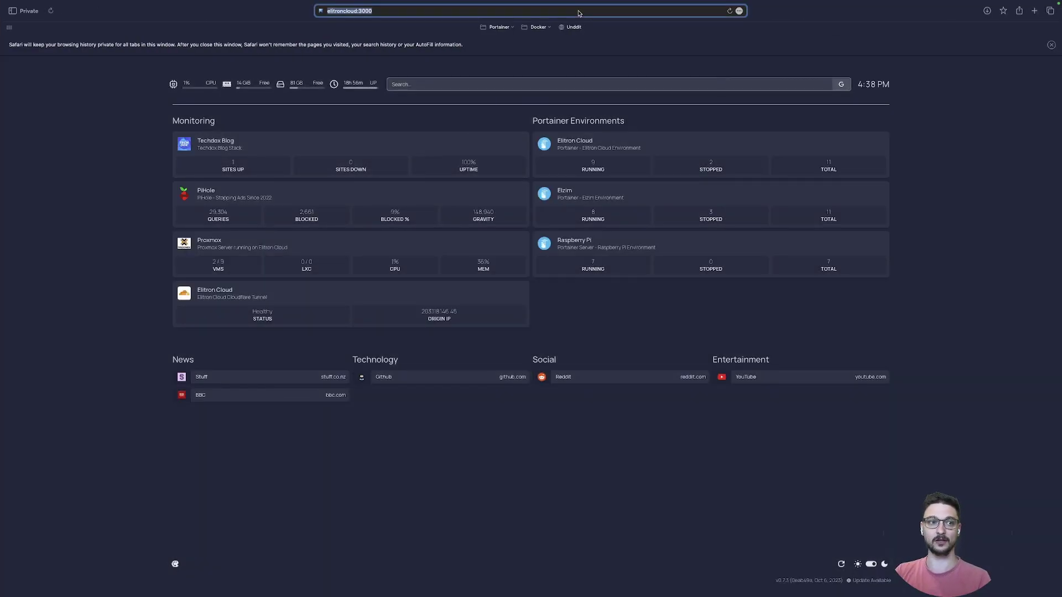
key("super+v")
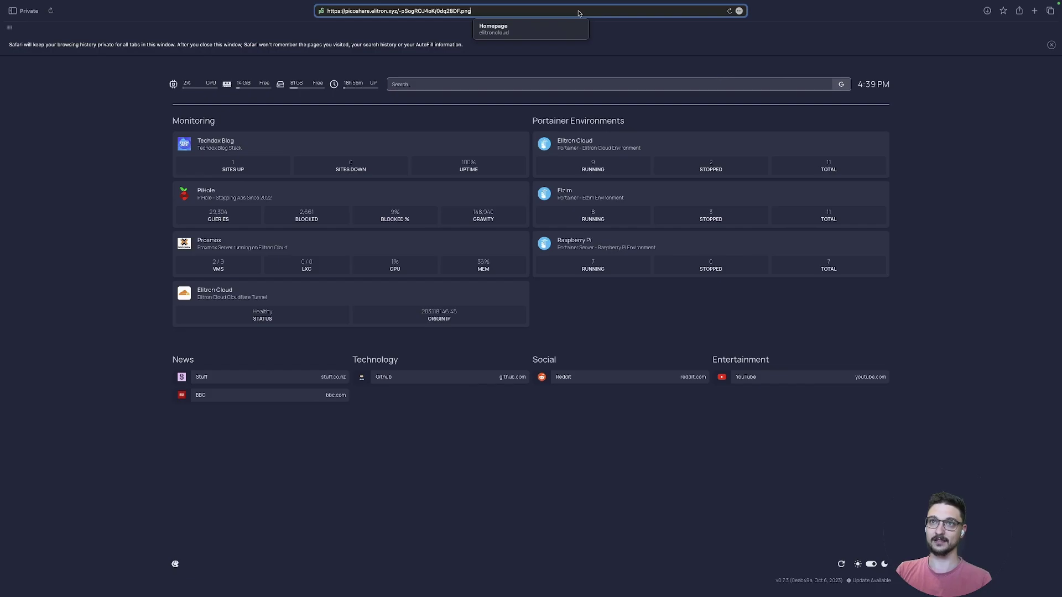
key("Return")
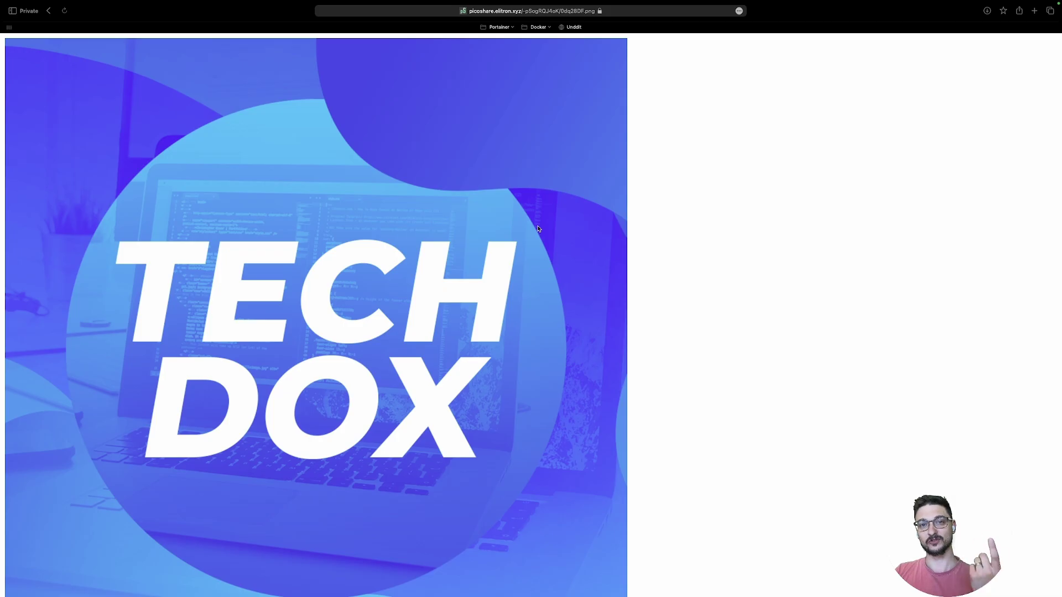
key("super+Tab")
Step: Download 0dq28DF.png with wget from the copied link, then run ls to confirm it
type("wget")
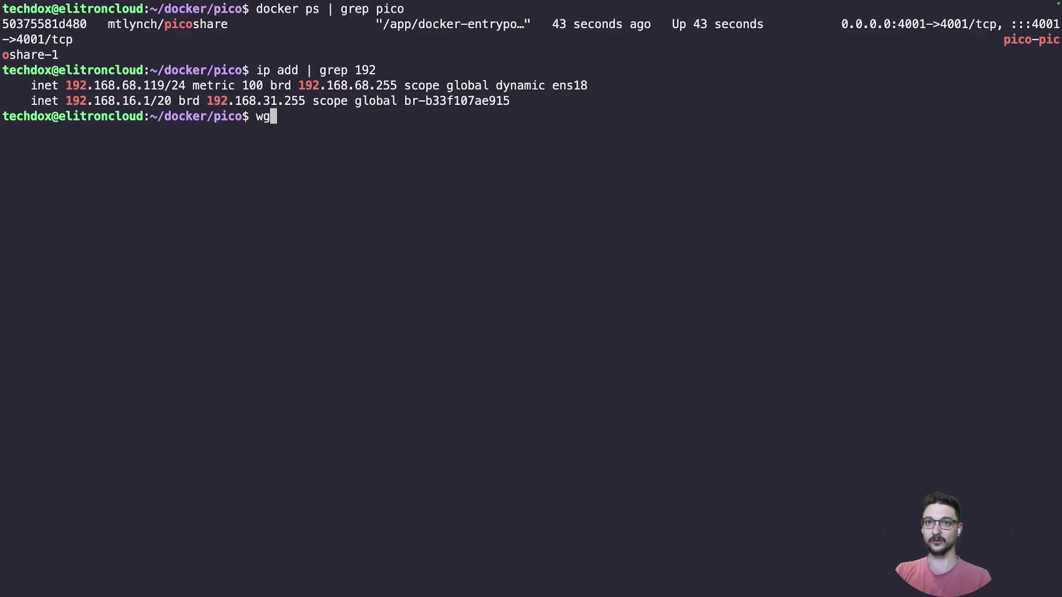
key("super+v")
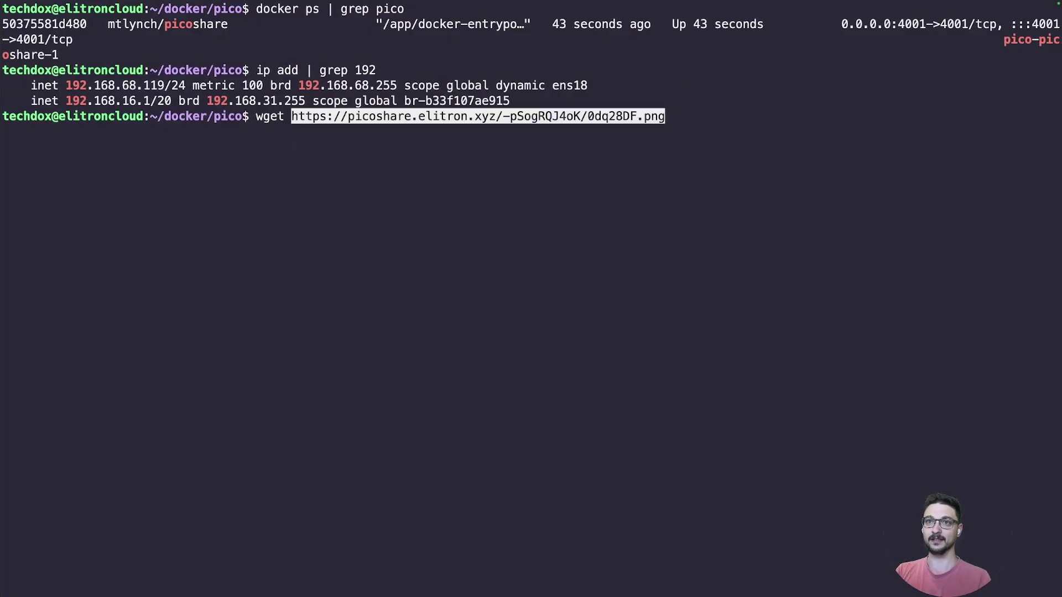
key("Return")
type("ls")
key("Return")
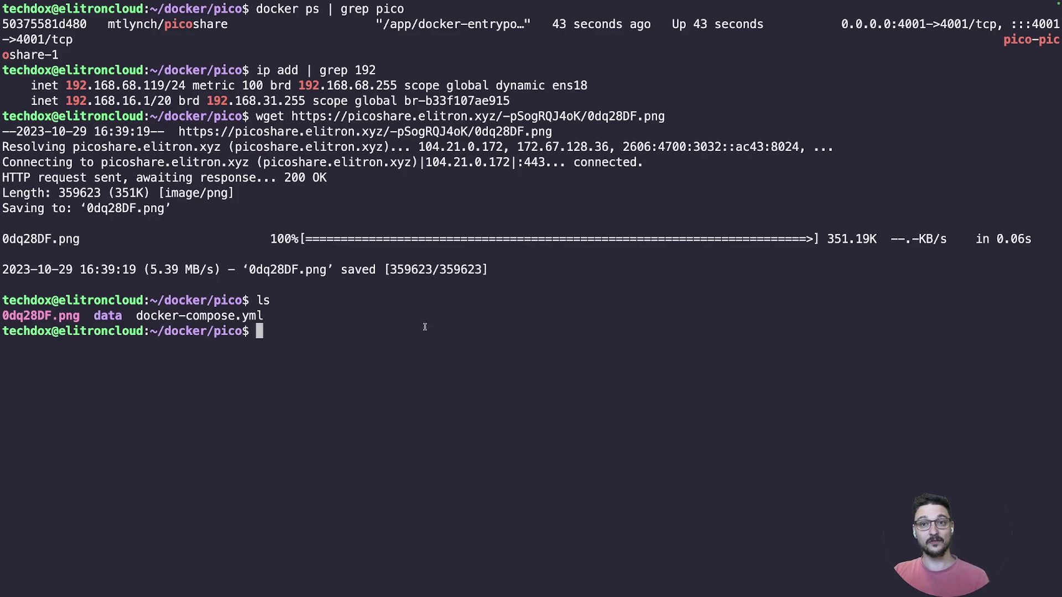
key("ctrl+Right")
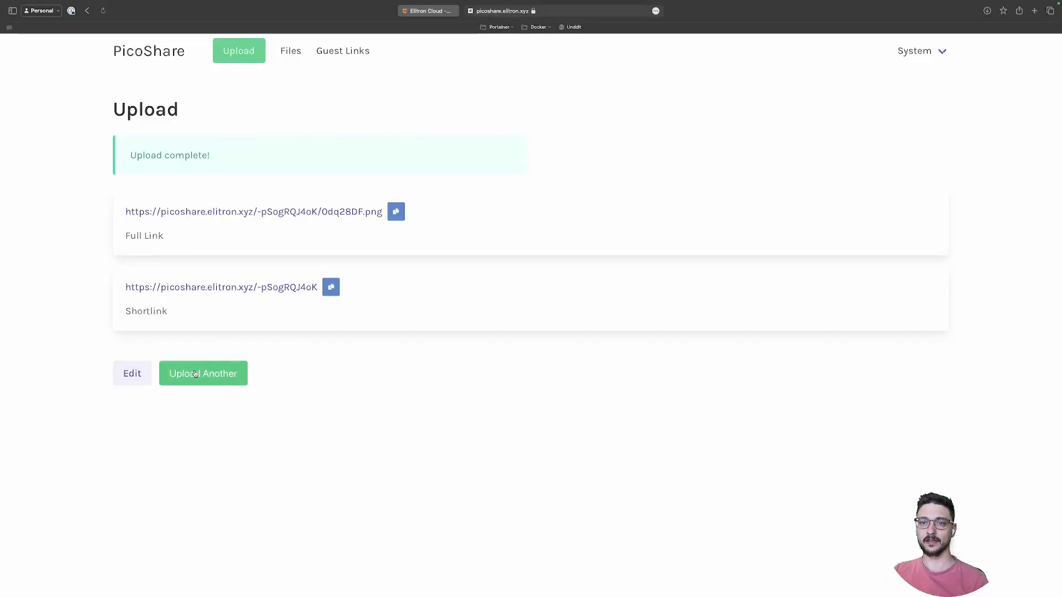
left_click(210, 373)
left_click(175, 160)
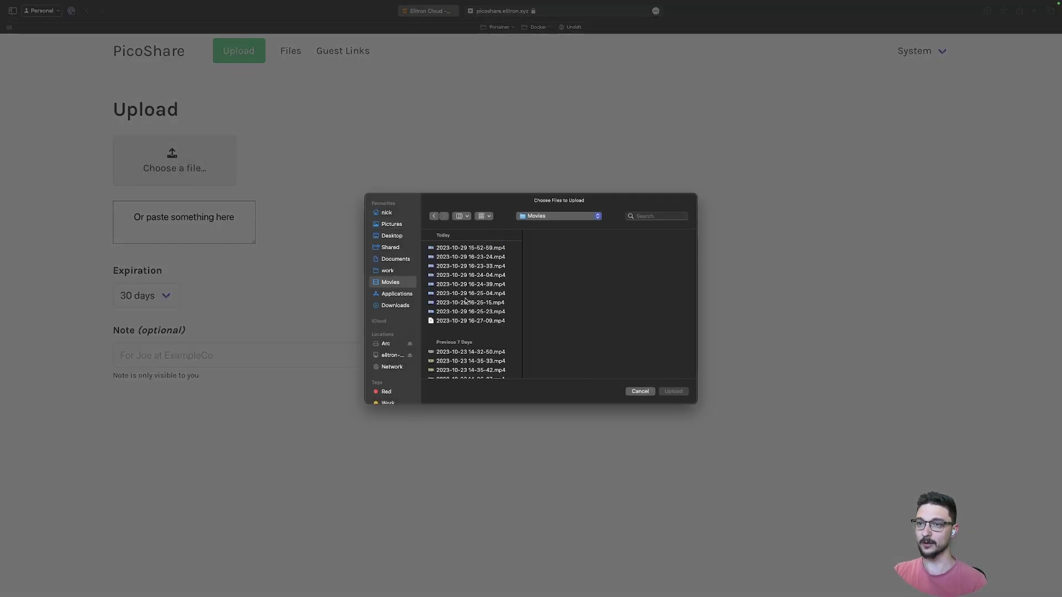
left_click(456, 303)
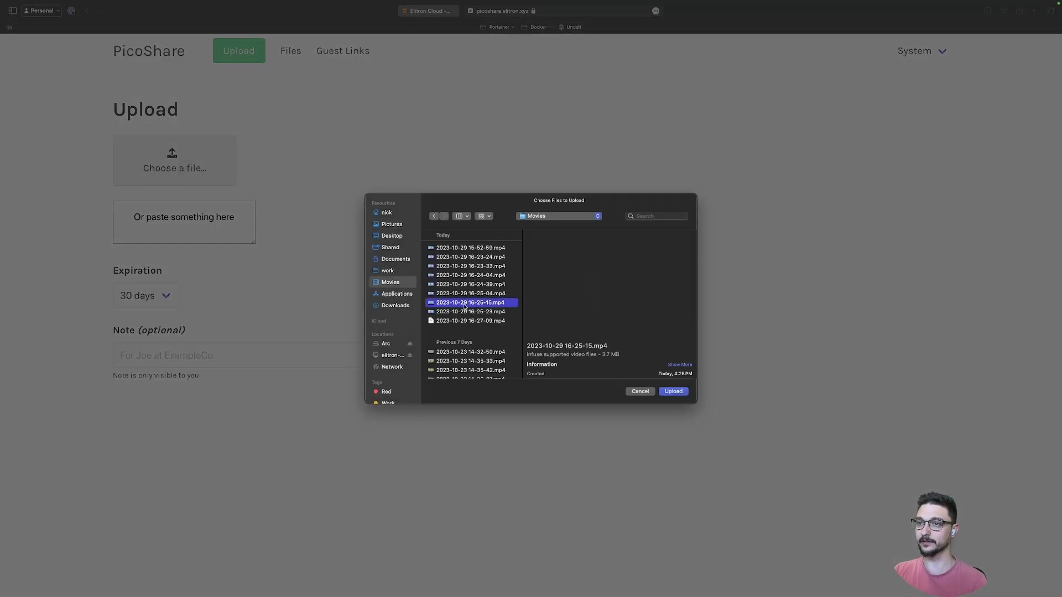
left_click(673, 391)
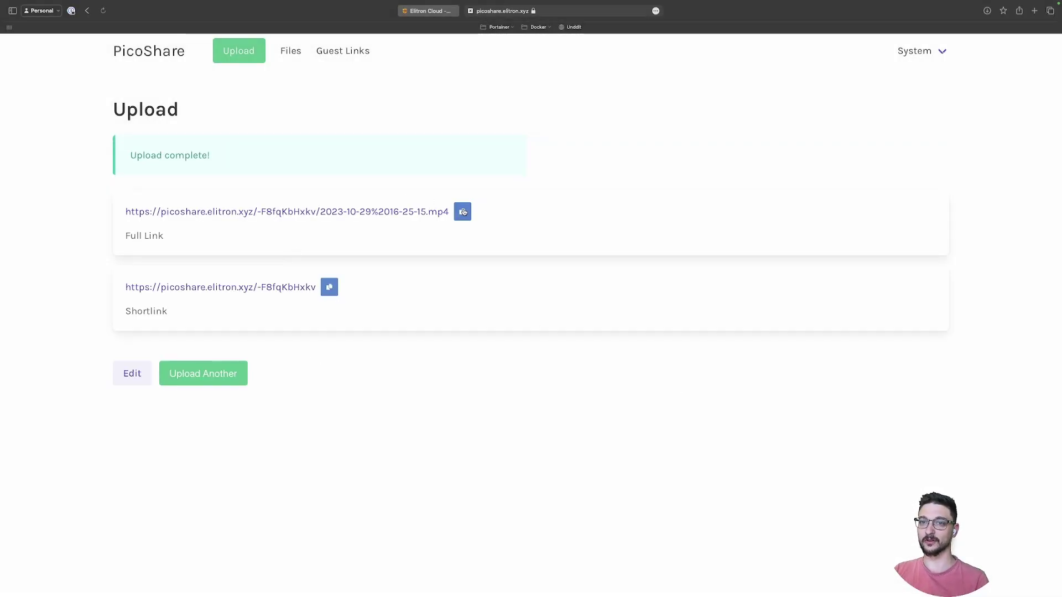
left_click(329, 286)
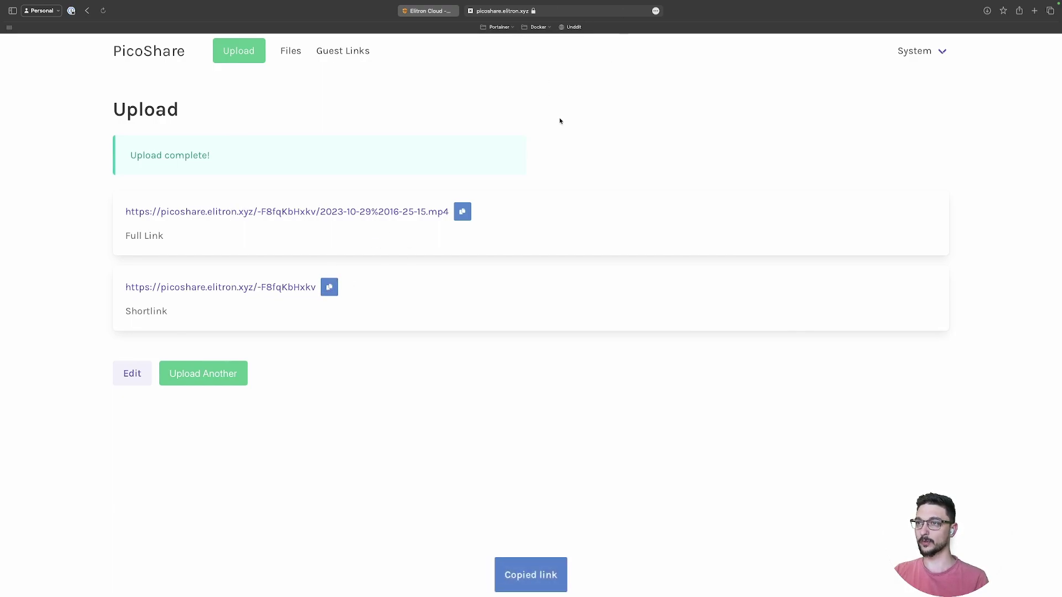
Step: Open the shortlink in a new tab, check the video plays, then close it
left_click(1034, 10)
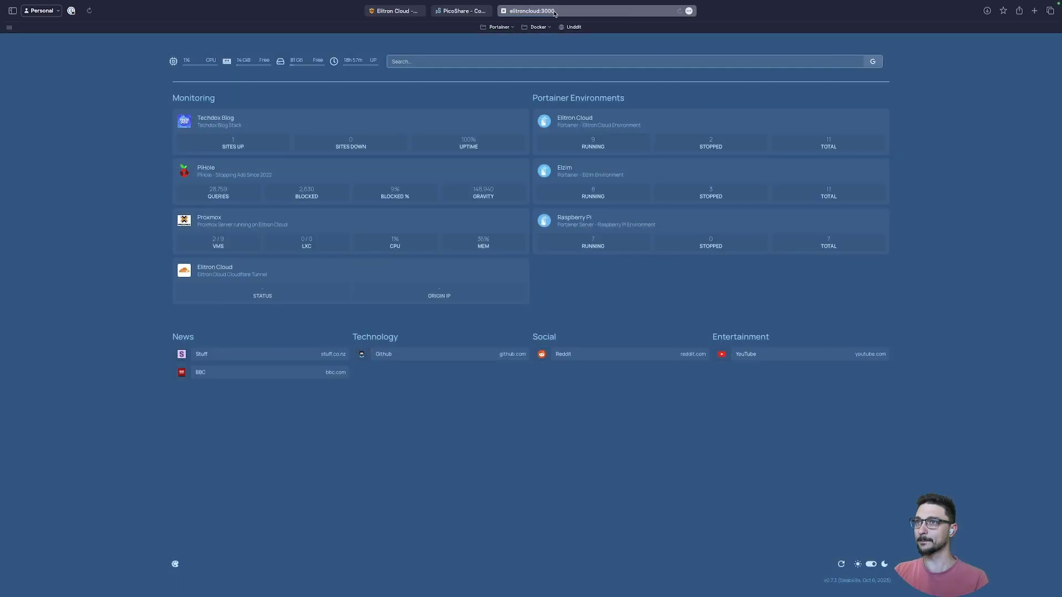
left_click(559, 16)
key("super+v")
key("Return")
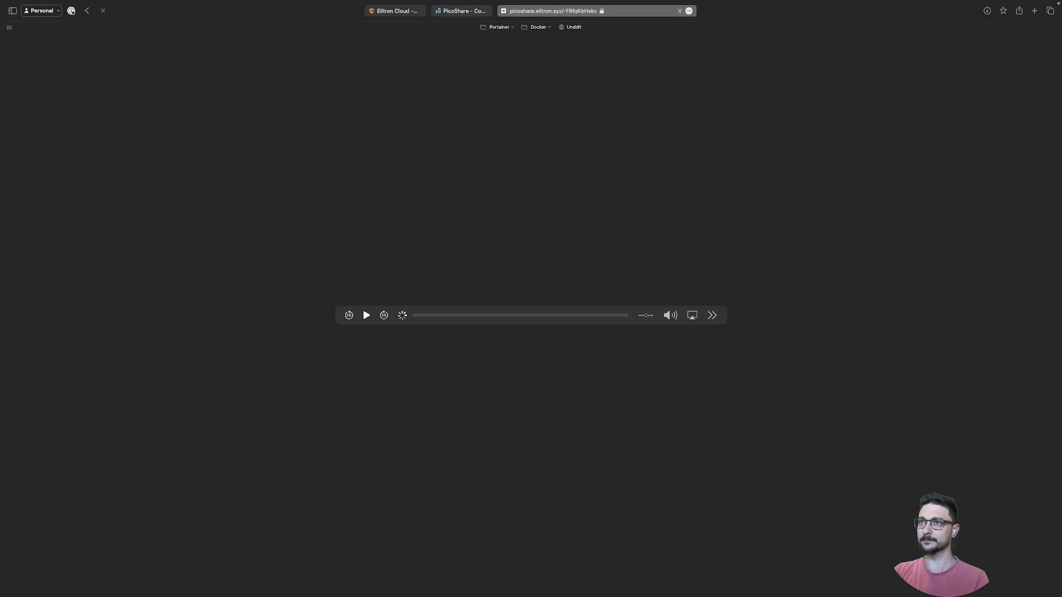
left_click(350, 410)
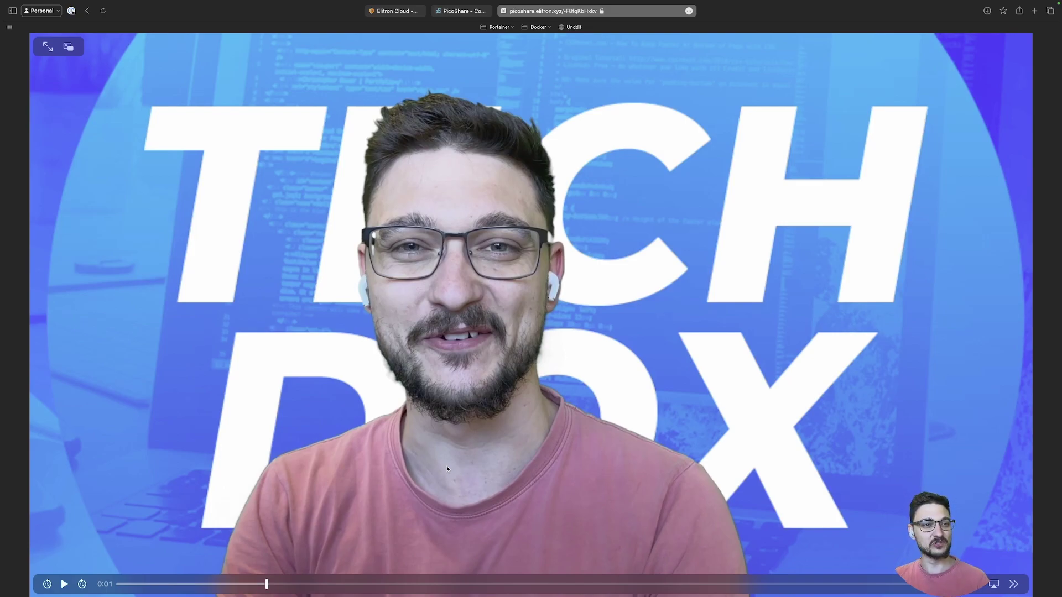
left_click(507, 11)
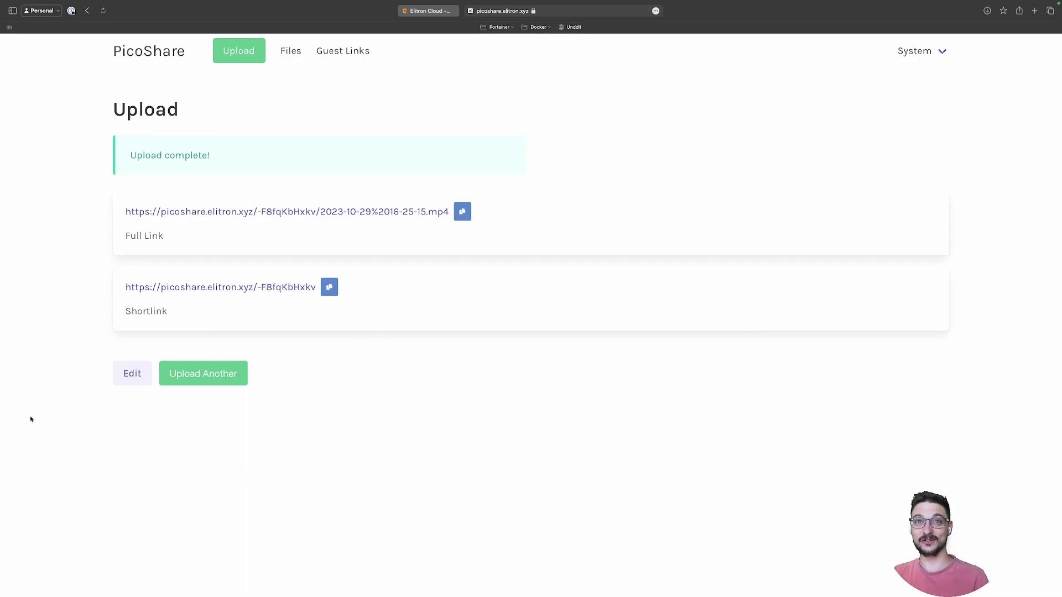
left_click(203, 373)
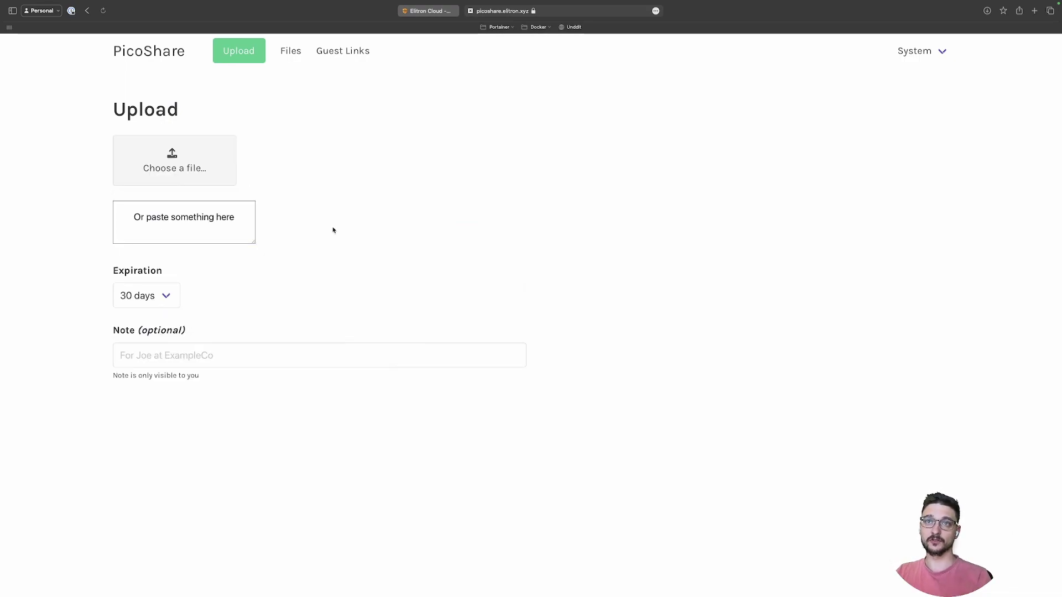
left_click(290, 56)
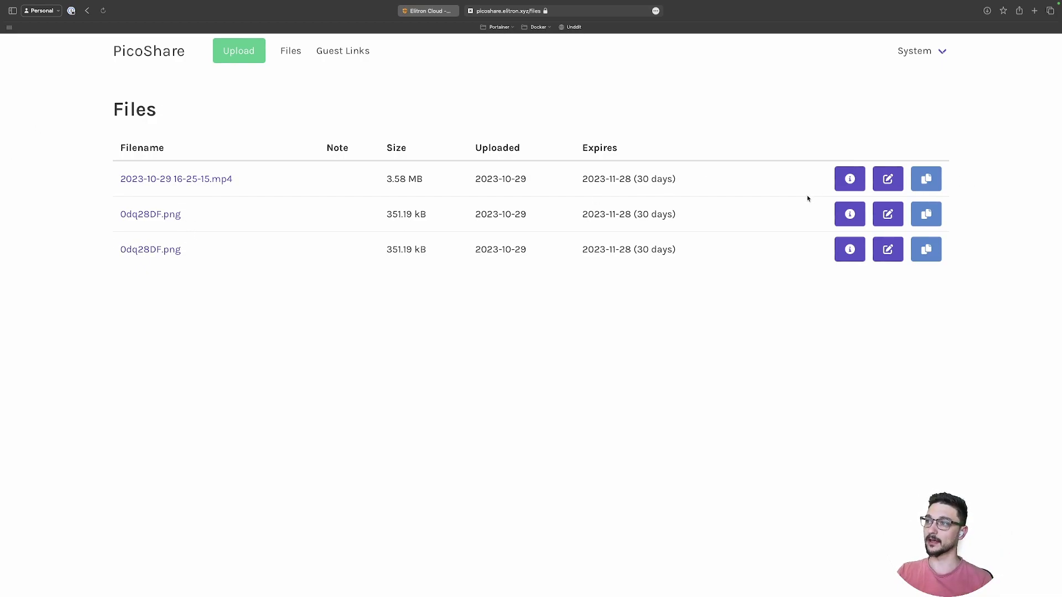
left_click(849, 179)
scroll(287, 428, "down", 3)
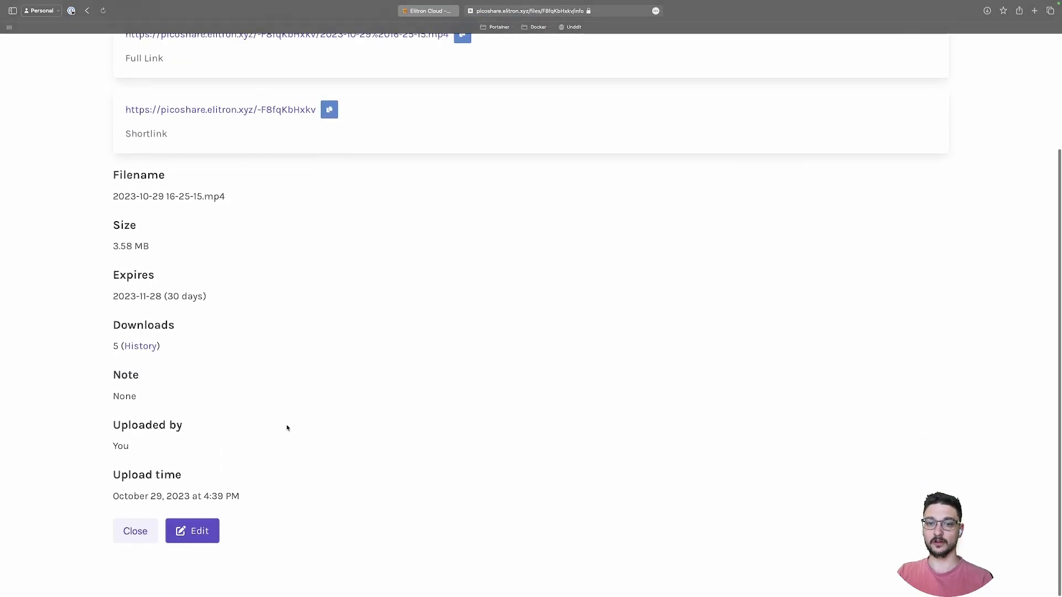
scroll(218, 412, "up", 3)
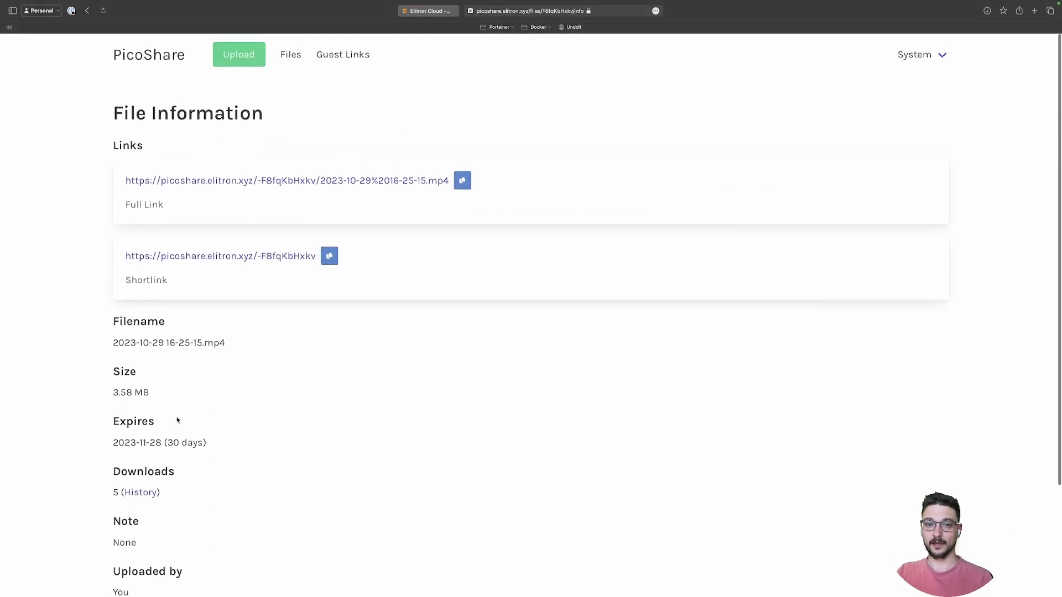
scroll(142, 497, "down", 2)
scroll(142, 578, "down", 1)
left_click(181, 545)
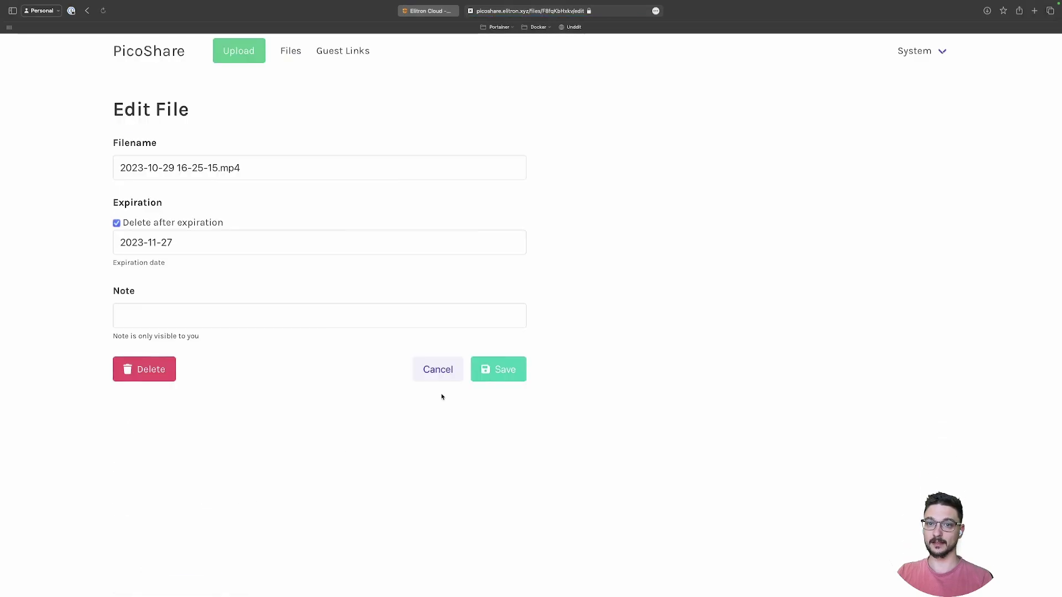
left_click(172, 364)
left_click(489, 178)
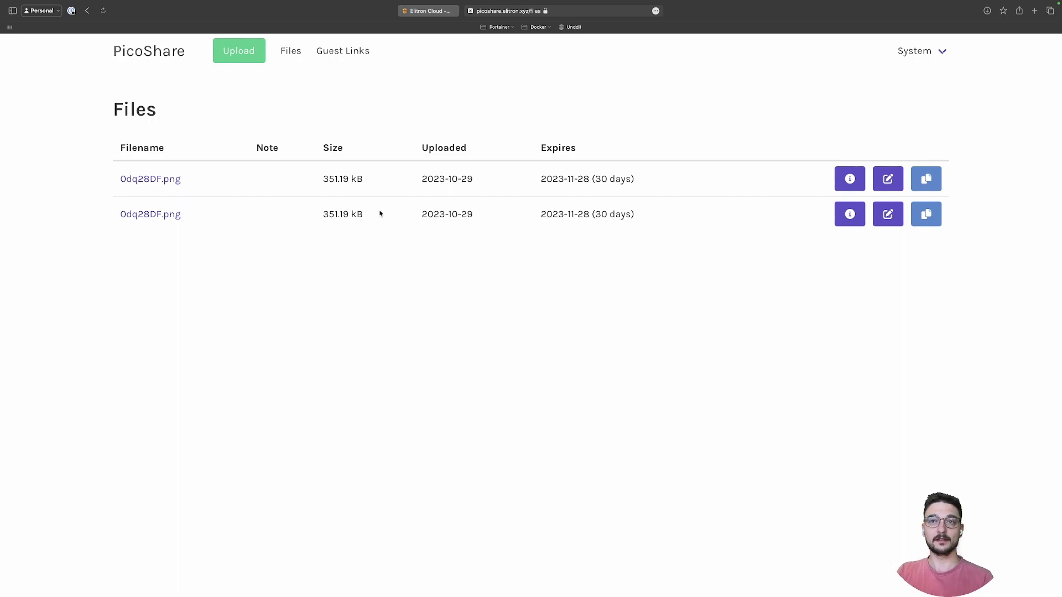
Step: Create a guest link labelled 'test' that expires after 1 day
left_click(345, 56)
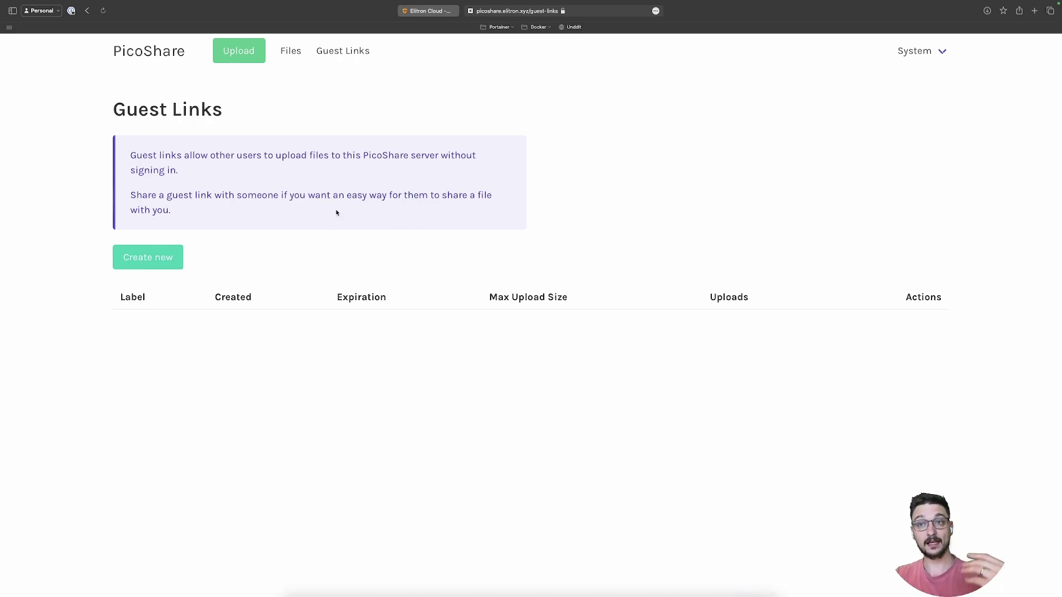
left_click(160, 261)
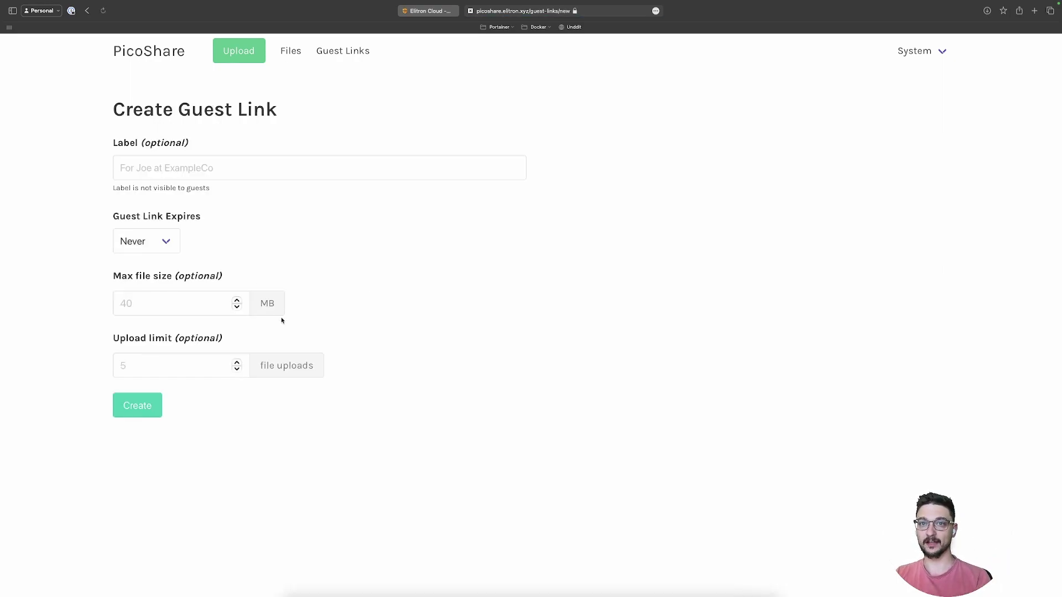
left_click(203, 173)
type("test")
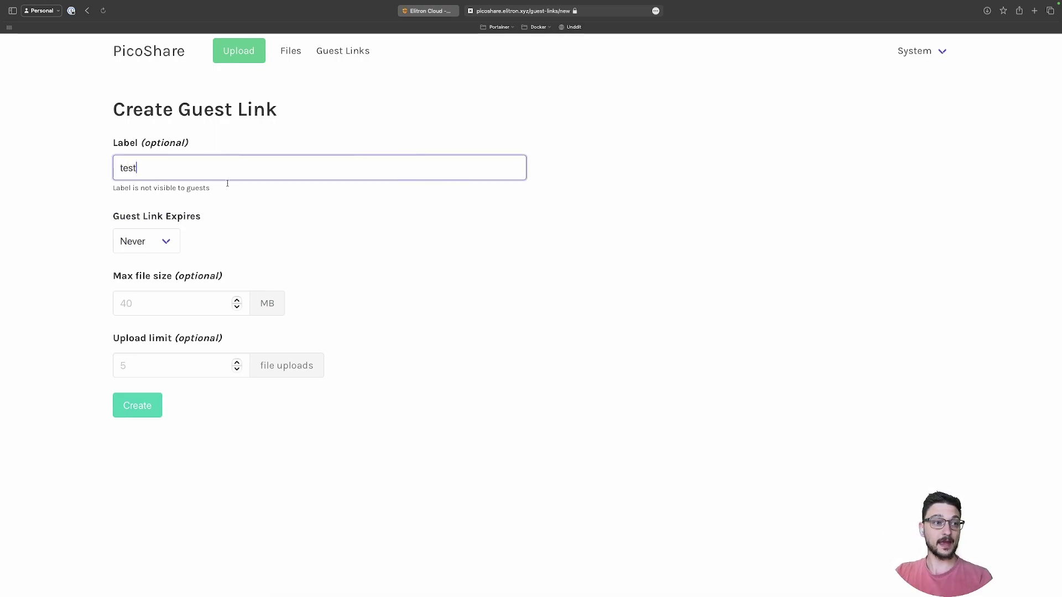
left_click(147, 241)
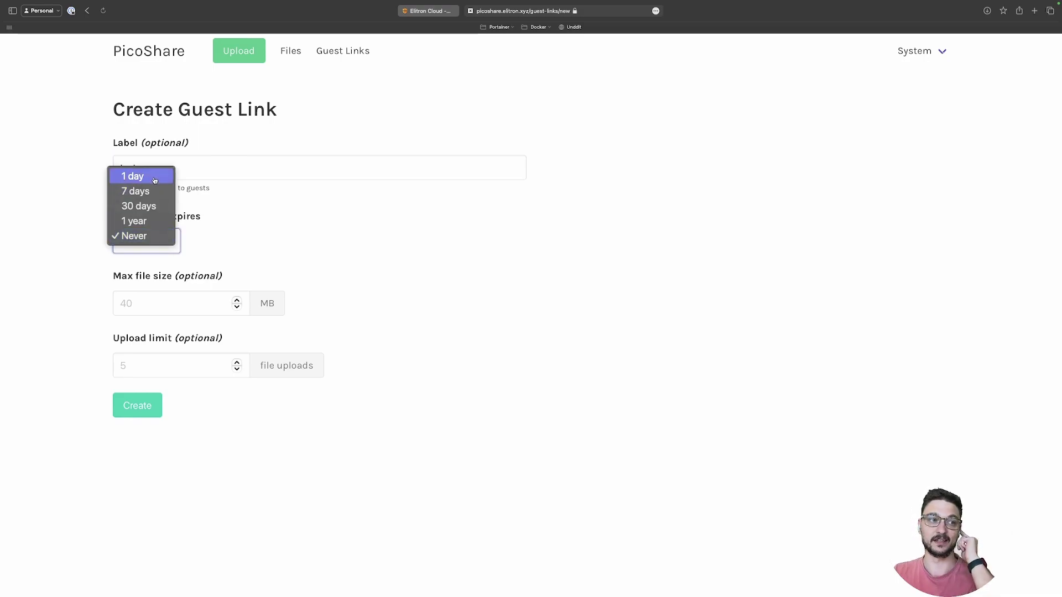
left_click(154, 180)
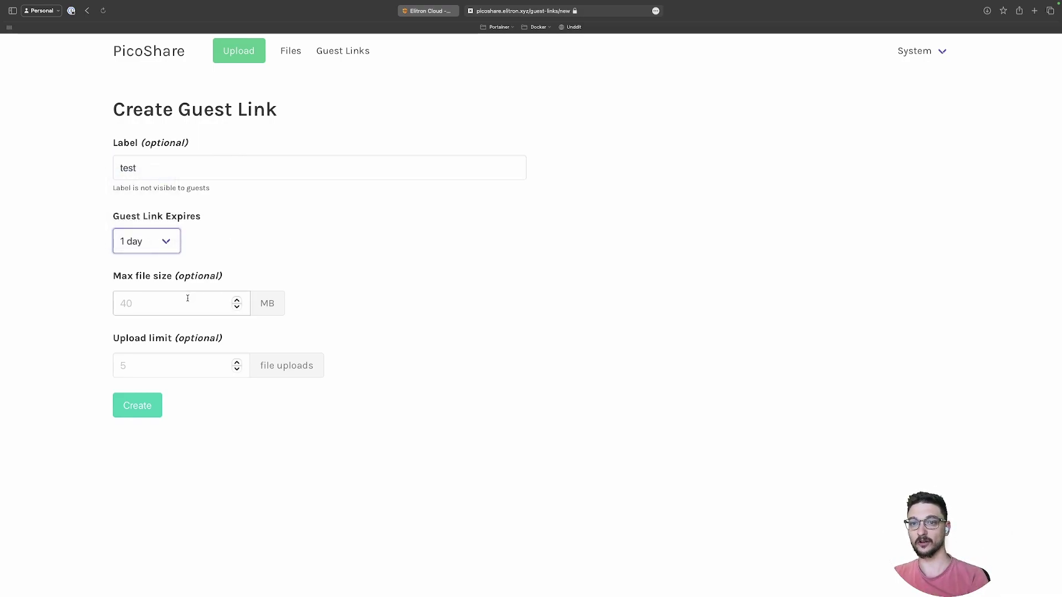
left_click(138, 407)
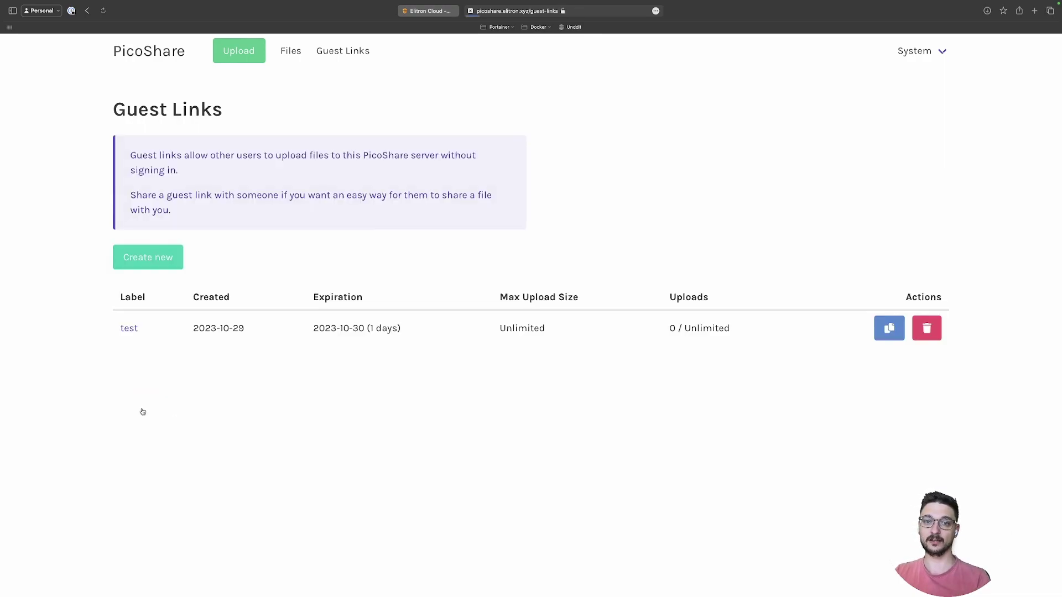
Step: Copy the test guest link's address and paste it into a new private browser window
left_click(889, 328)
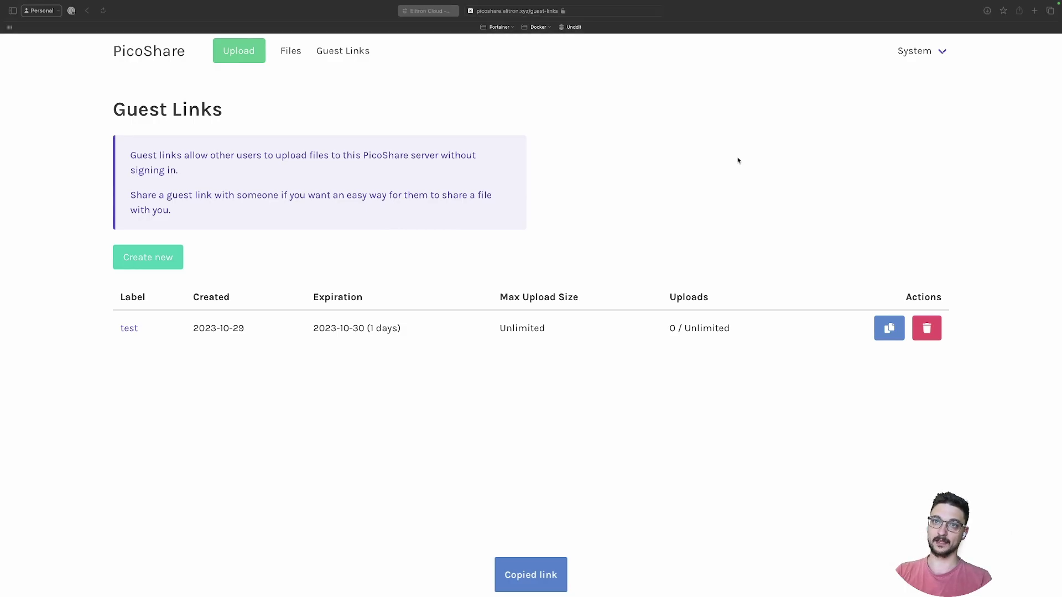
key("super+shift+n")
left_click(567, 11)
key("super+v")
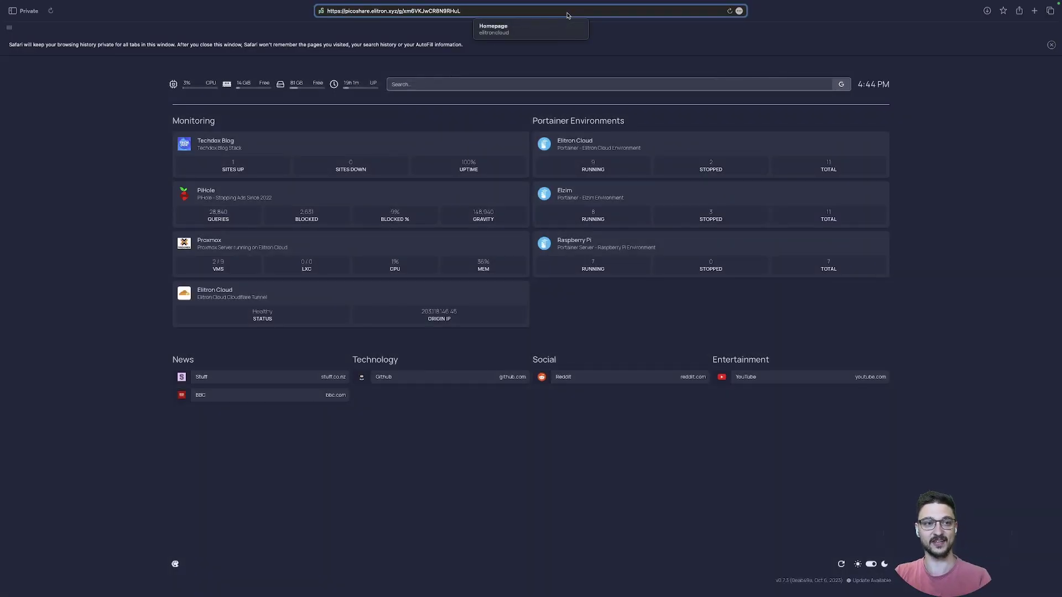
key("Return")
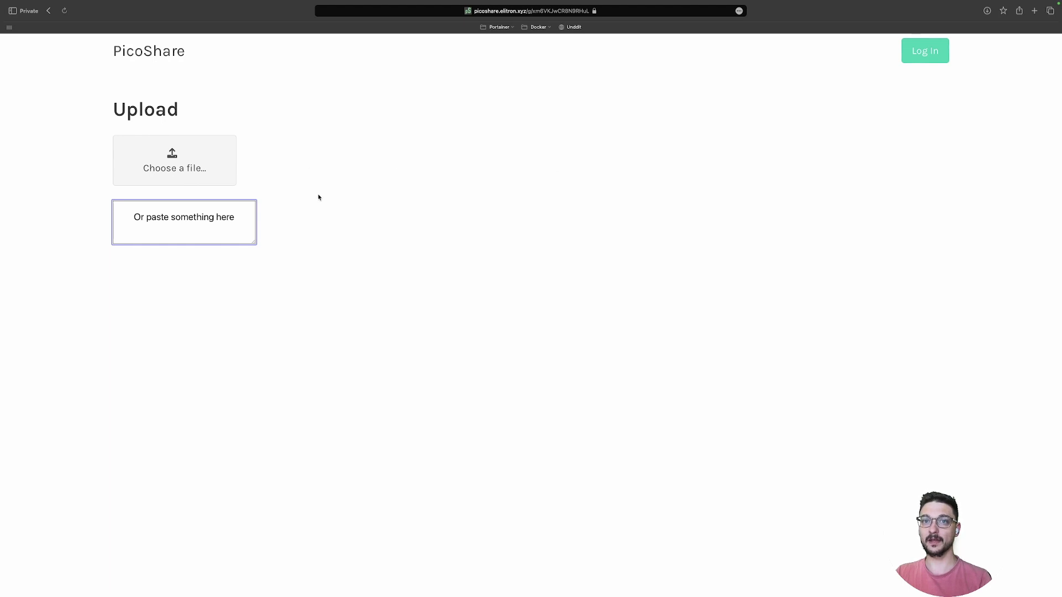
left_click(204, 171)
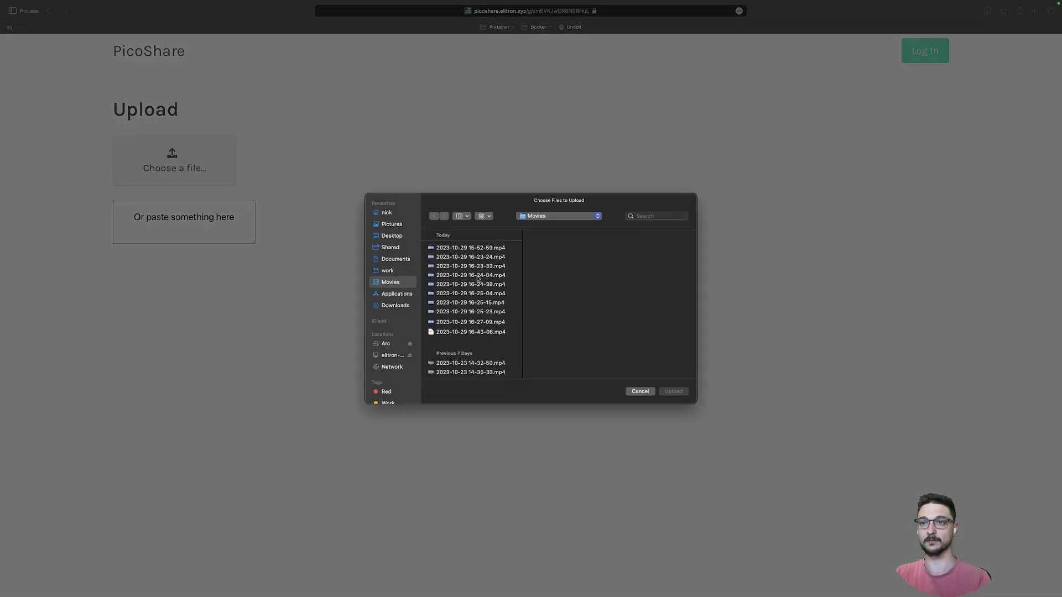
left_click(467, 257)
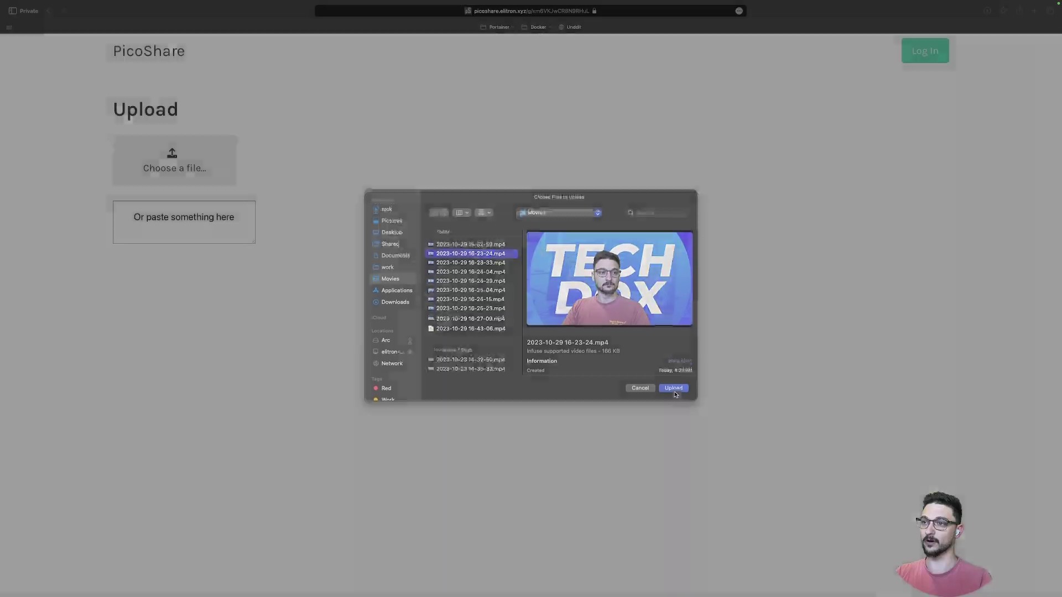
left_click(673, 388)
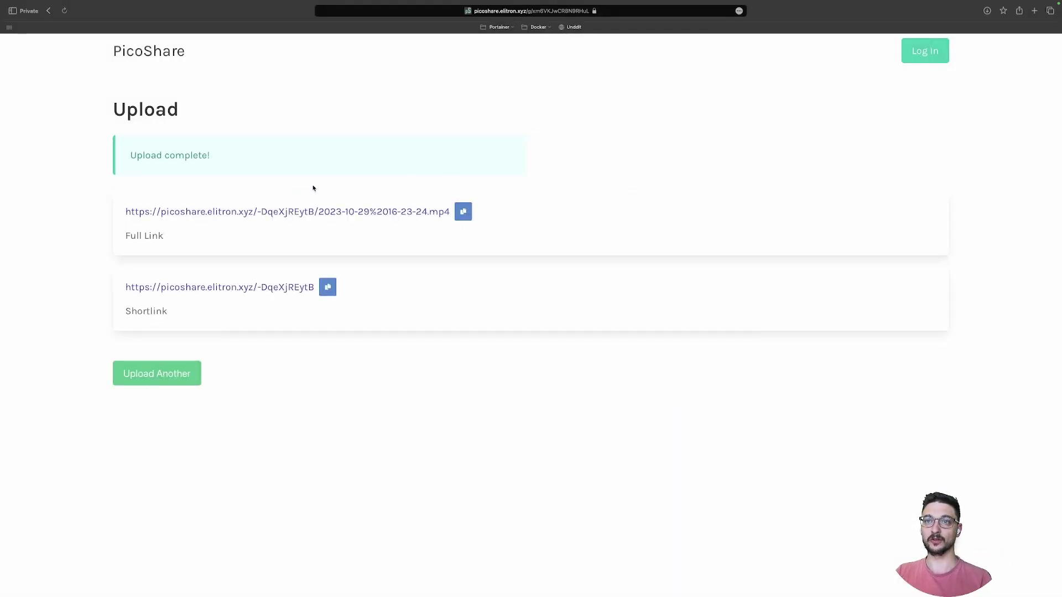
key("ctrl+Left")
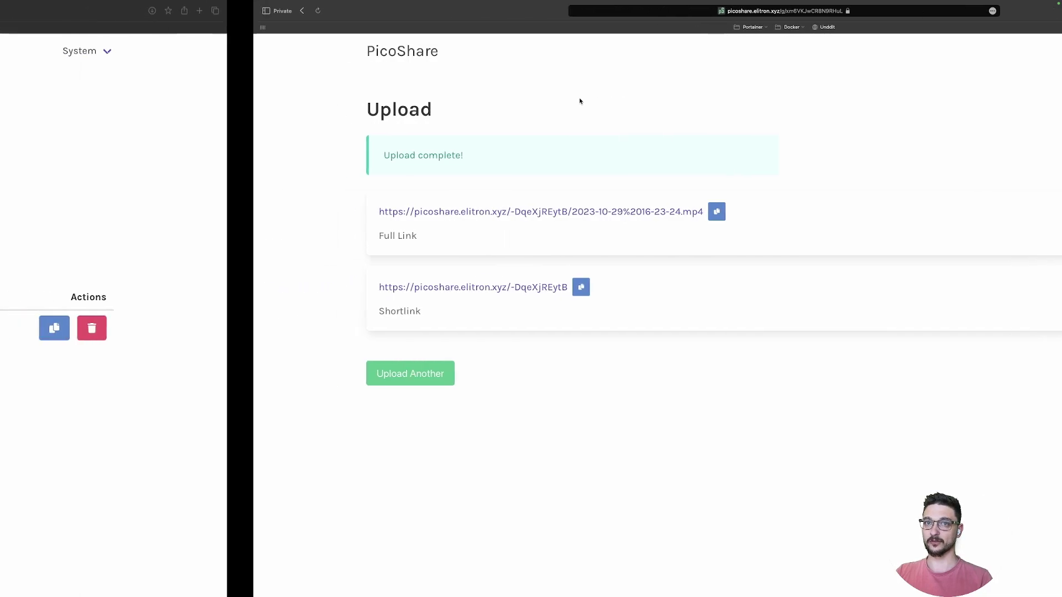
left_click(294, 51)
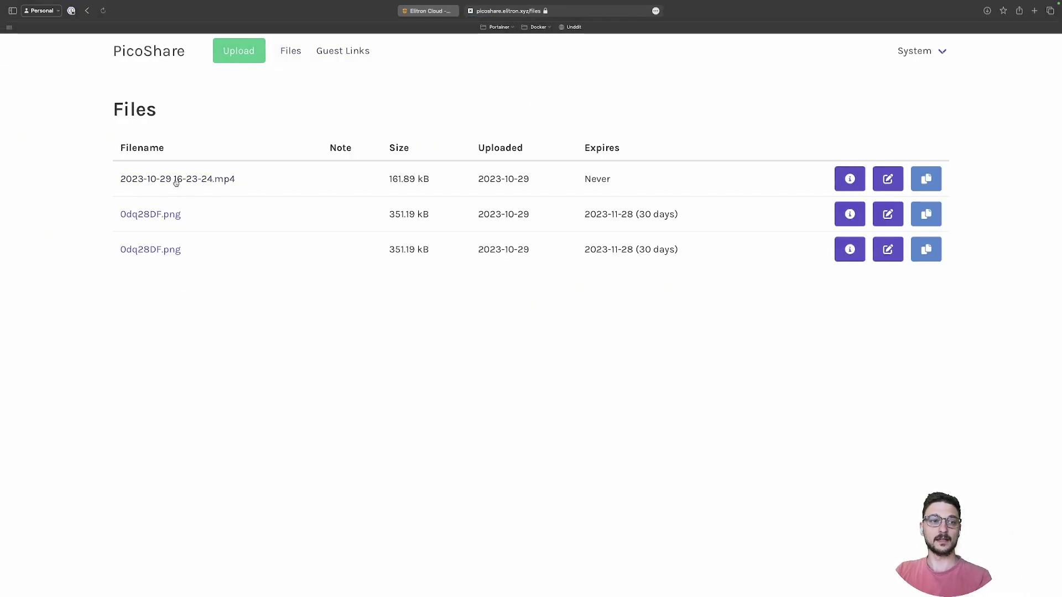
key("ctrl+Right")
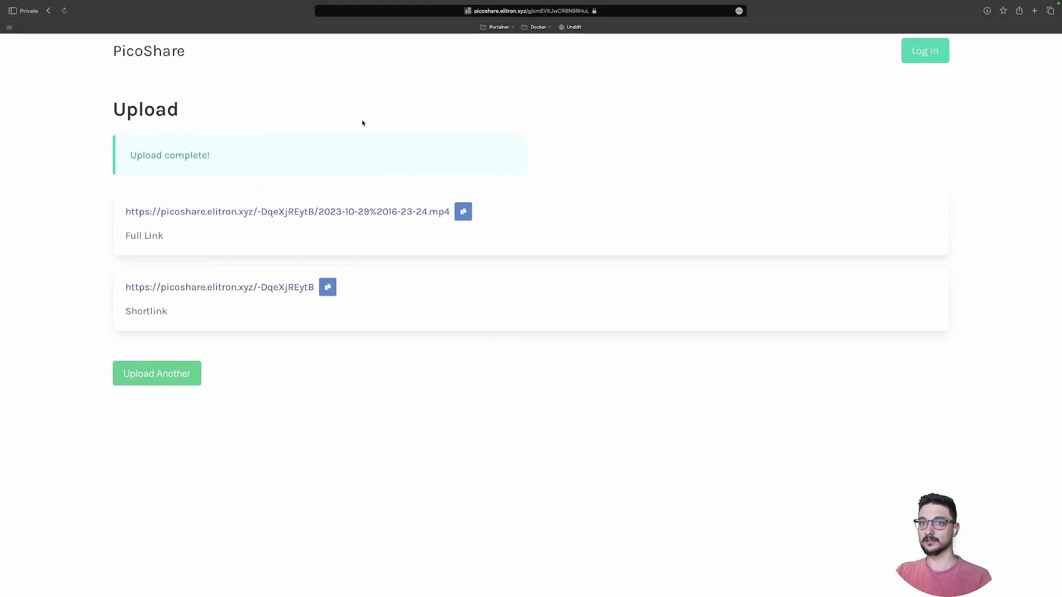
Step: Upload Pictures/Techdox/Youtube Thumbnails/qbittorent.png as a guest, then reload the signed-in Files list
left_click(173, 379)
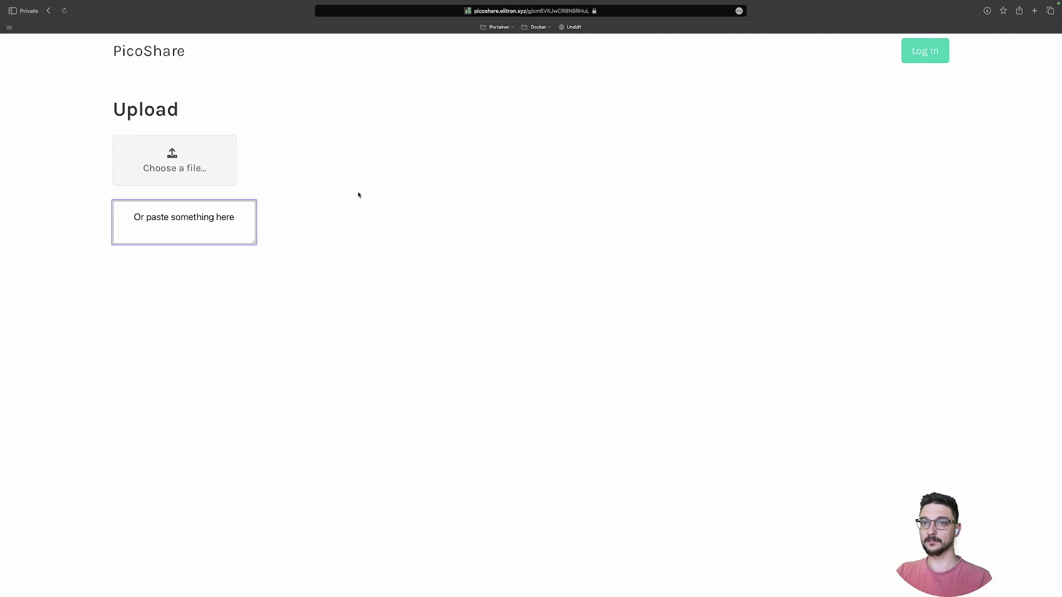
left_click(194, 157)
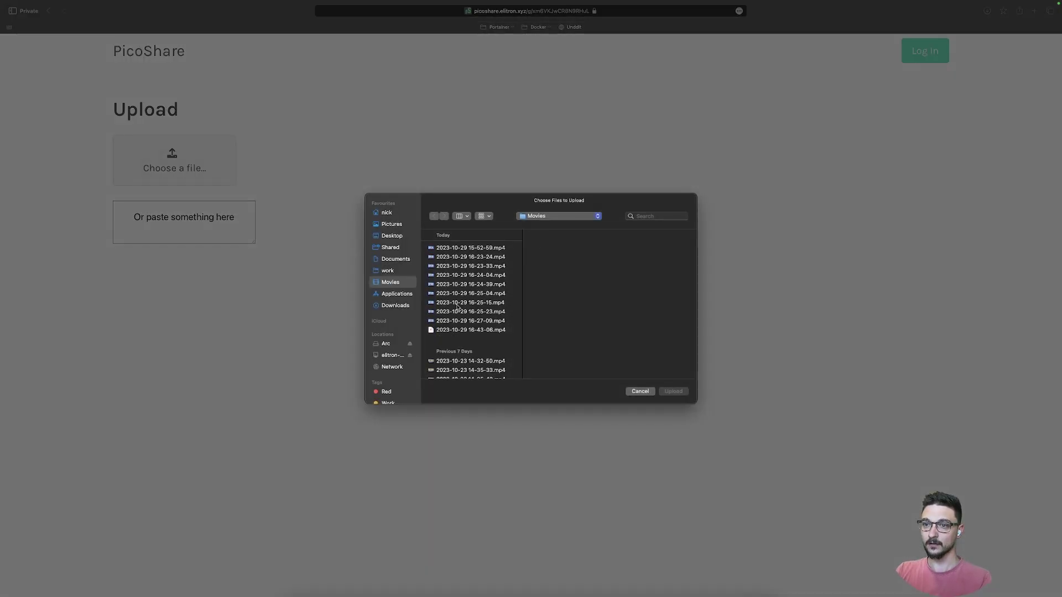
left_click(390, 224)
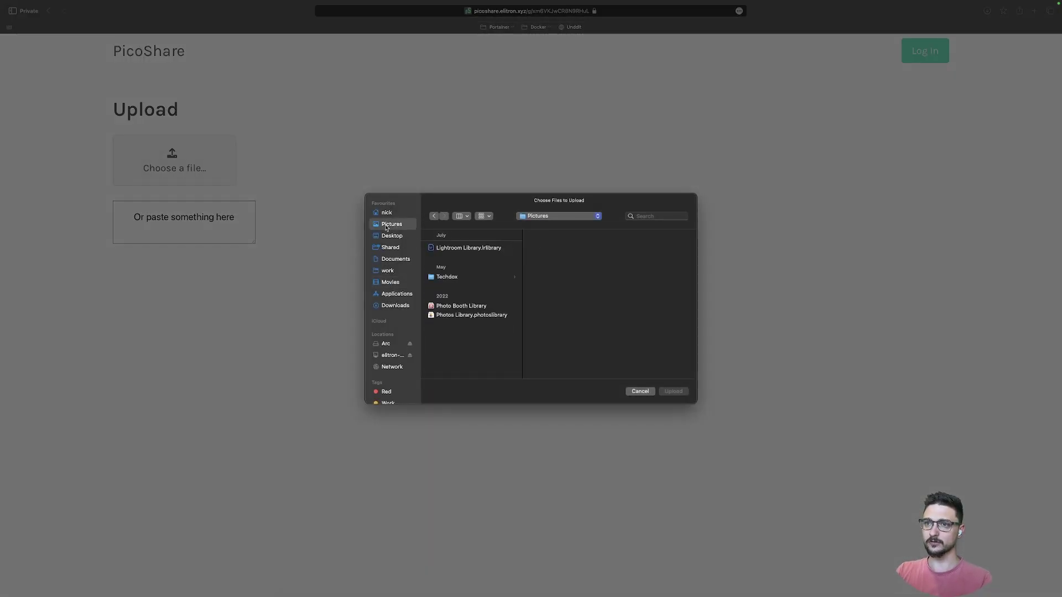
left_click(455, 278)
left_click(561, 248)
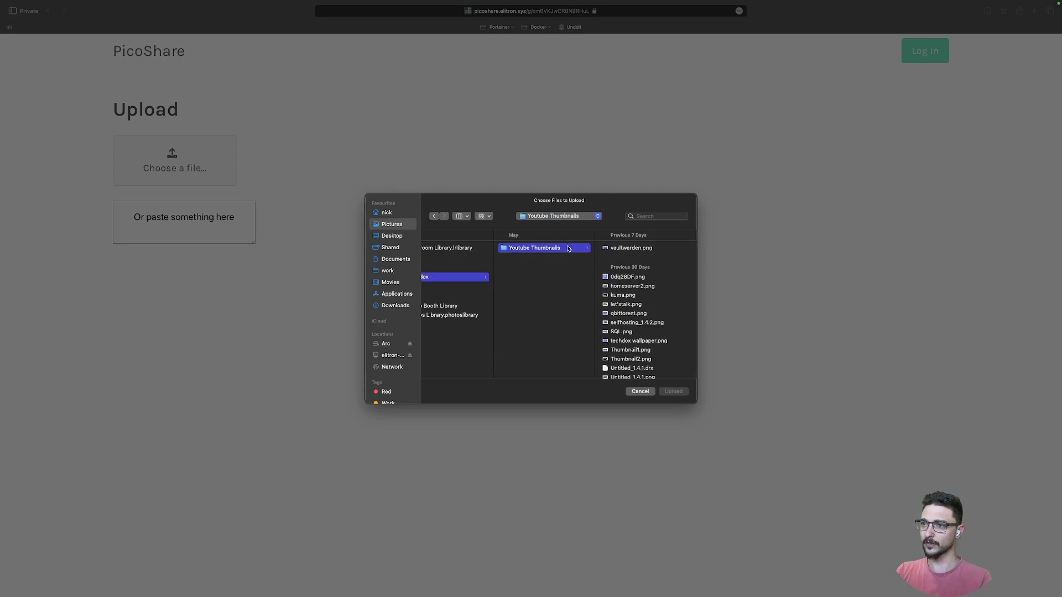
left_click(625, 313)
left_click(679, 394)
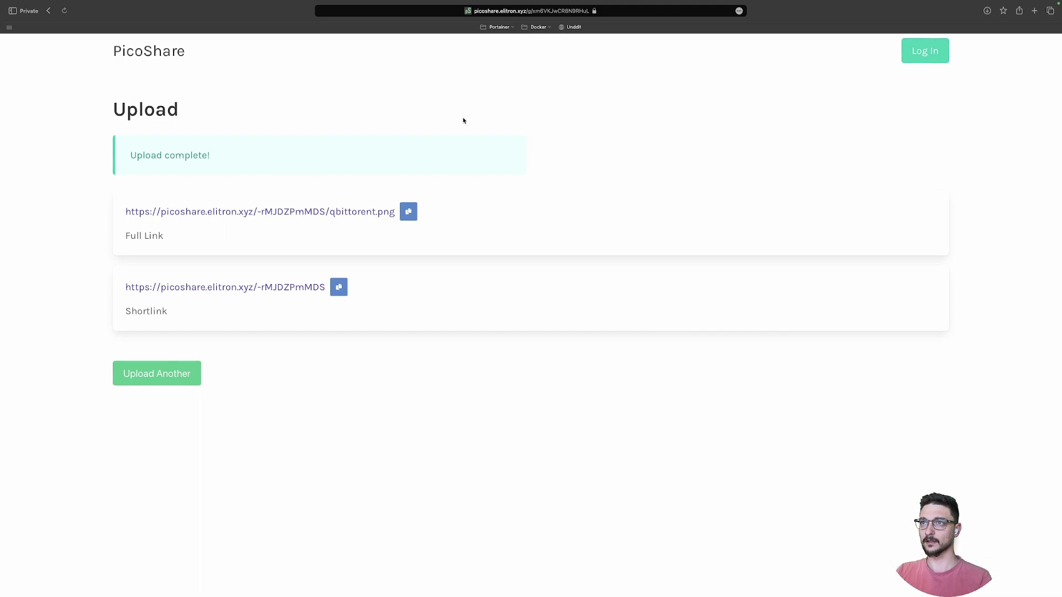
key("ctrl+Left")
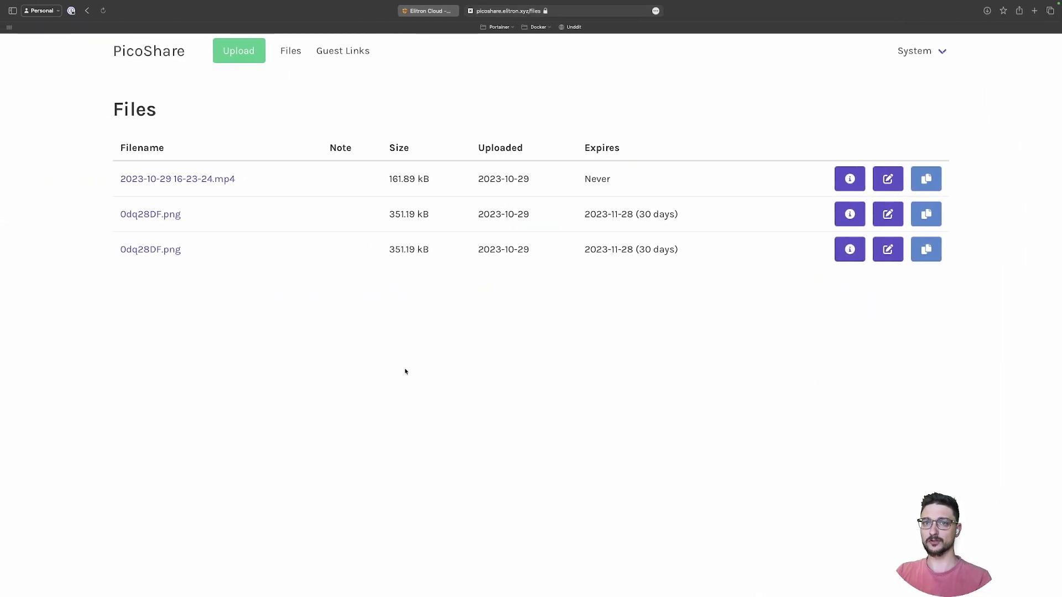
key("super+r")
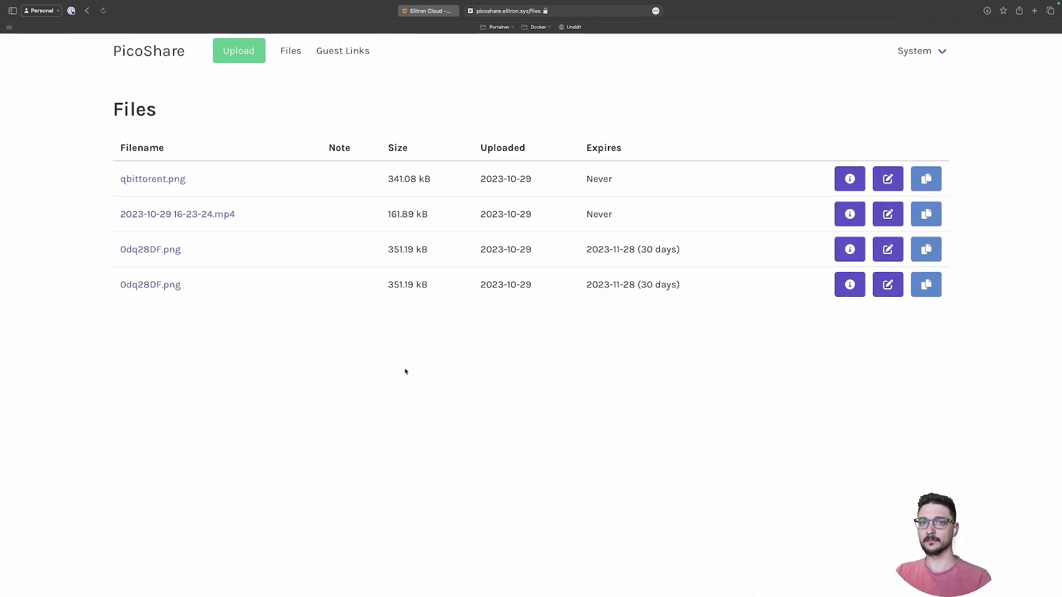